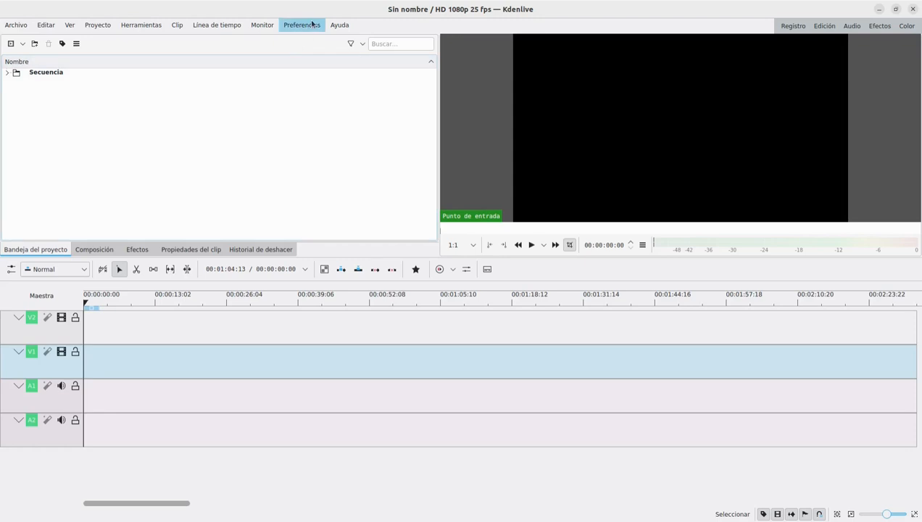
- Set the application's main language to US English (en_US) and restart the program to apply it
left_click(310, 25)
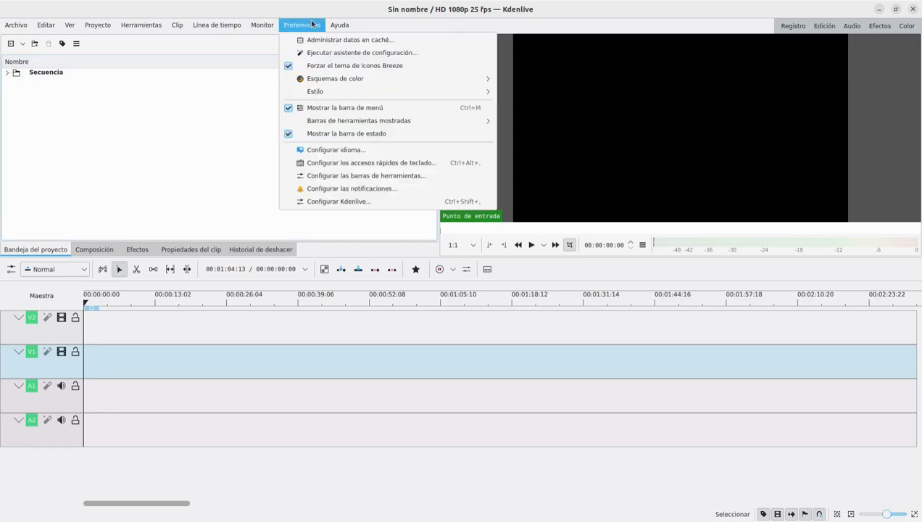
left_click(335, 150)
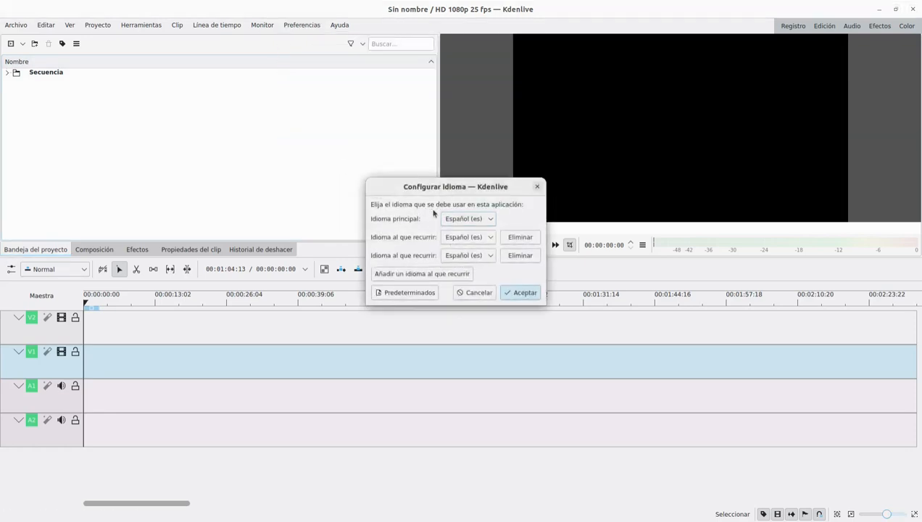
left_click(472, 221)
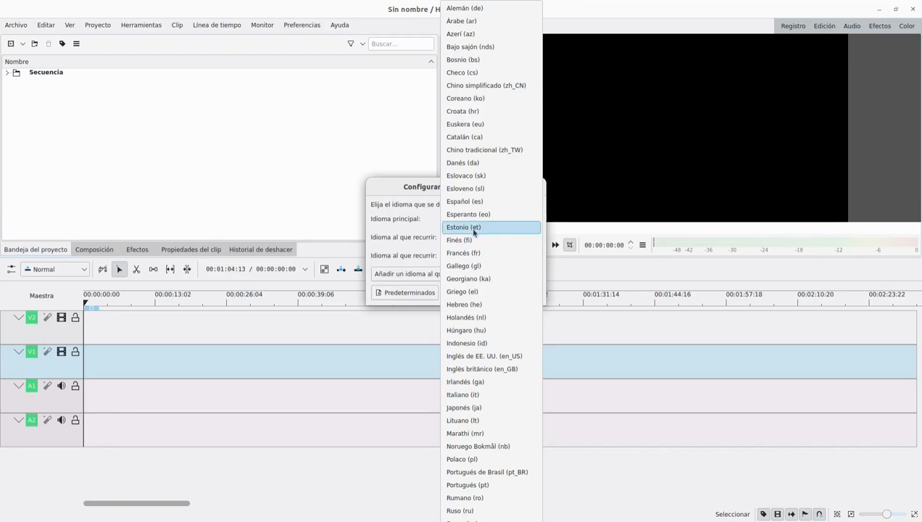
left_click(492, 357)
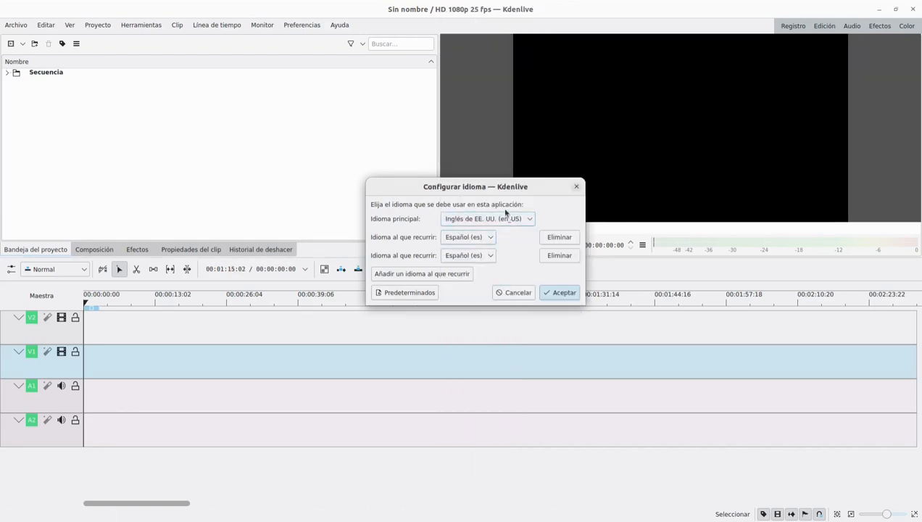
left_click(552, 294)
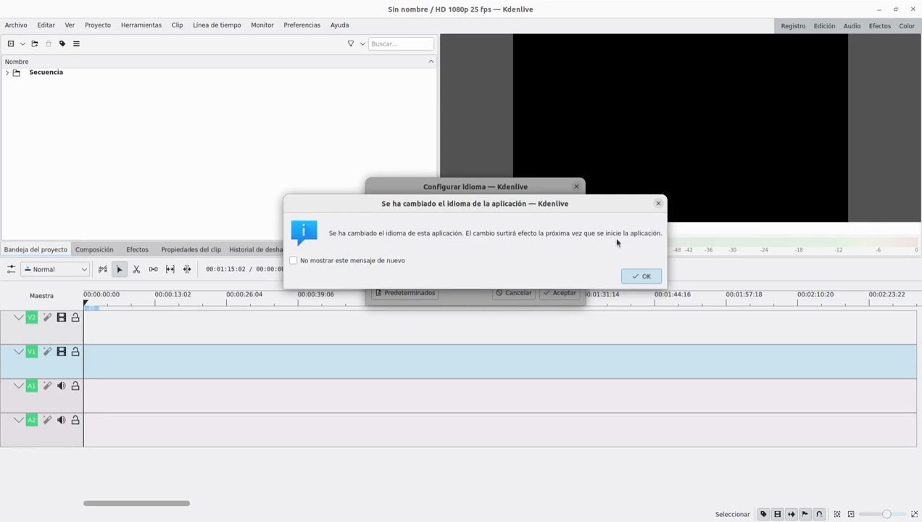
left_click(642, 276)
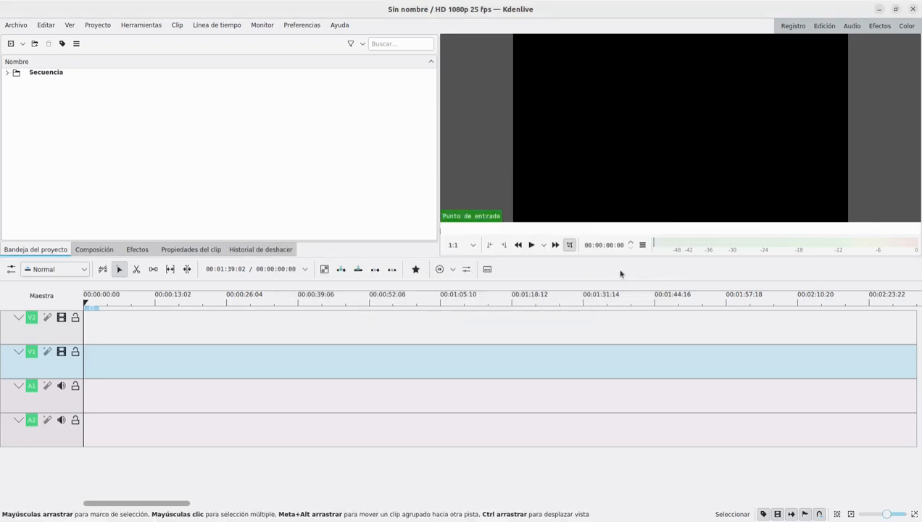
left_click(911, 10)
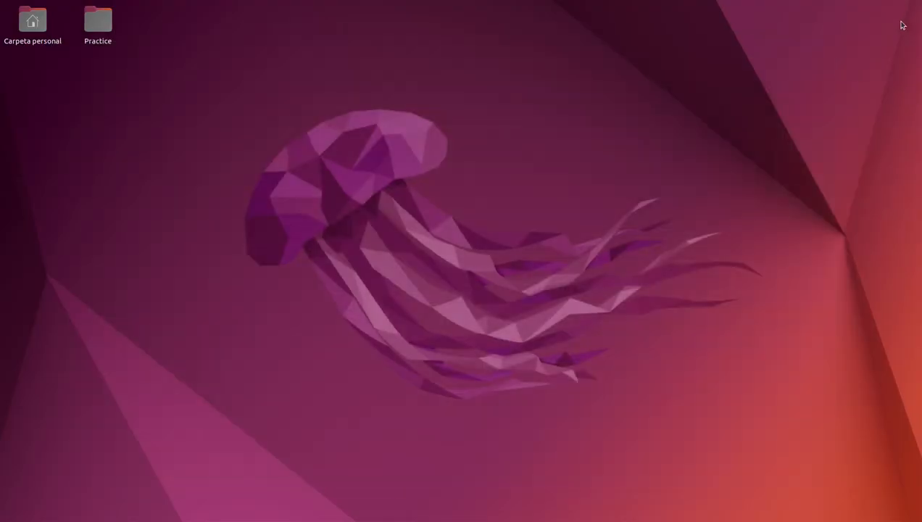
left_click(0, 282)
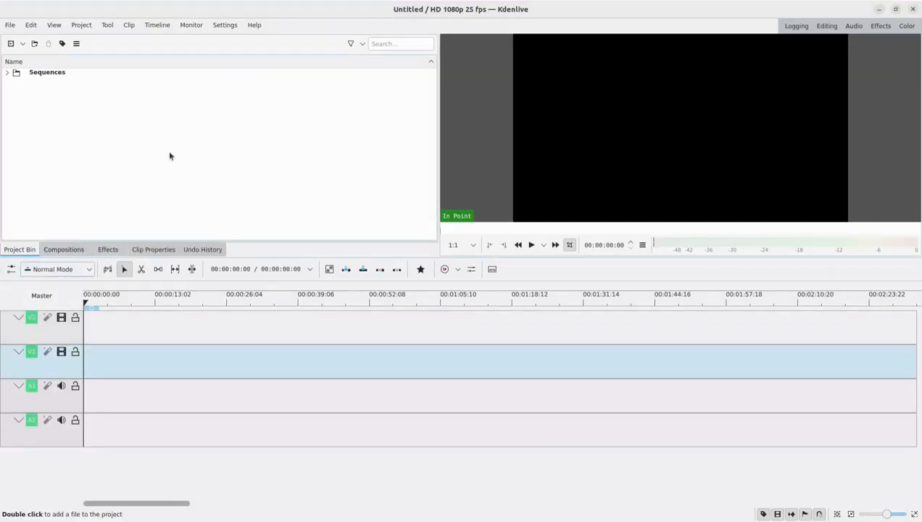
- Apply the Breeze Classic color scheme and look over the available interface styles
left_click(232, 27)
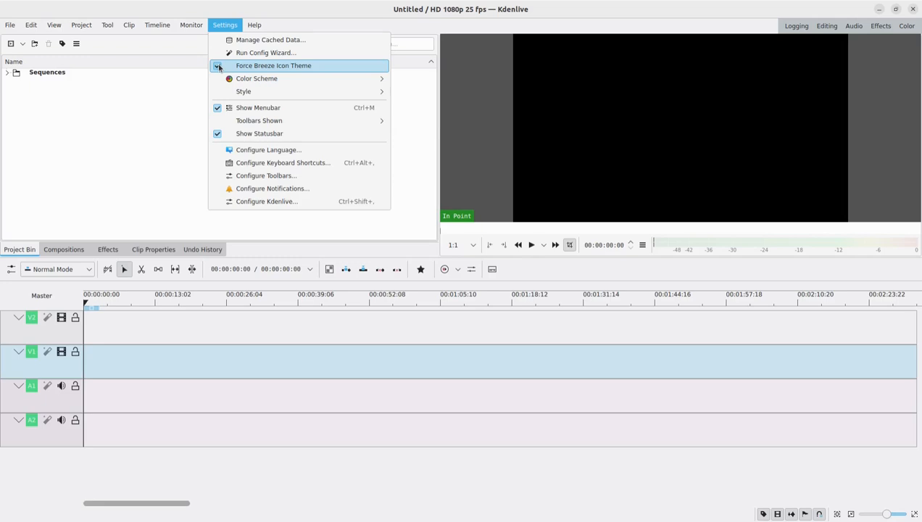
mouse_move(384, 83)
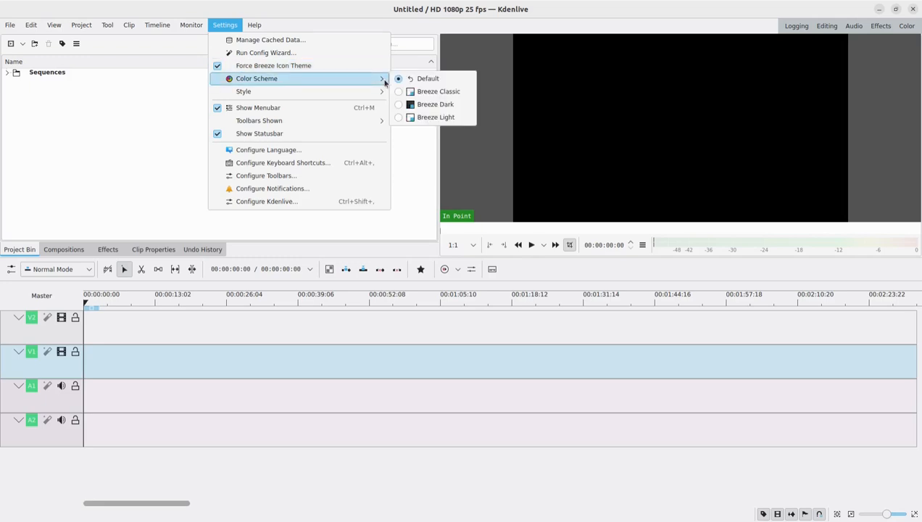
left_click(413, 93)
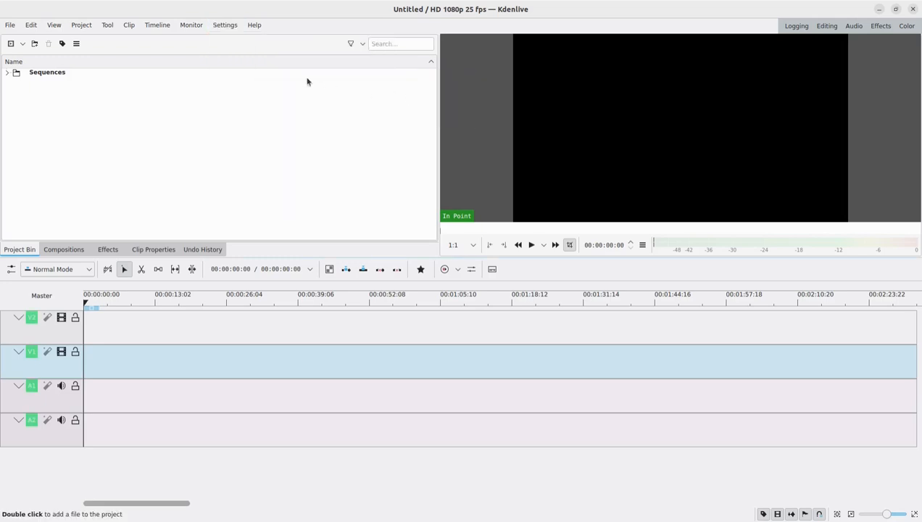
left_click(224, 25)
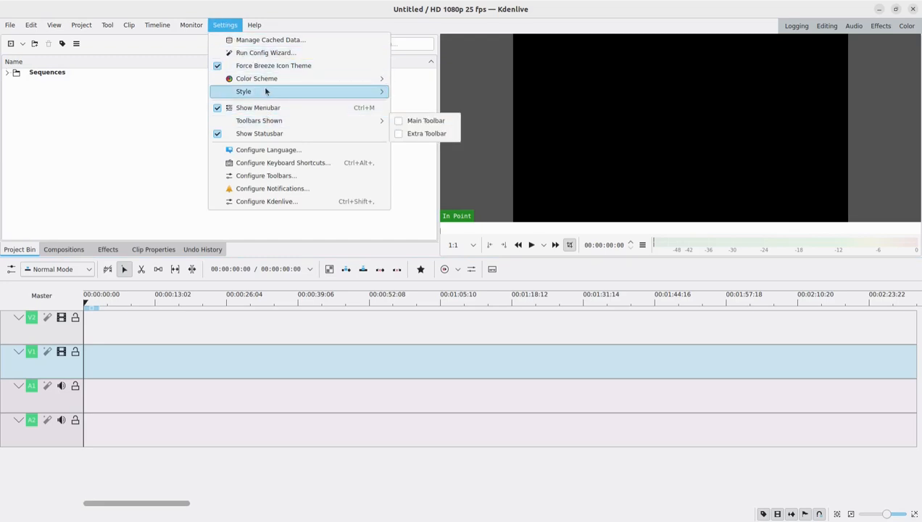
mouse_move(379, 76)
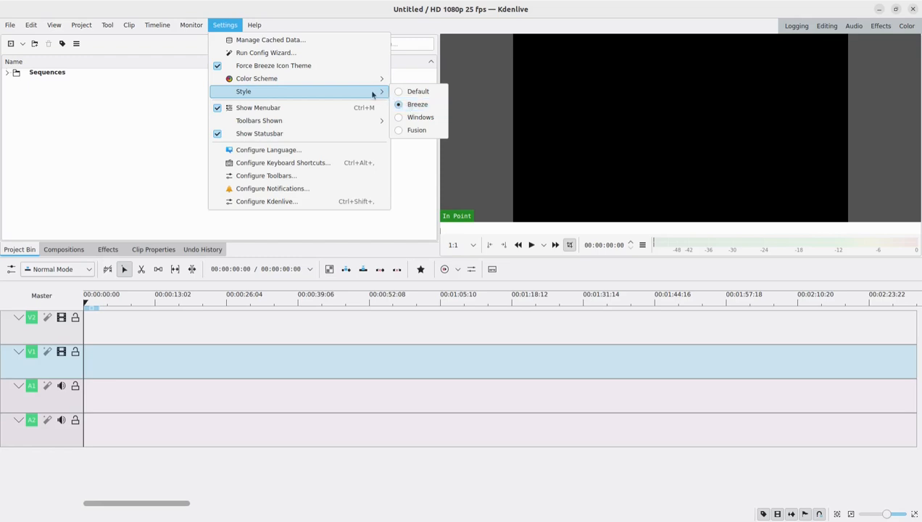
left_click(176, 96)
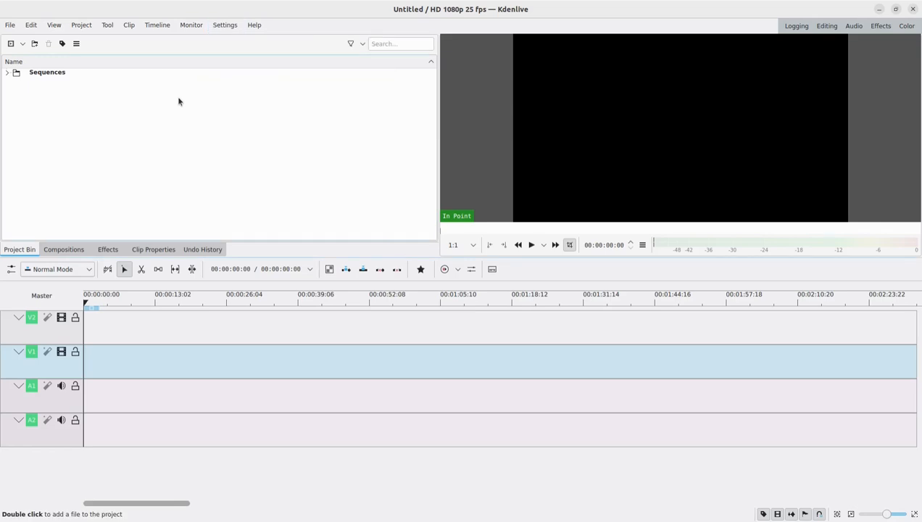
- Show the Clip Monitor in the workspace and hide it again
left_click(53, 27)
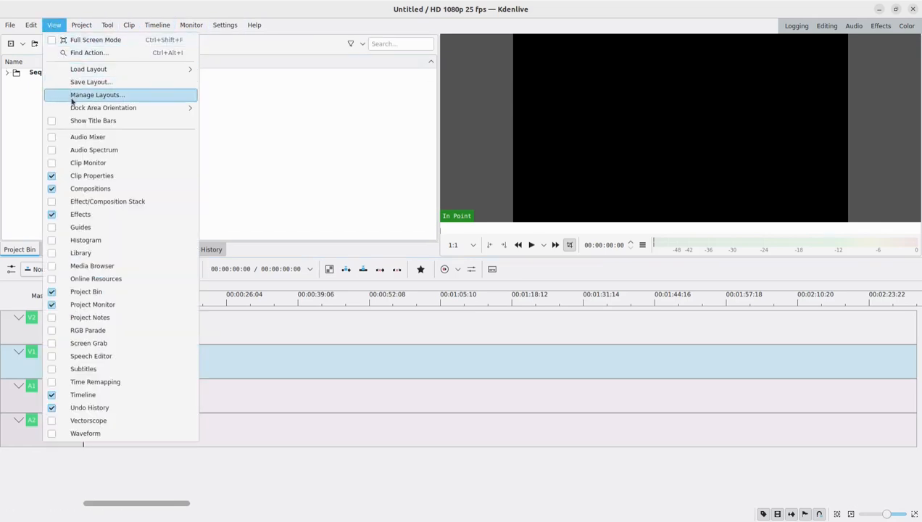
left_click(53, 163)
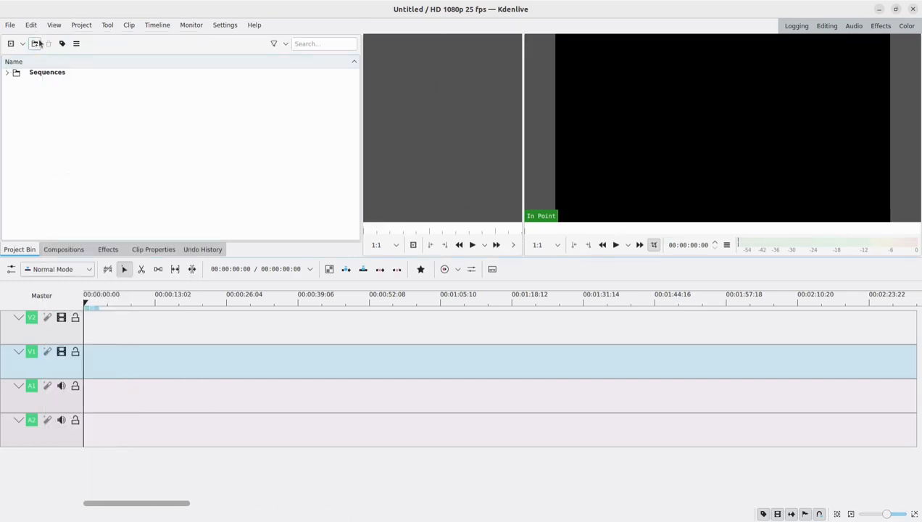
left_click(53, 25)
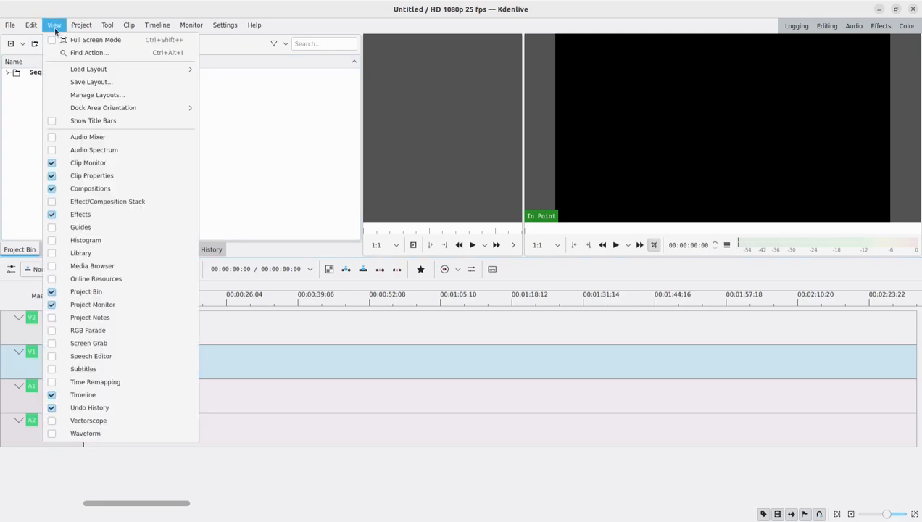
left_click(70, 167)
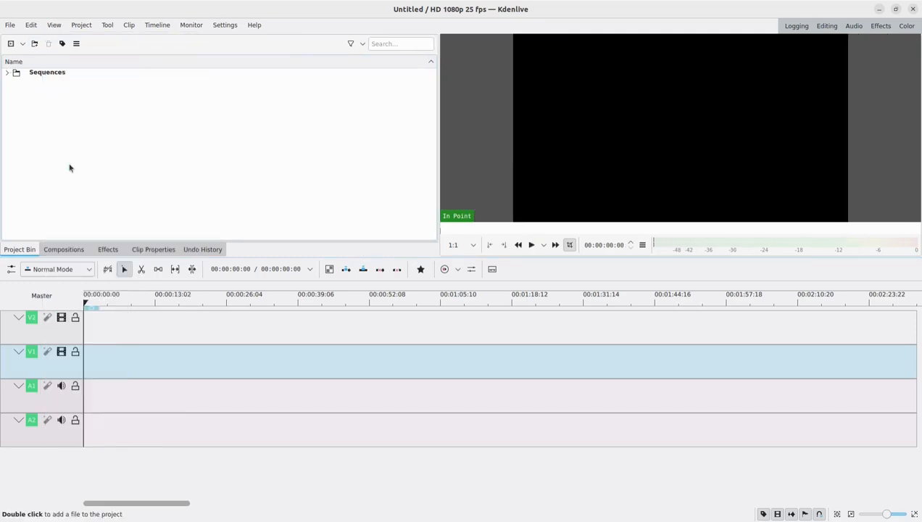
- Show the Effect/Composition Stack beside the timeline and hide it again
left_click(50, 27)
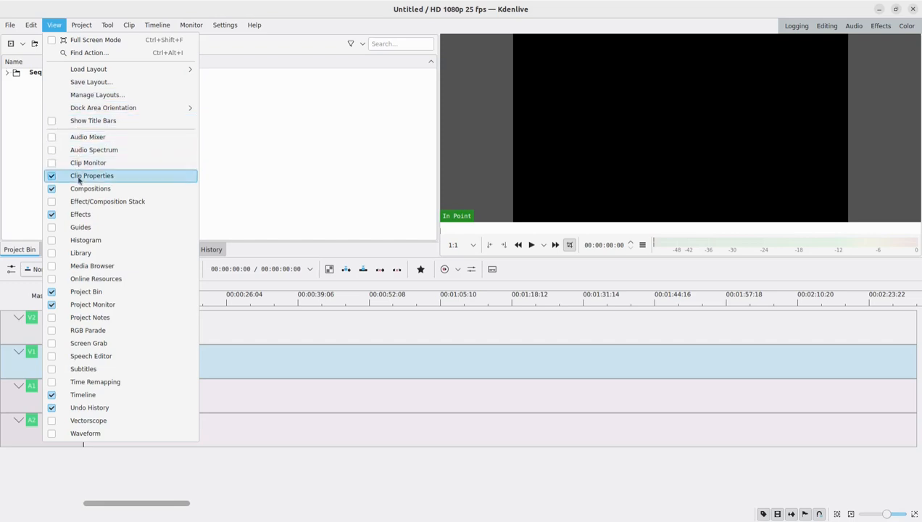
left_click(56, 203)
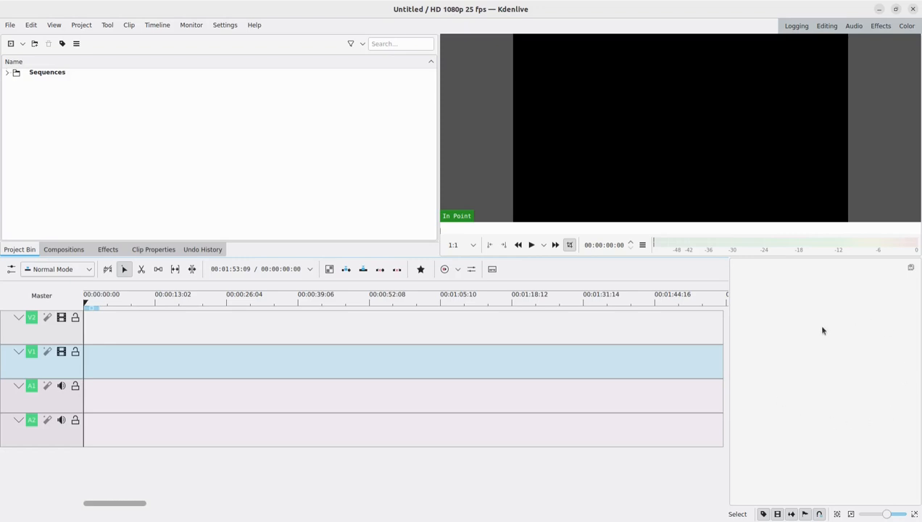
left_click(54, 24)
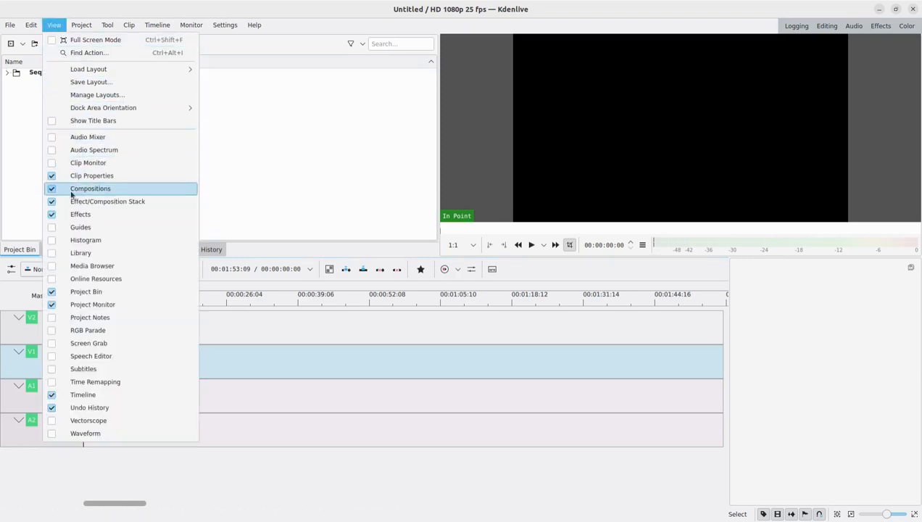
left_click(52, 205)
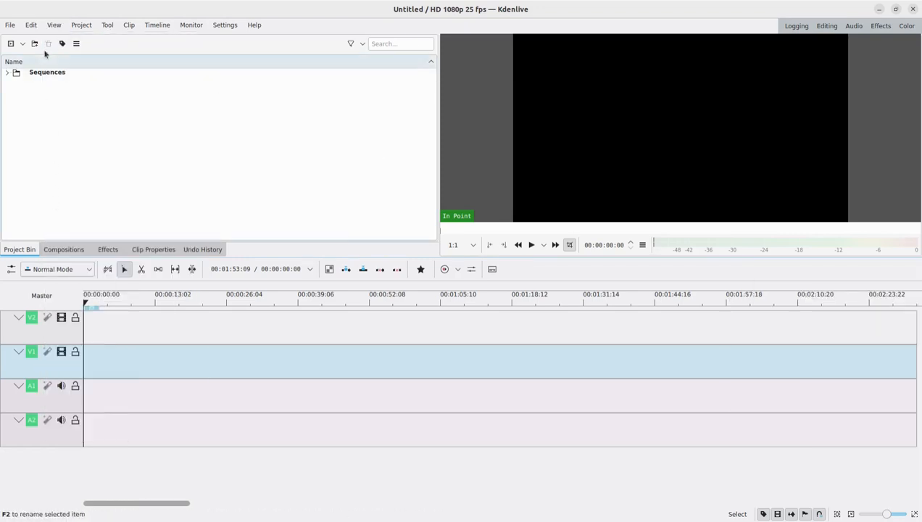
- Show the Library next to the Project Bin and hide it again
left_click(55, 26)
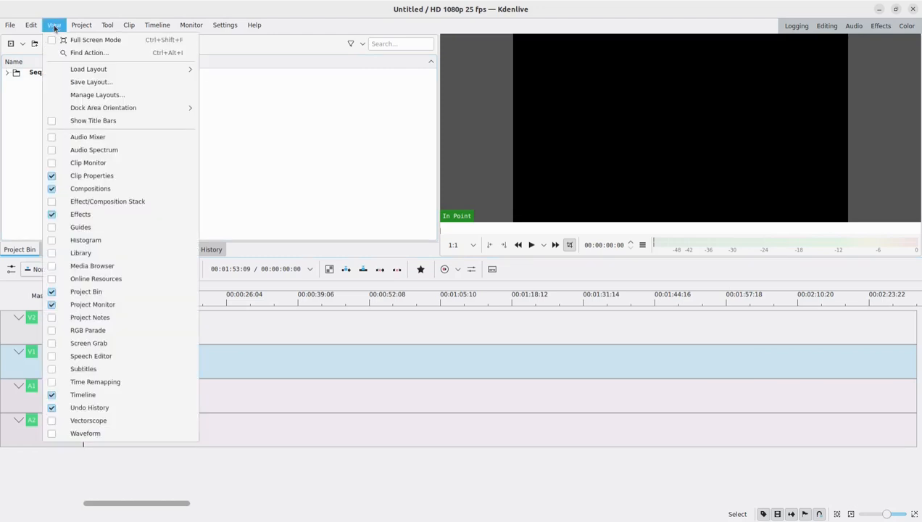
left_click(54, 255)
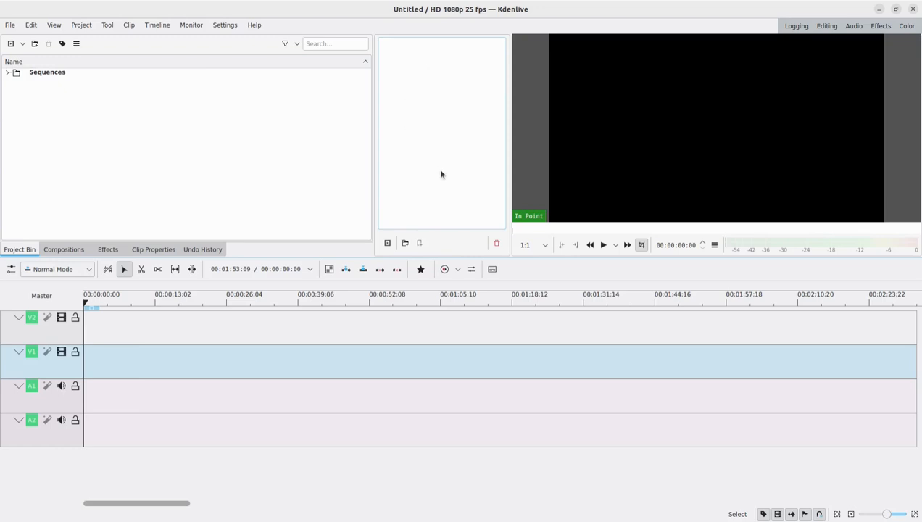
left_click(55, 25)
left_click(55, 253)
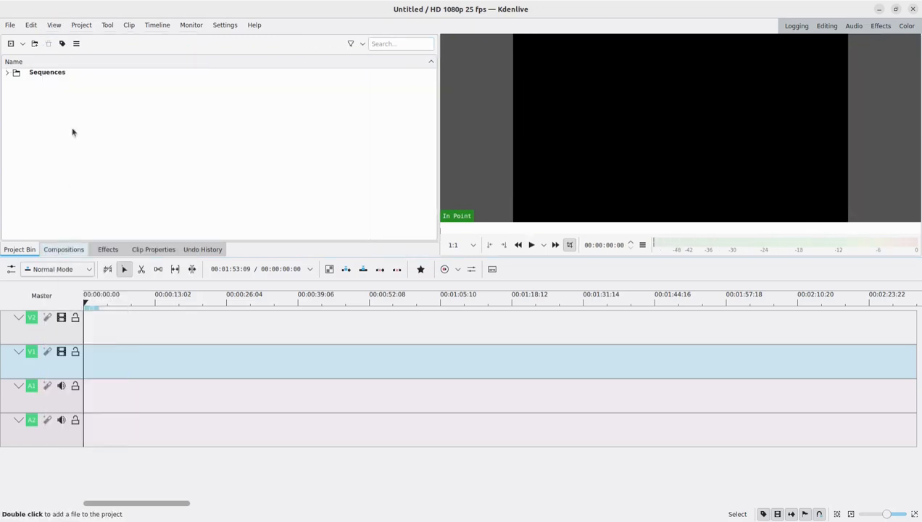
- Hide the Undo History and restore it to the workspace
left_click(54, 26)
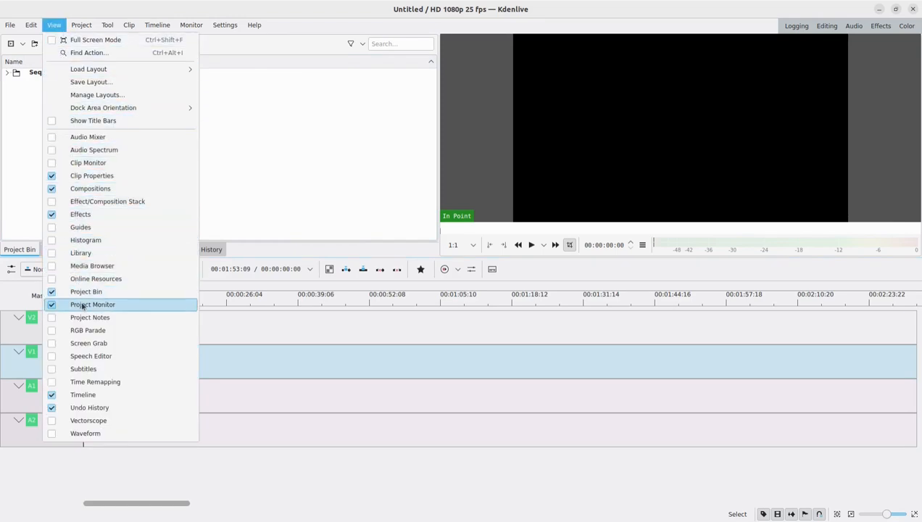
left_click(52, 408)
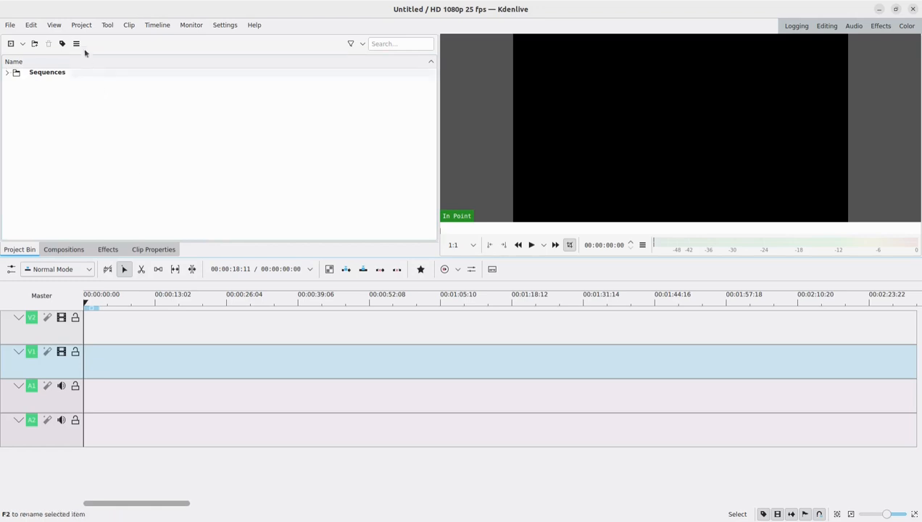
left_click(54, 24)
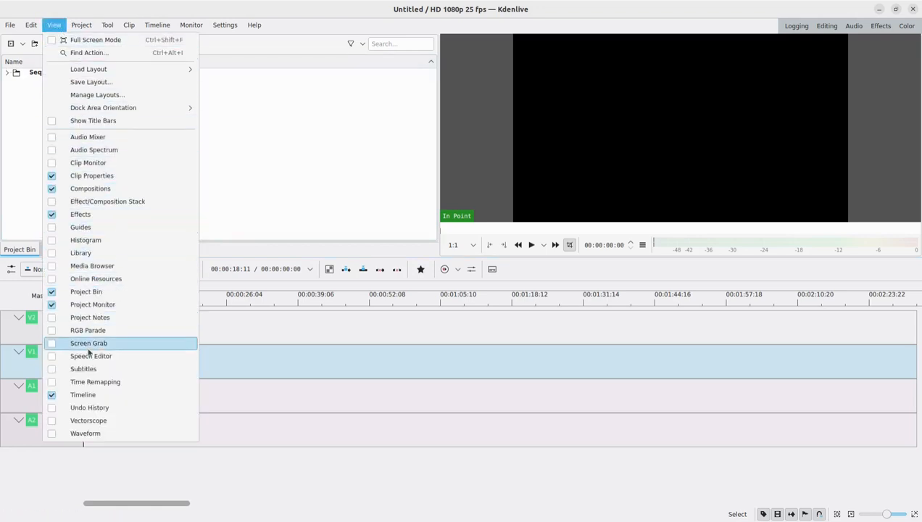
left_click(88, 407)
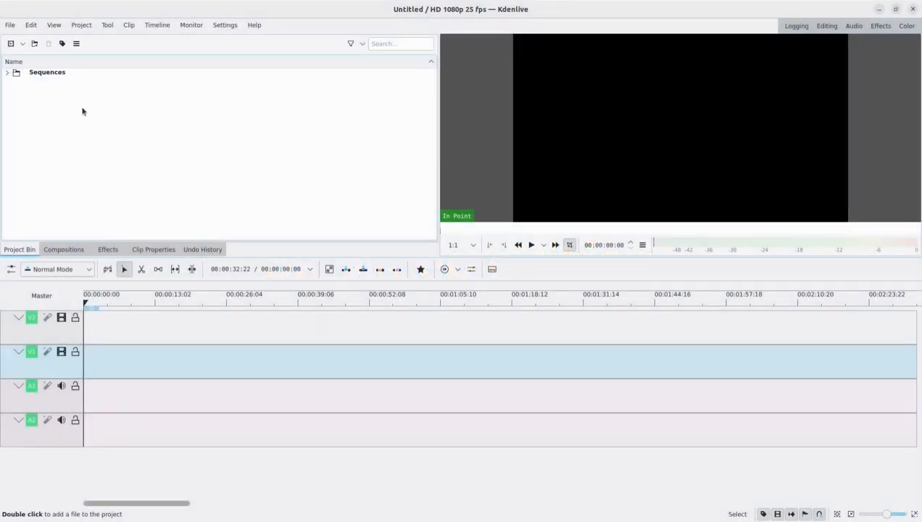
- Start a new project and set its custom project folder to the Practice folder in Escritorio
left_click(10, 25)
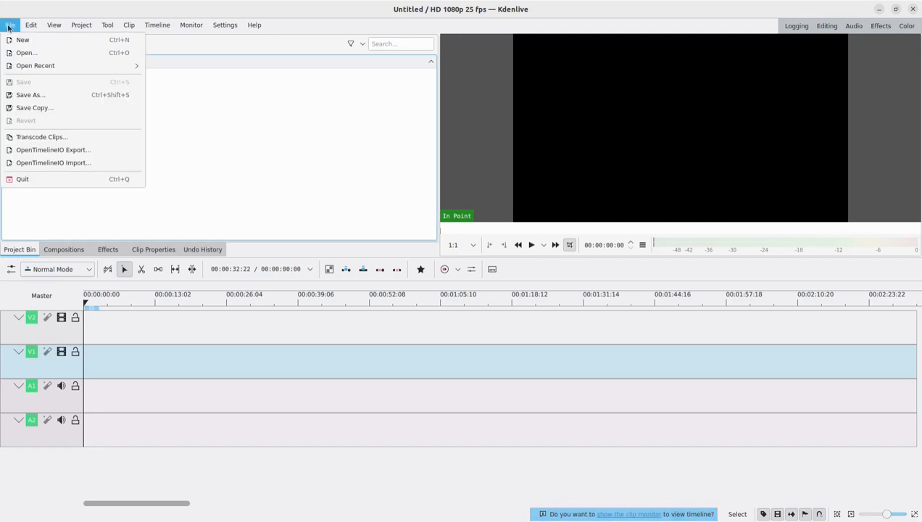
left_click(24, 45)
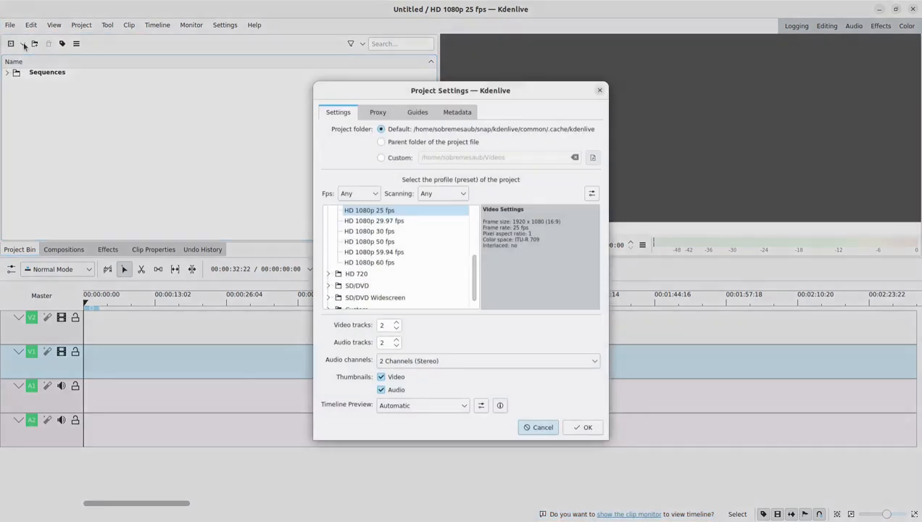
left_click(382, 158)
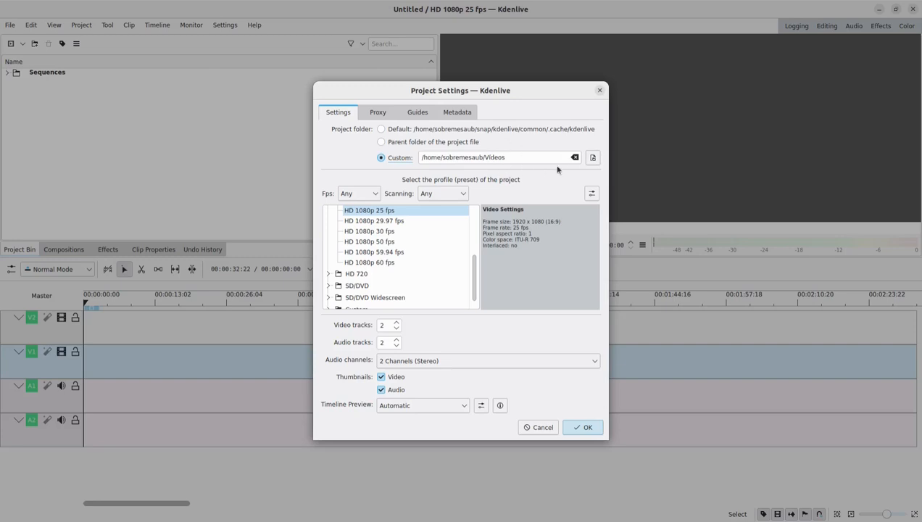
left_click(593, 159)
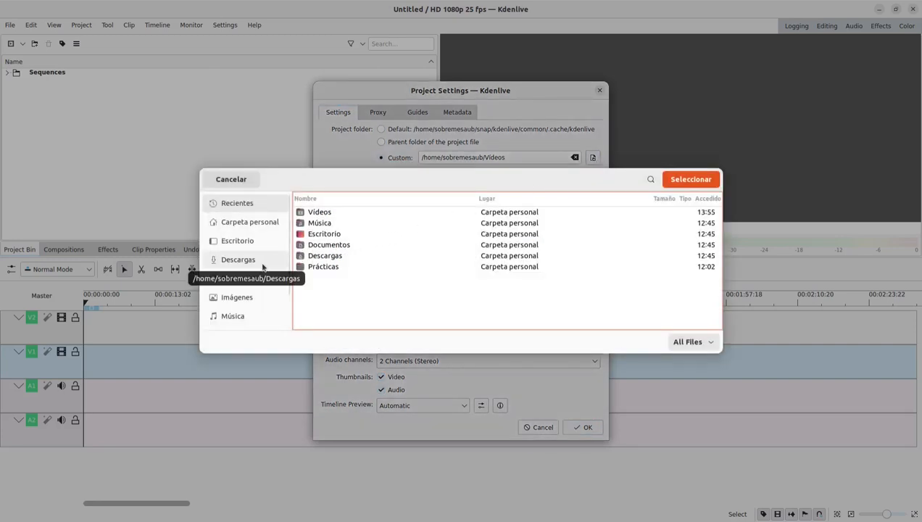
left_click(249, 243)
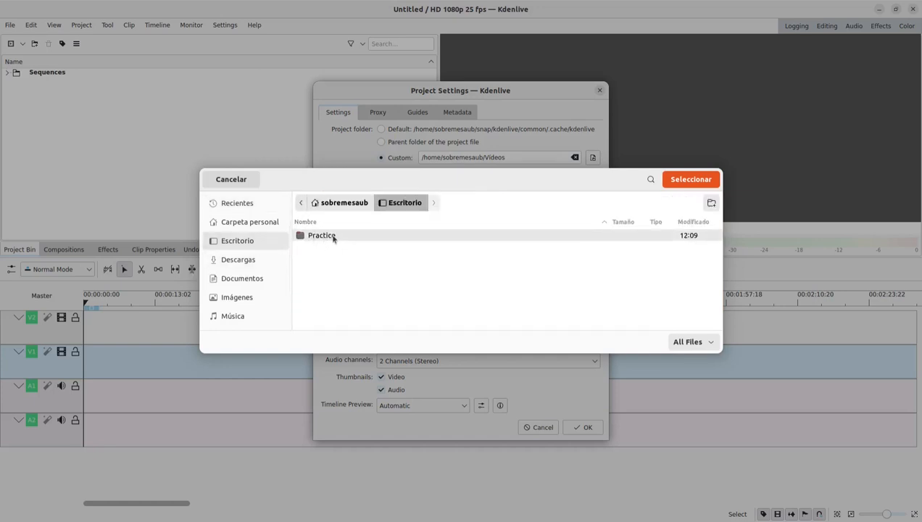
left_click(681, 183)
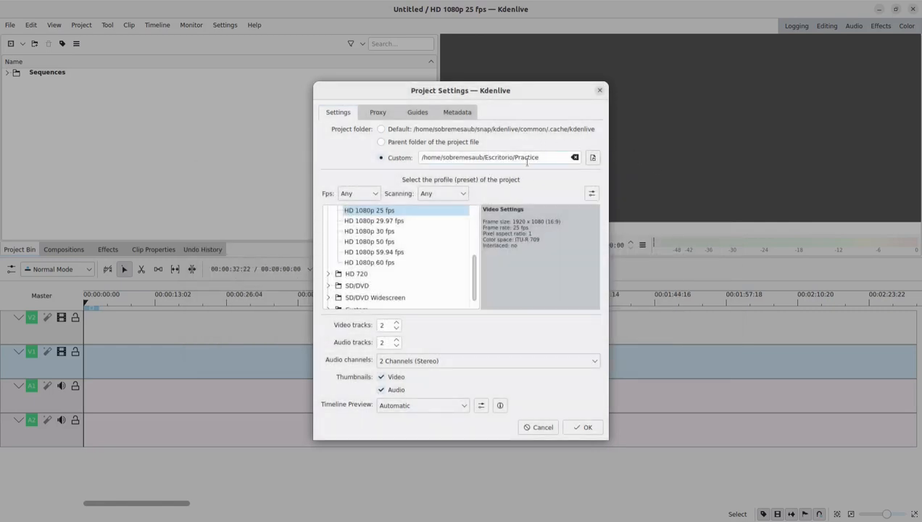
- Choose the HD 720p 24 fps profile for the new project and accept the project settings
left_click(330, 273)
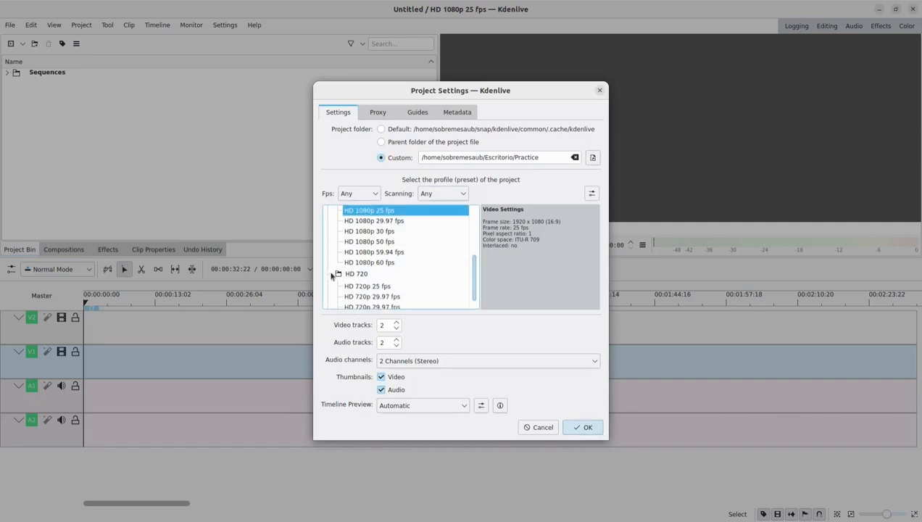
scroll(353, 275, "down", 1)
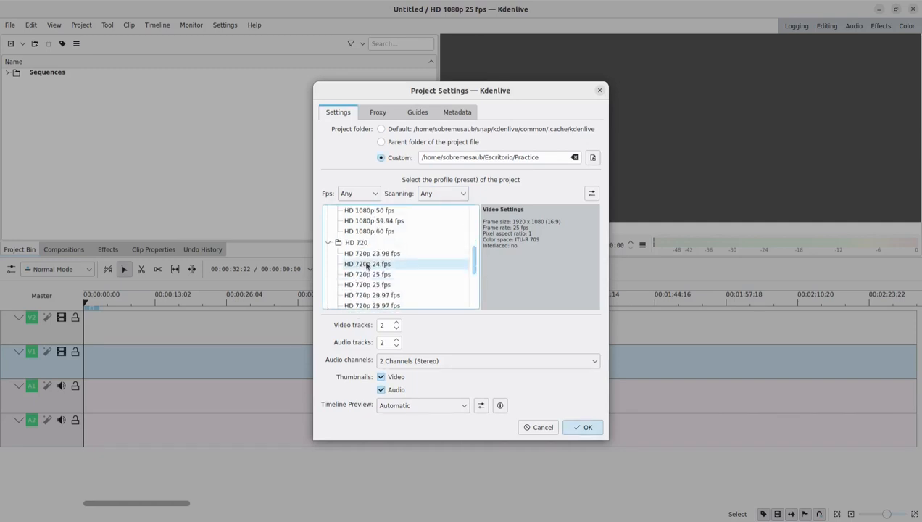
left_click(366, 265)
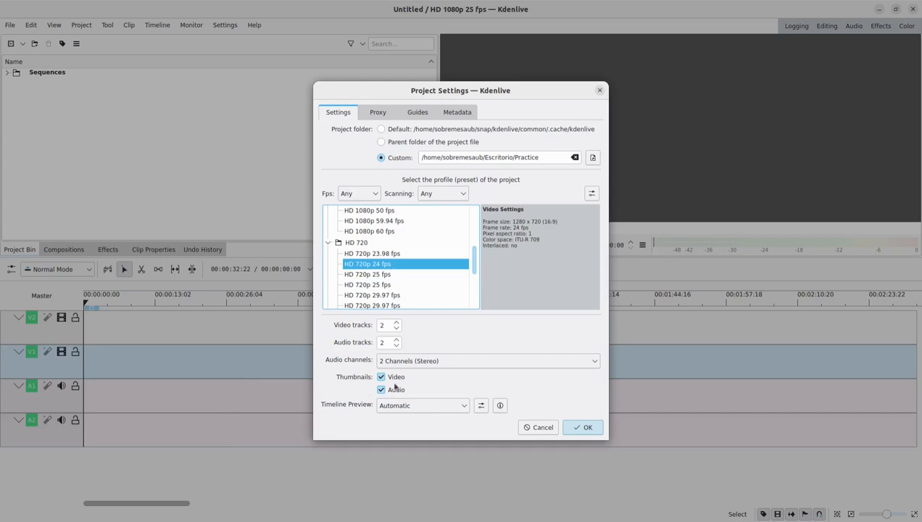
left_click(576, 427)
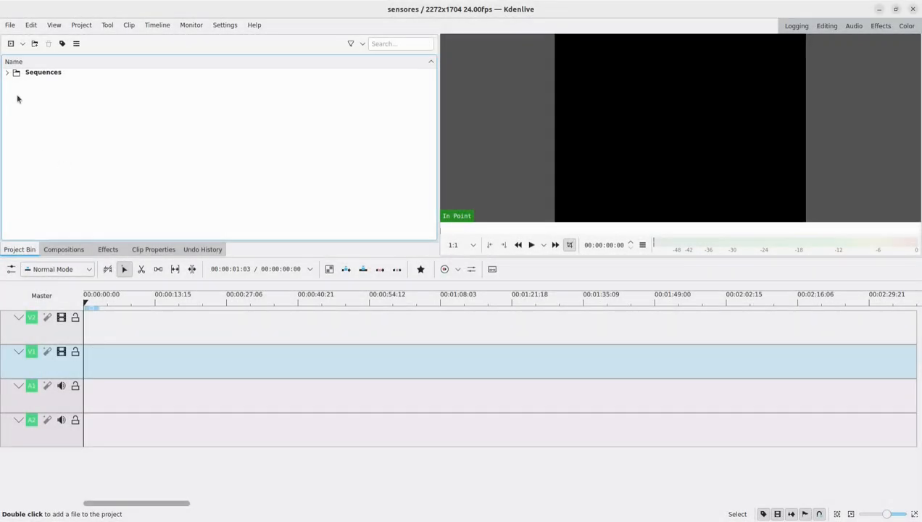
- Import the nine numbered media files, introOscar05.avi, Music1.mp3 and Music2.mp3 from Desktop/Practice, transcoding the variable-frame-rate clip with Lossy x264 I frame only
left_click(10, 43)
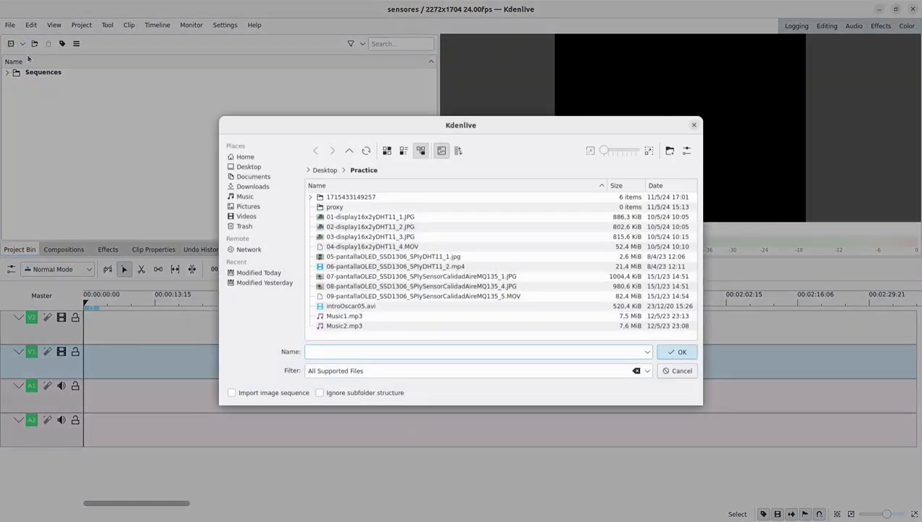
left_click(254, 170)
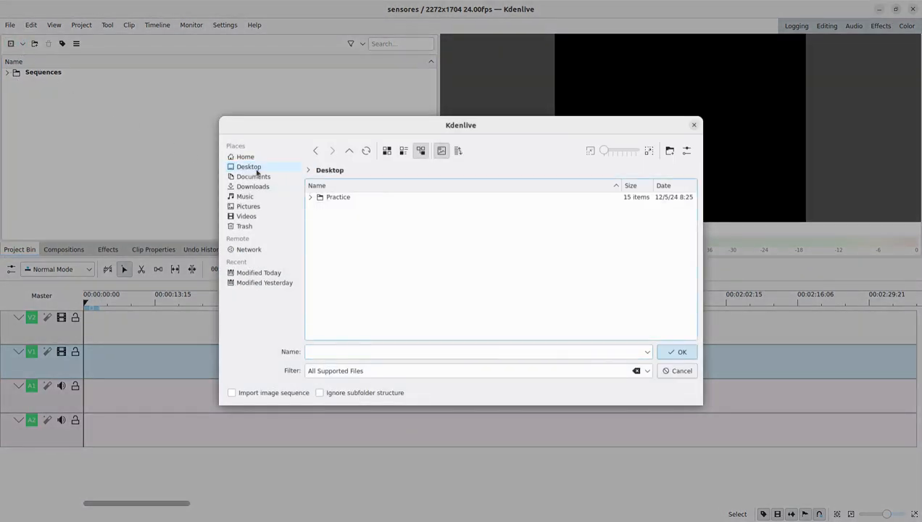
double_click(337, 198)
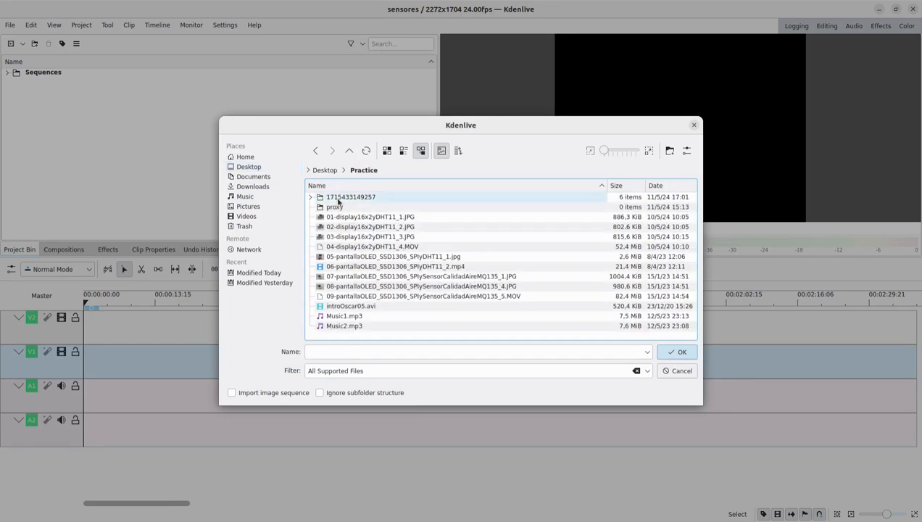
left_click(343, 217)
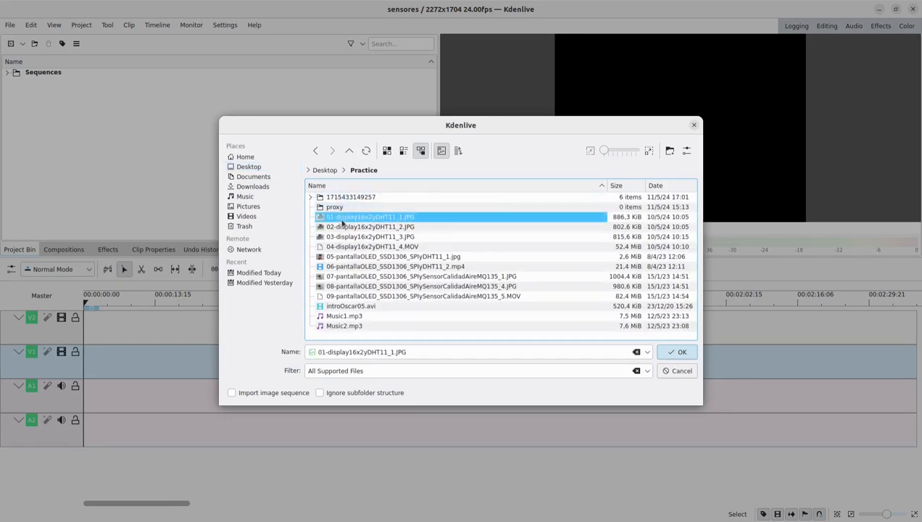
left_click(343, 229, "ctrl")
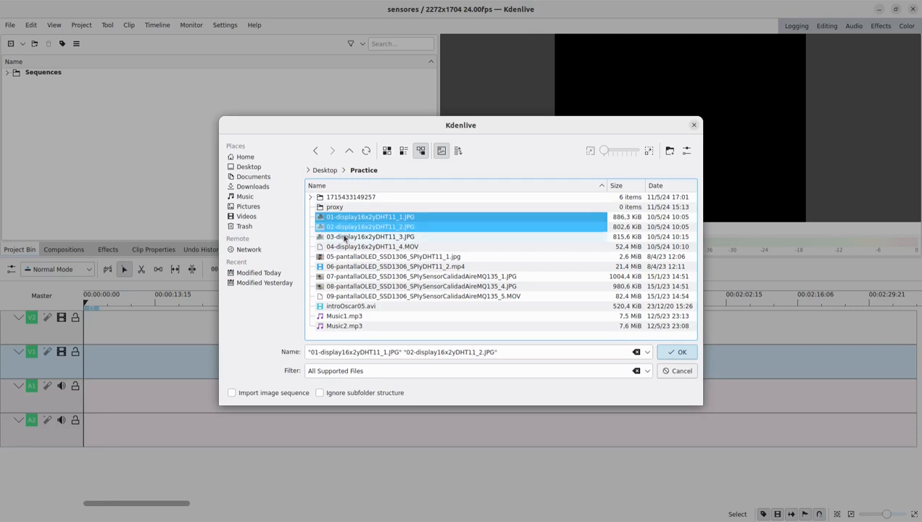
left_click(343, 237, "ctrl")
left_click(345, 248, "ctrl")
left_click(345, 258, "ctrl")
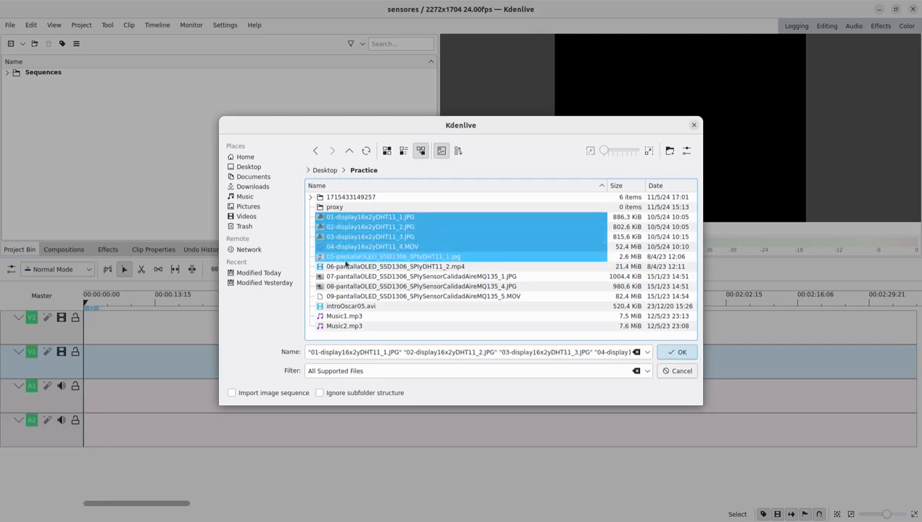
left_click(346, 266, "ctrl")
left_click(346, 277, "ctrl")
left_click(347, 288, "ctrl")
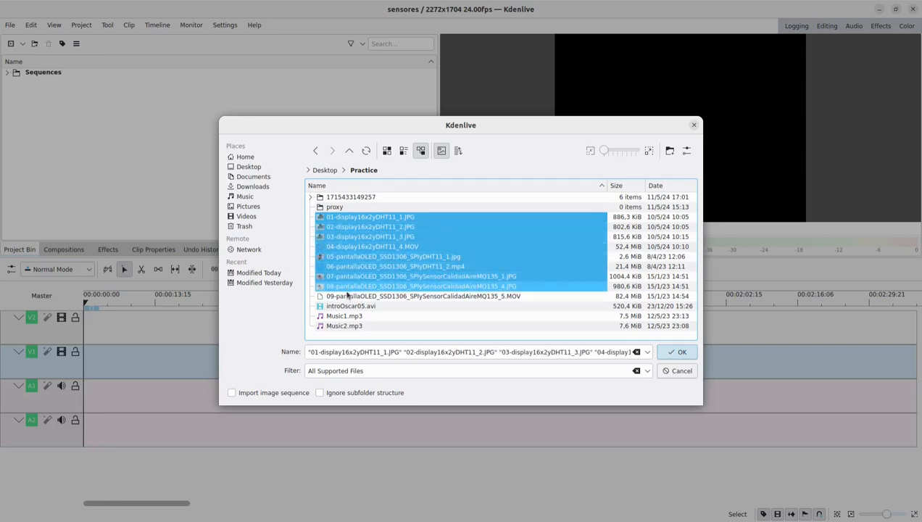
left_click(348, 297, "ctrl")
left_click(349, 306, "ctrl")
left_click(350, 317, "ctrl")
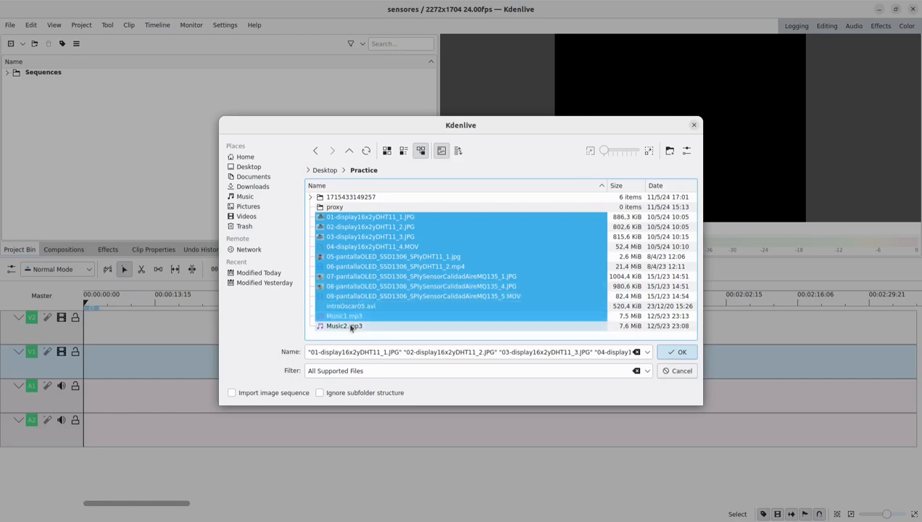
left_click(350, 327, "ctrl")
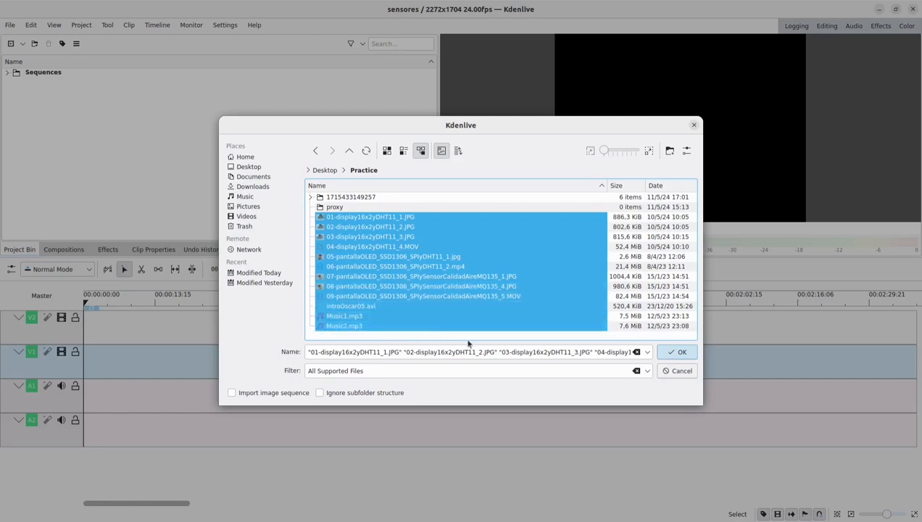
left_click(669, 352)
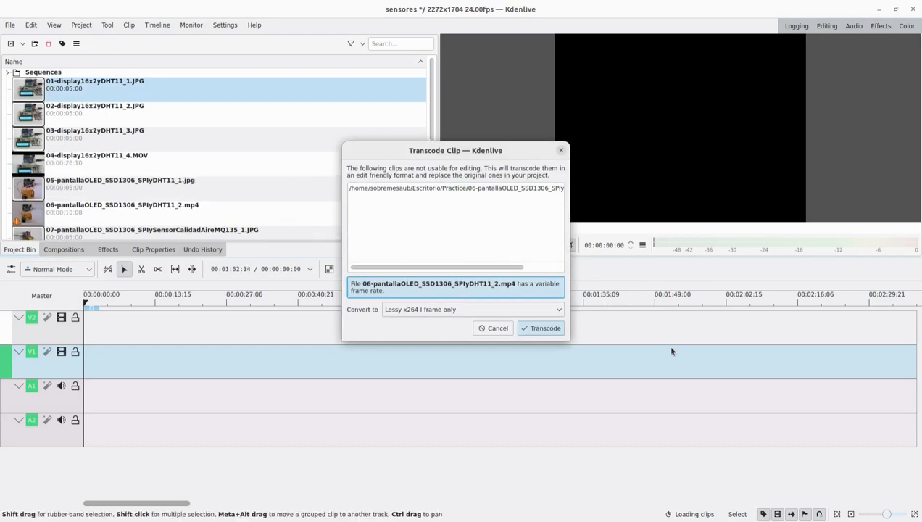
left_click(543, 328)
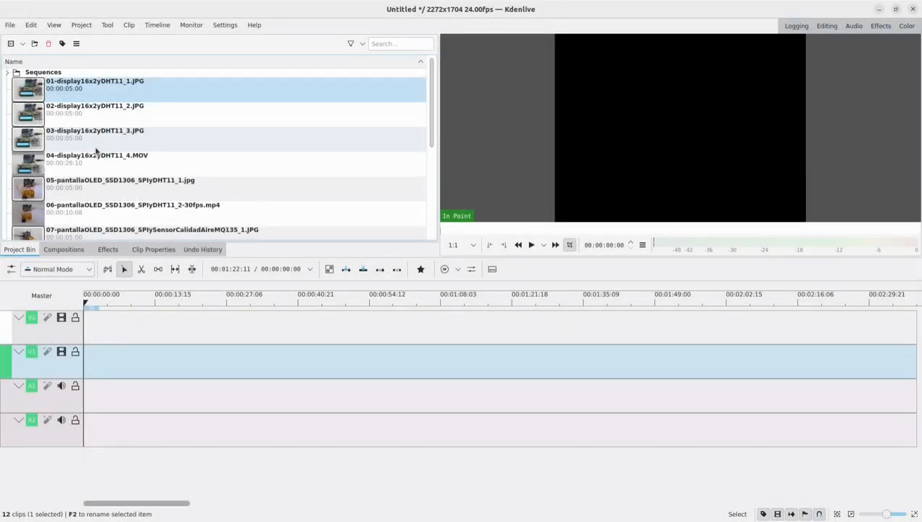
- Save the project as sensores in the Practice folder in Escritorio
left_click(9, 25)
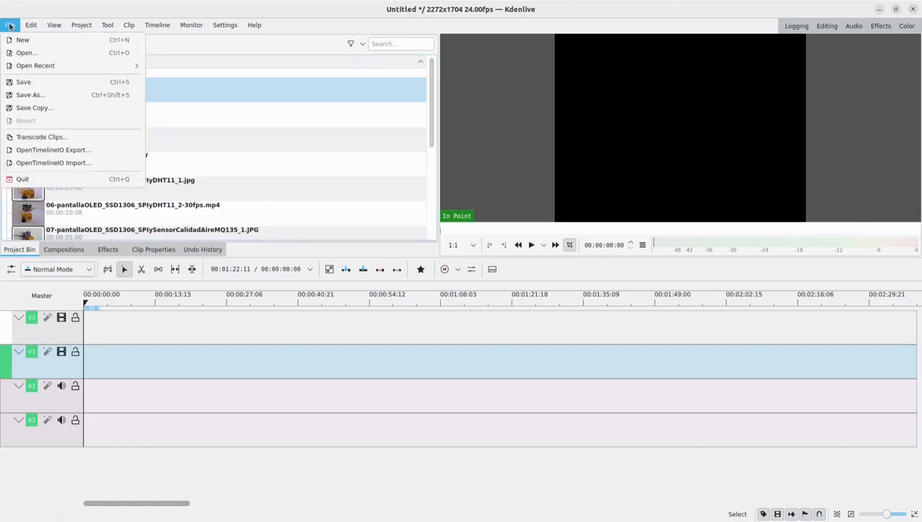
left_click(36, 84)
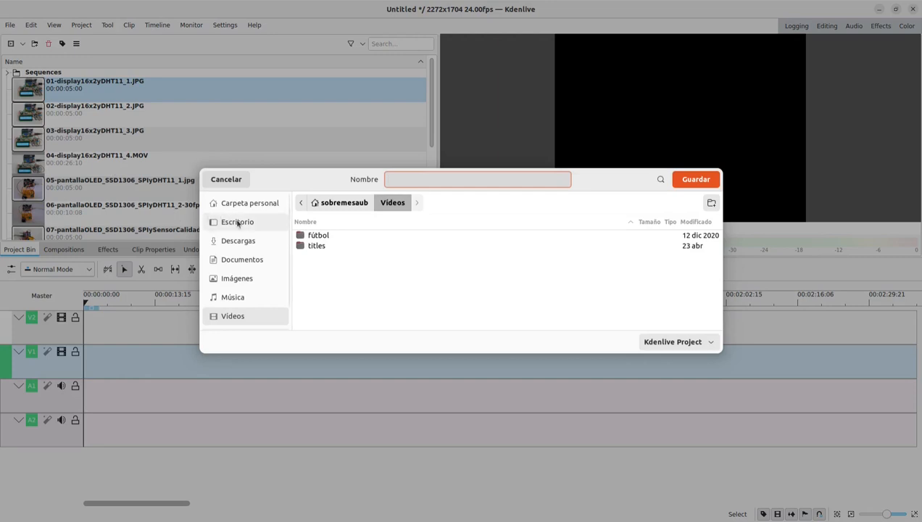
left_click(237, 222)
double_click(320, 238)
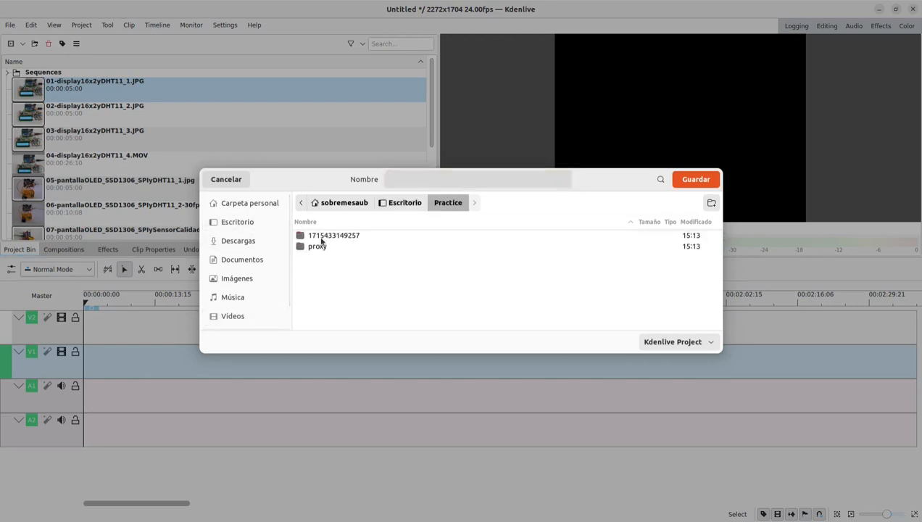
left_click(412, 181)
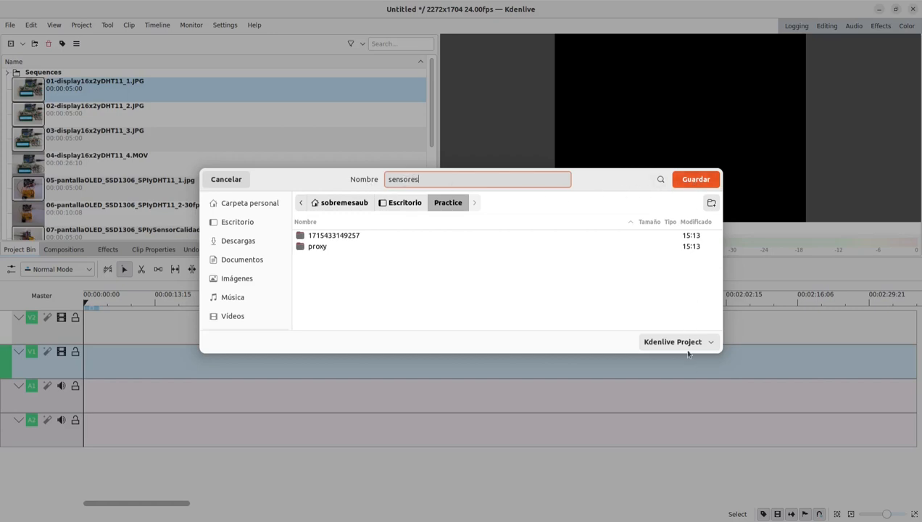
left_click(689, 180)
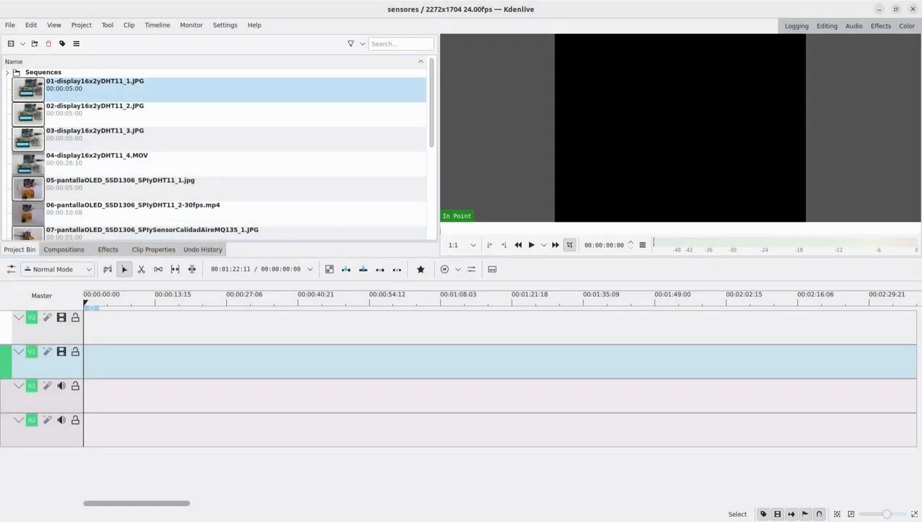
- Switch to the file manager, check the Practice folder for the saved project file, and return to Kdenlive
left_click(1, 76)
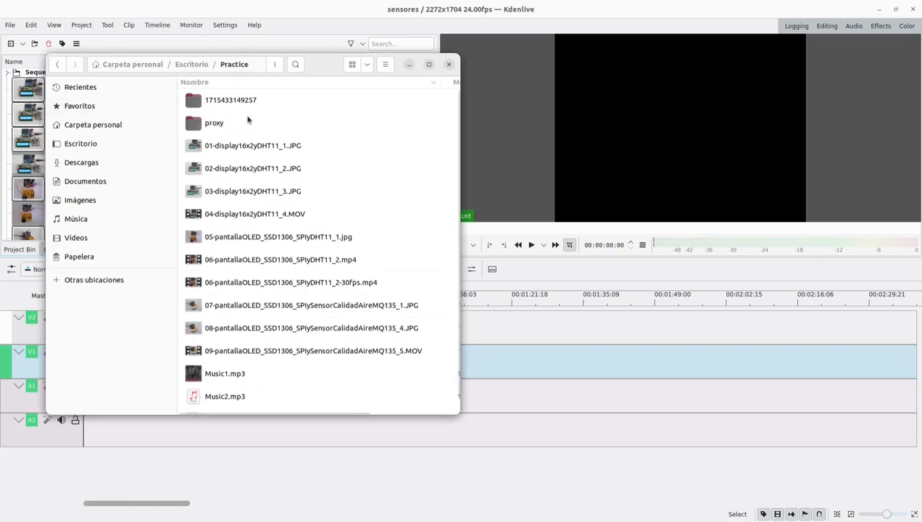
scroll(249, 356, "down", 1)
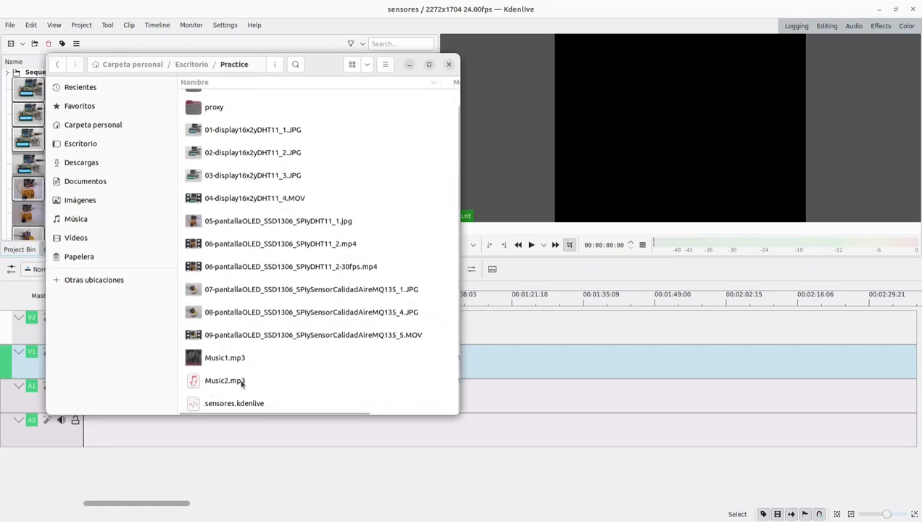
left_click(409, 63)
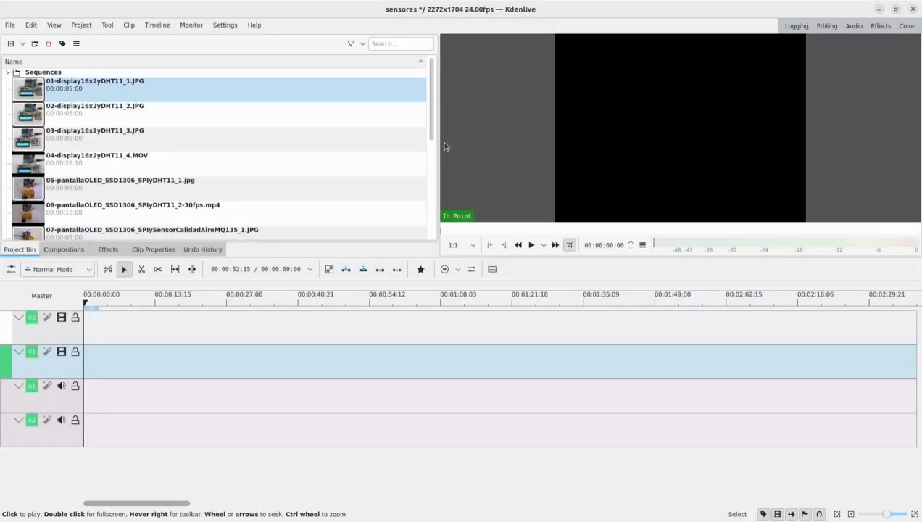
- Place introOscar05.avi at the start of video track V1 and slightly reduce the height of track V2
scroll(136, 153, "down", 5)
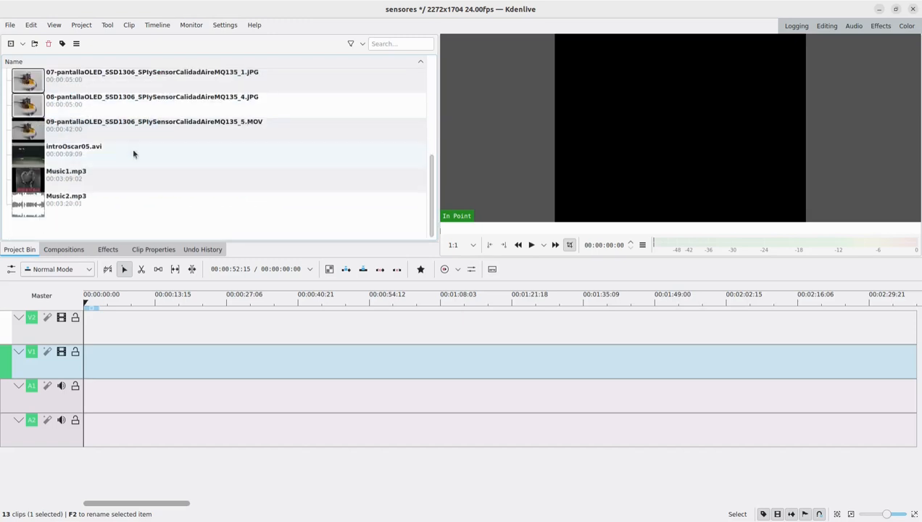
left_click_drag(35, 153, 75, 370)
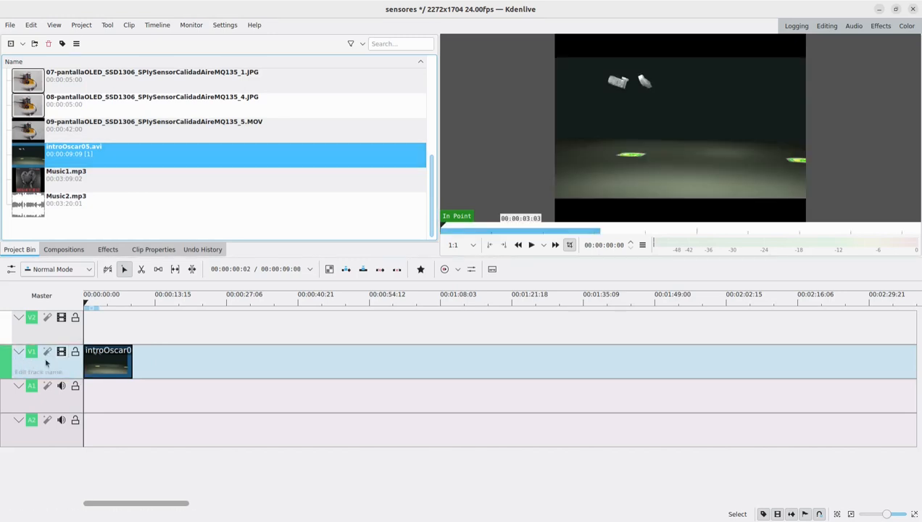
mouse_move(28, 342)
left_mouse_down()
mouse_move(29, 353)
mouse_move(29, 336)
left_mouse_up()
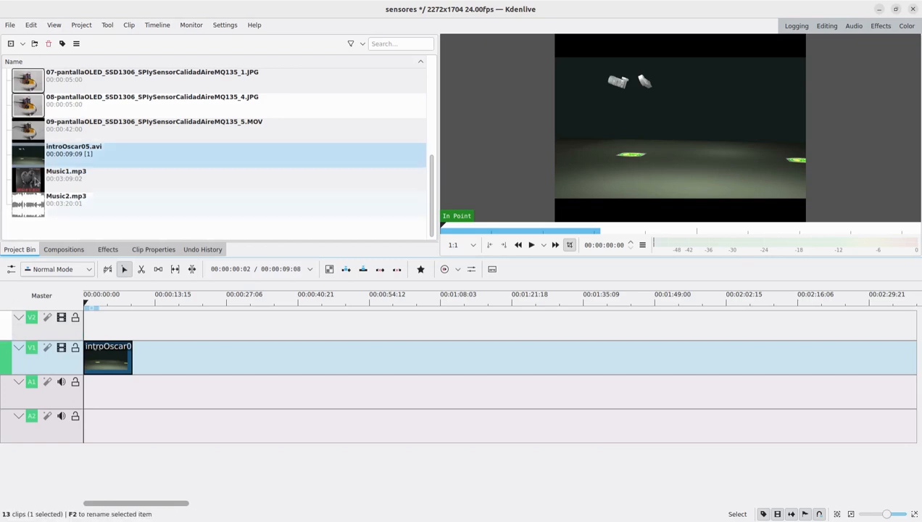
- Place the 01, 02 and 03 display images and 04-display16x2yDHT11_4.MOV back to back on V1, leaving about five seconds free after the intro
scroll(91, 143, "up", 5)
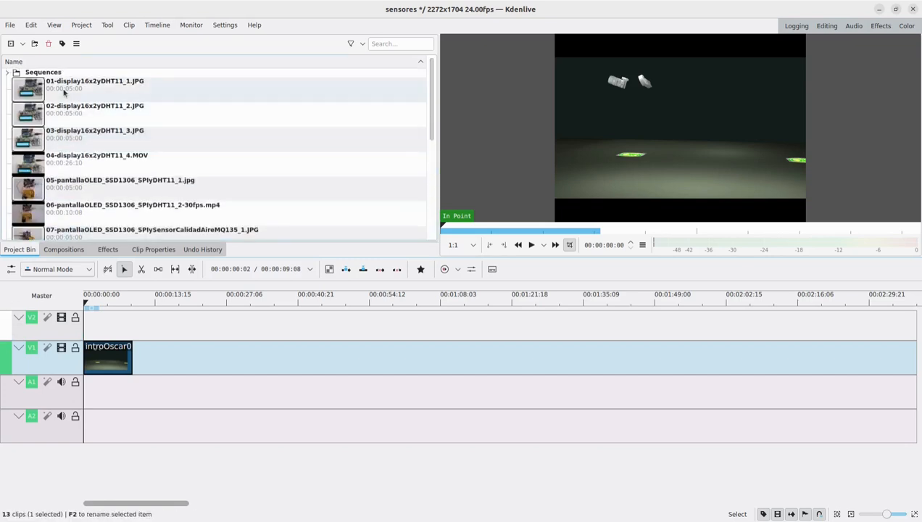
left_click_drag(32, 90, 161, 356)
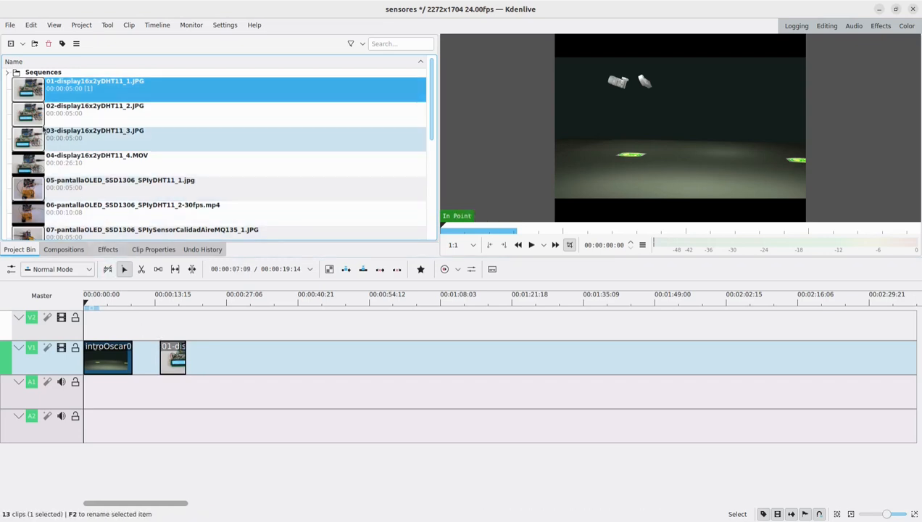
left_click_drag(37, 116, 186, 355)
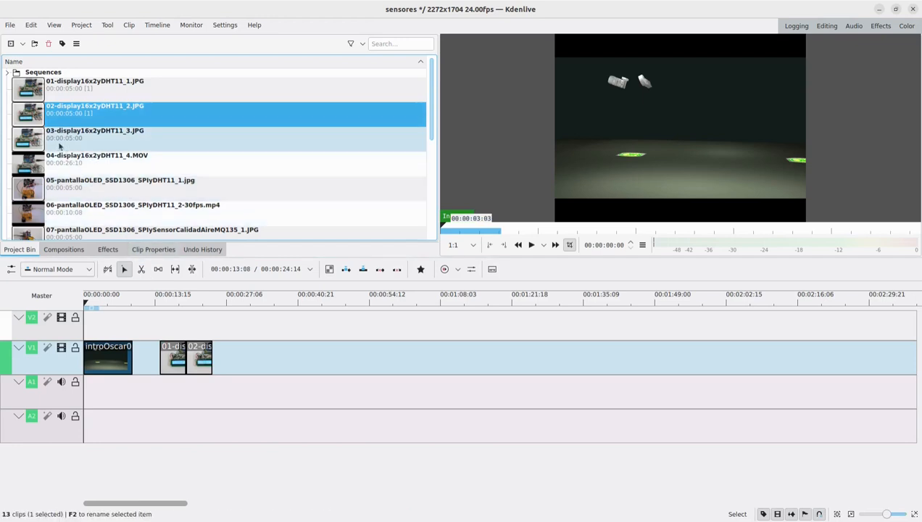
left_click_drag(32, 140, 218, 355)
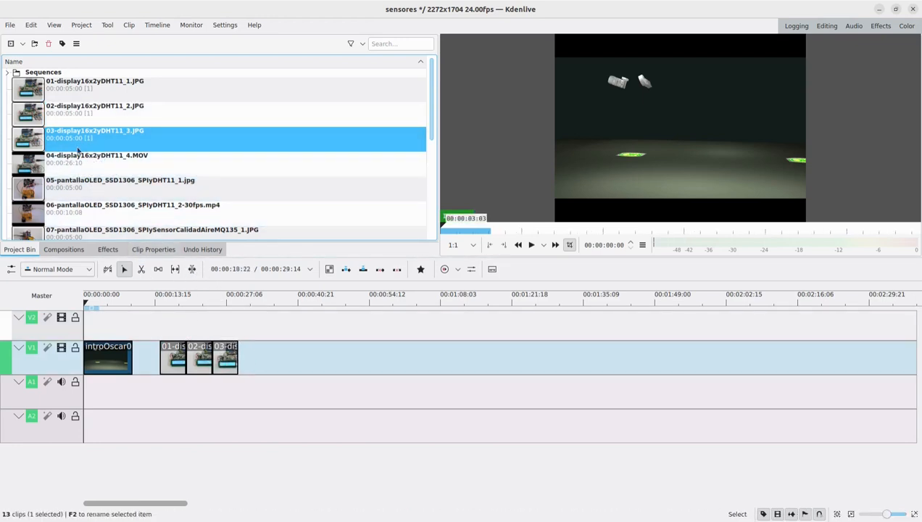
left_click_drag(36, 160, 232, 360)
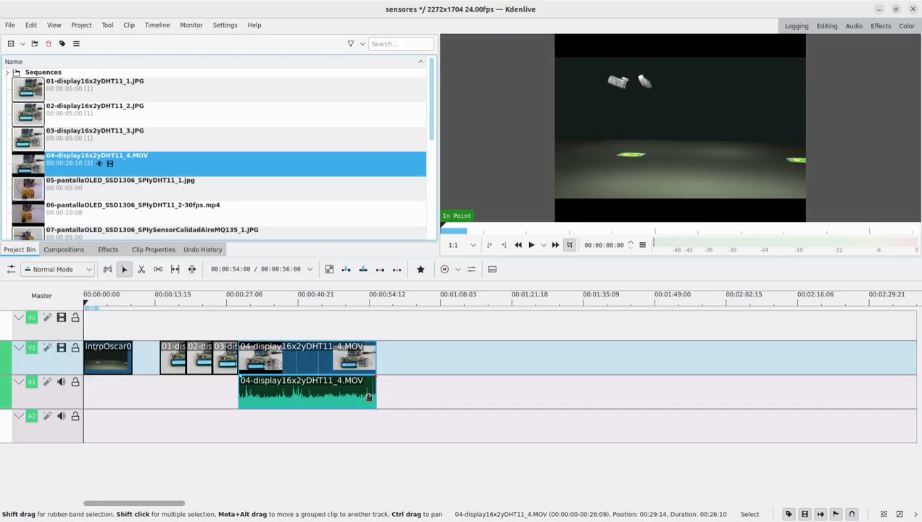
- Start a new title clip and set its background colour to bright green (#00ff00)
left_click(23, 44)
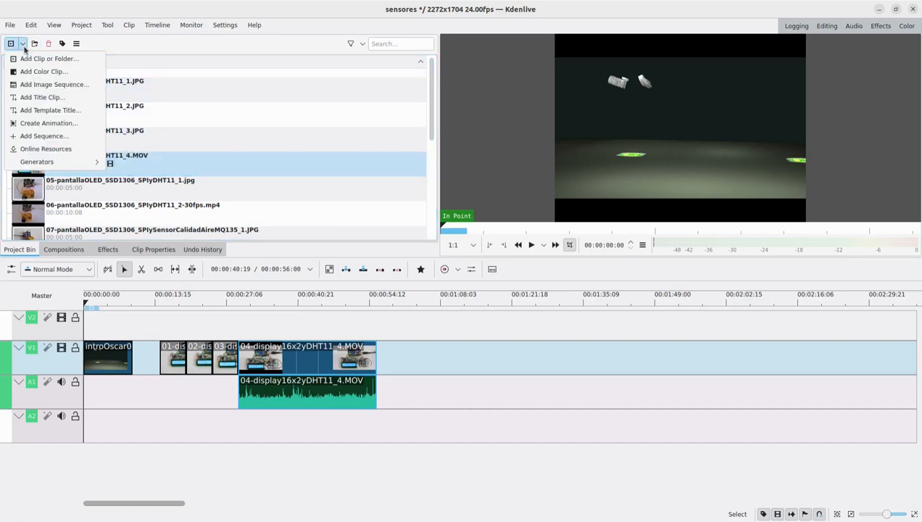
left_click(35, 97)
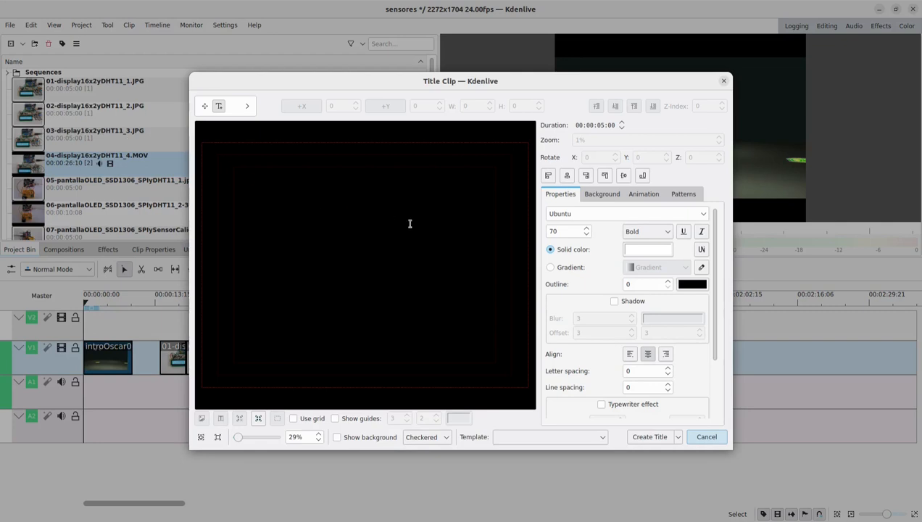
left_click(601, 194)
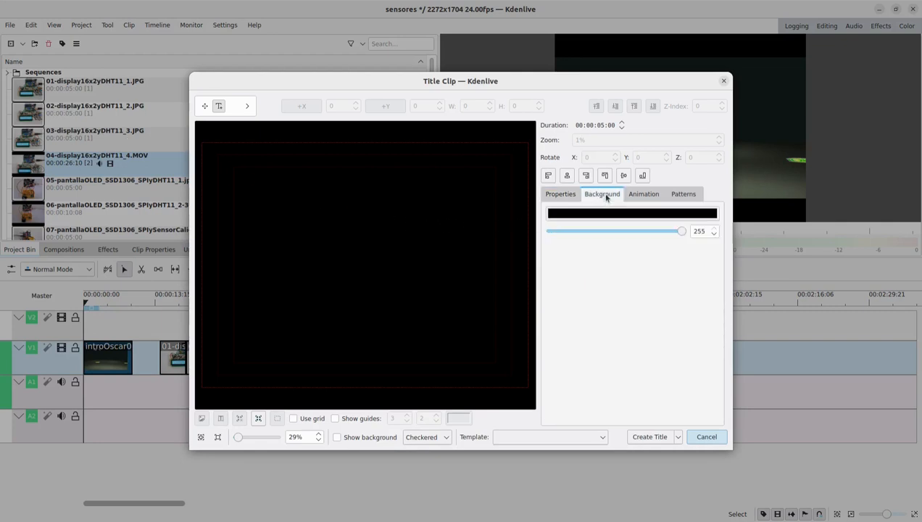
left_click(609, 216)
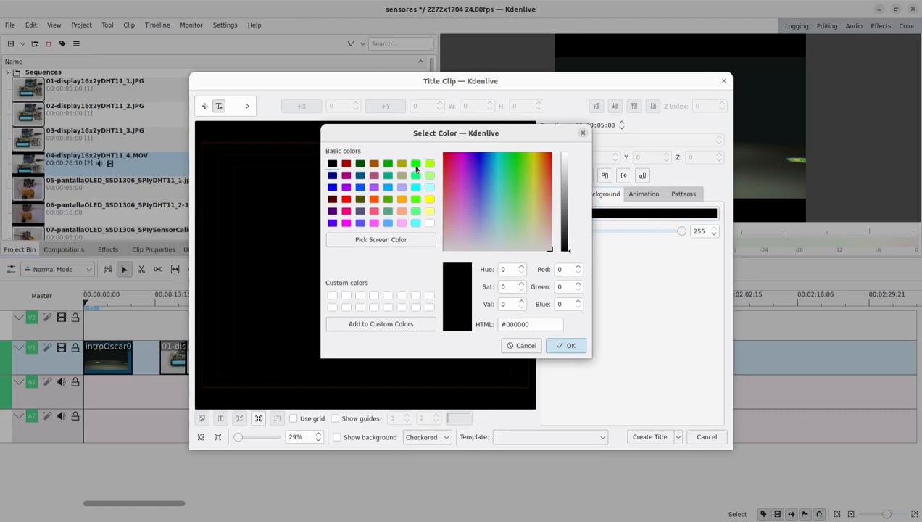
left_click(416, 164)
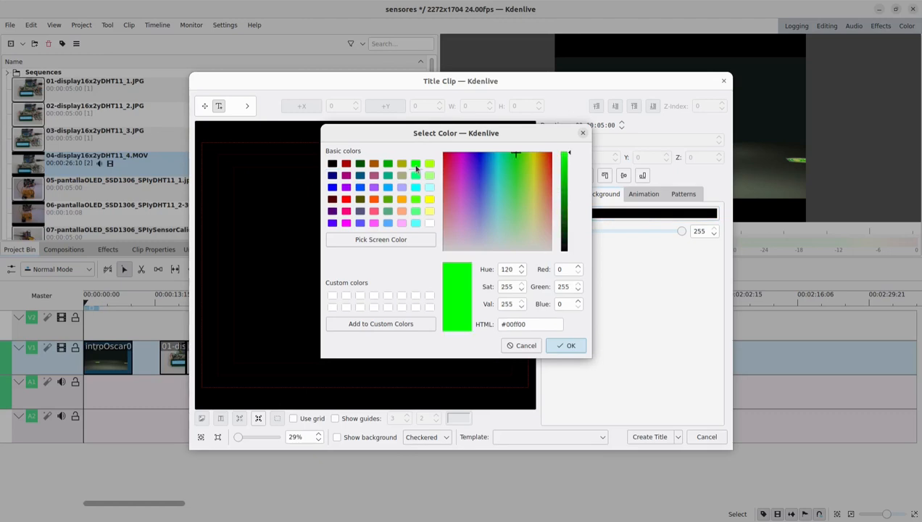
left_click(578, 346)
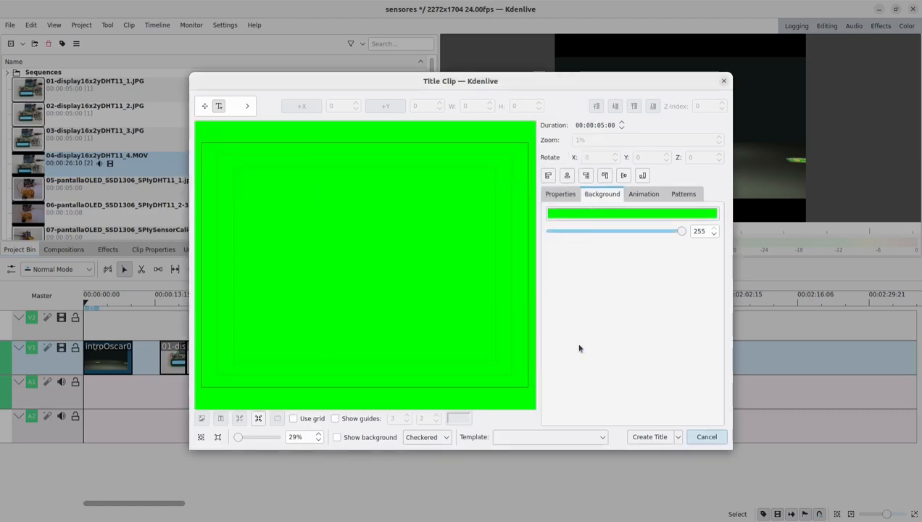
- Add the text "Arduino: adquisición y presentación de datos" to the upper part of the title
left_click(561, 196)
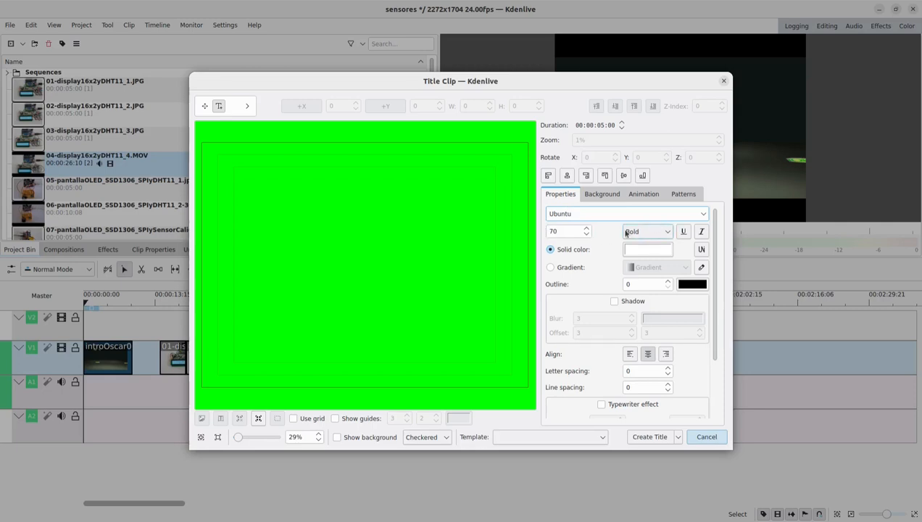
left_click(269, 201)
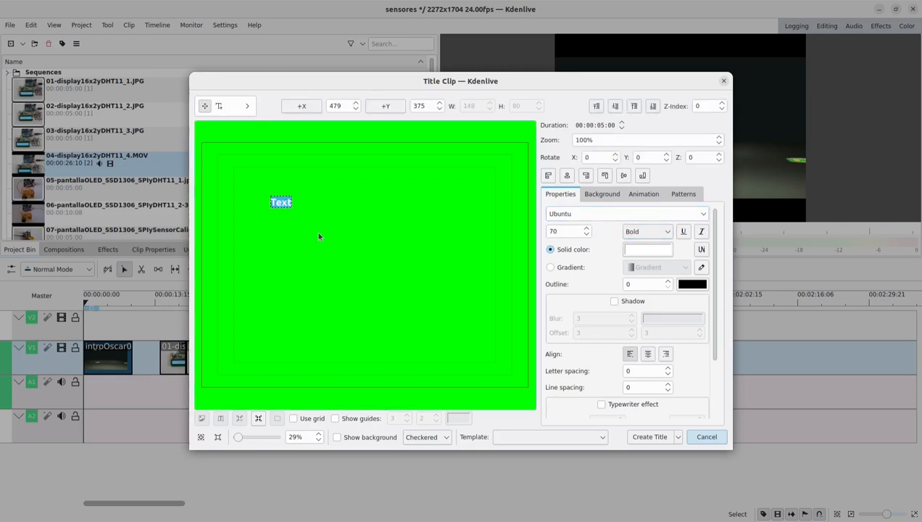
key("BackSpace")
type("Arduino")
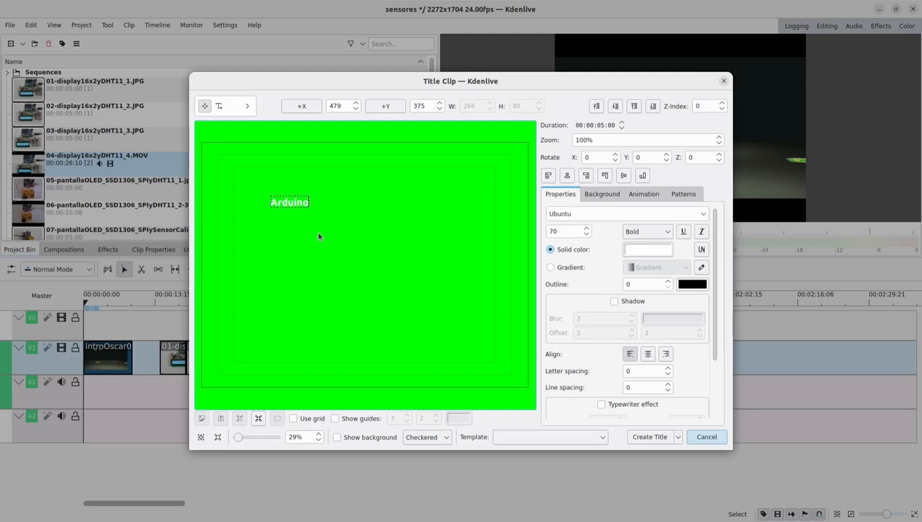
type(": adquisició")
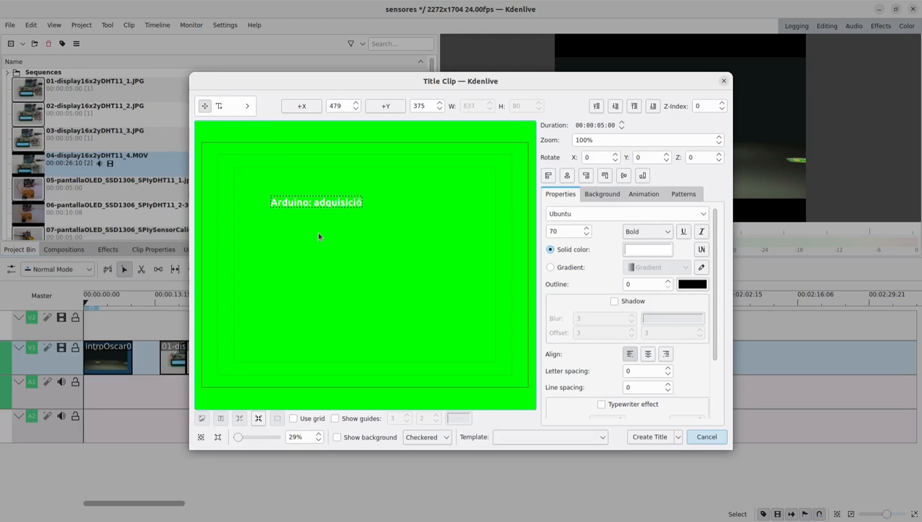
type("n t presentaci")
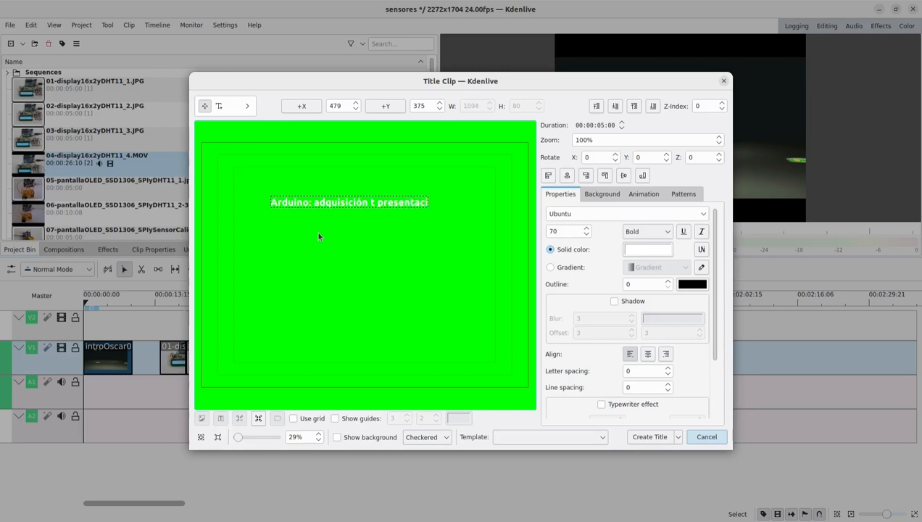
type("ón de datos")
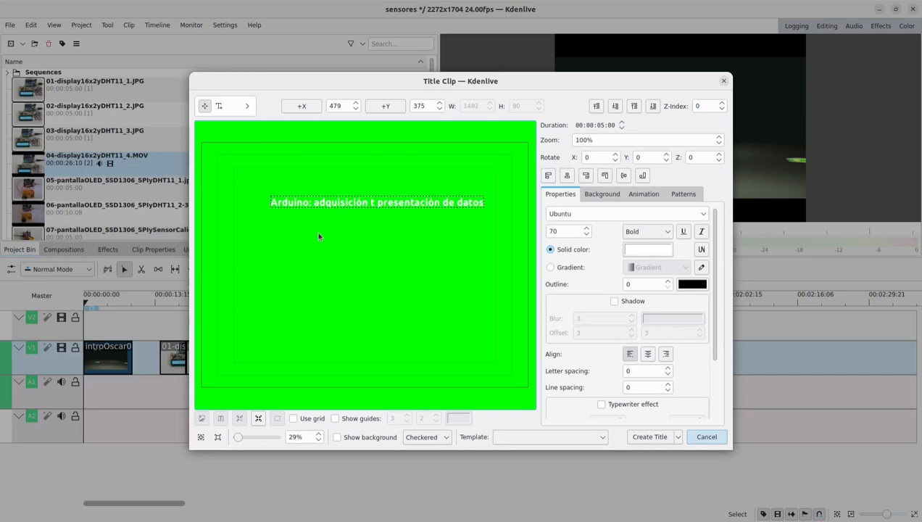
left_click(376, 204)
key("BackSpace")
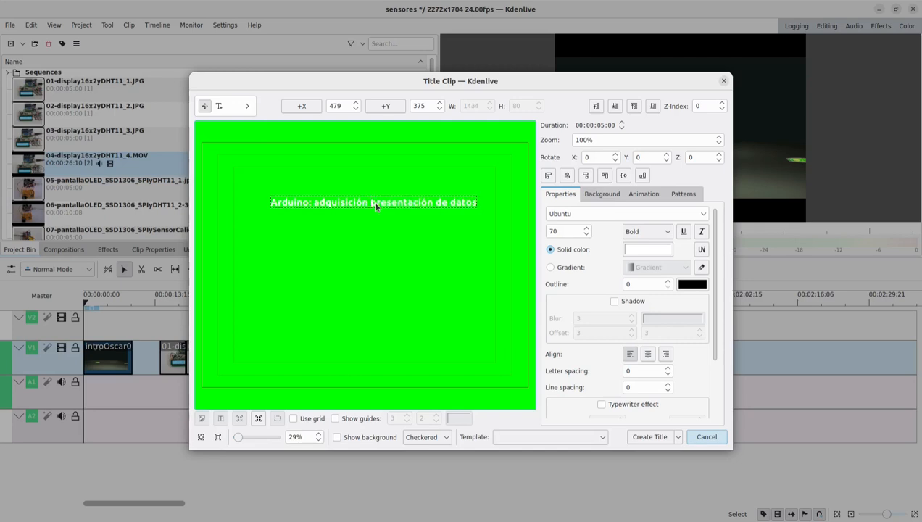
type("y")
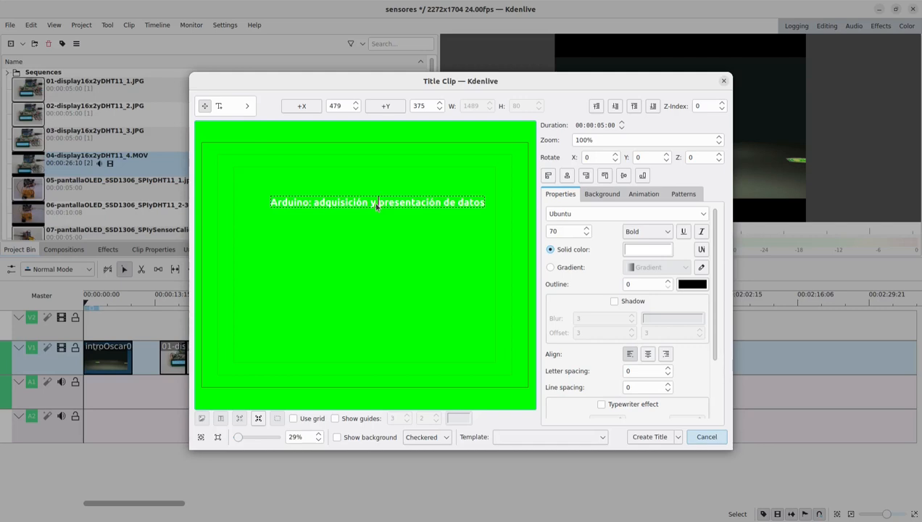
- Break the title text into two lines after "Arduino:" and centre it horizontally and vertically in the frame
key("Left")
key("Left")
key("Left")
key("Left")
key("Left")
key("Left")
key("Left")
key("Left")
key("Left")
key("Left")
key("Left")
key("Left")
key("Left")
key("Left")
key("Left")
key("Right")
key("Return")
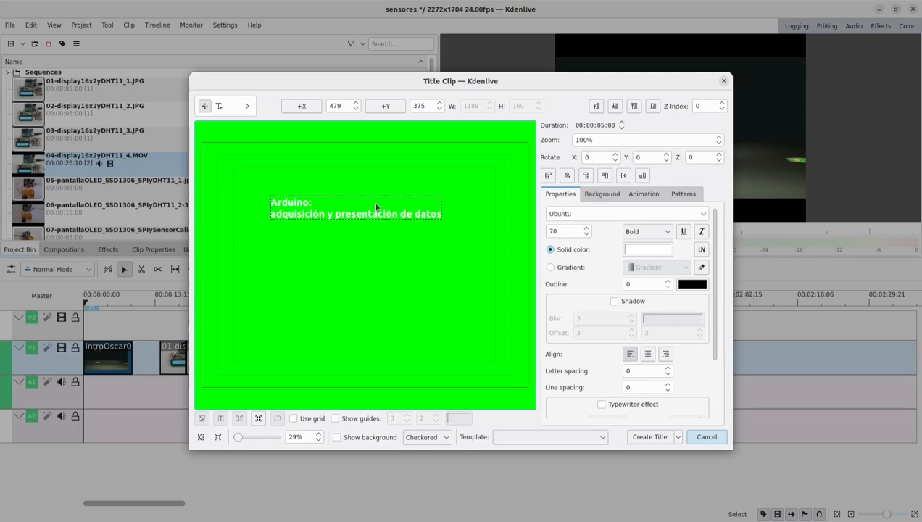
left_click(566, 175)
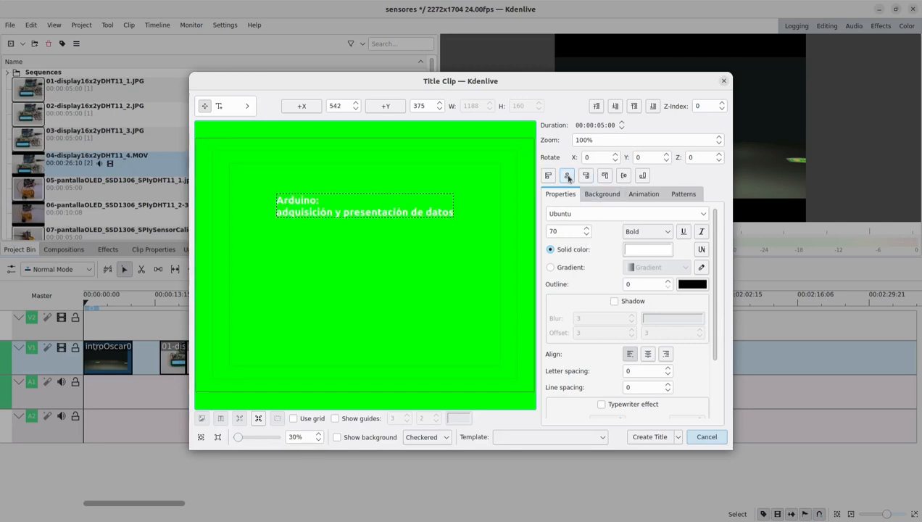
left_click(623, 175)
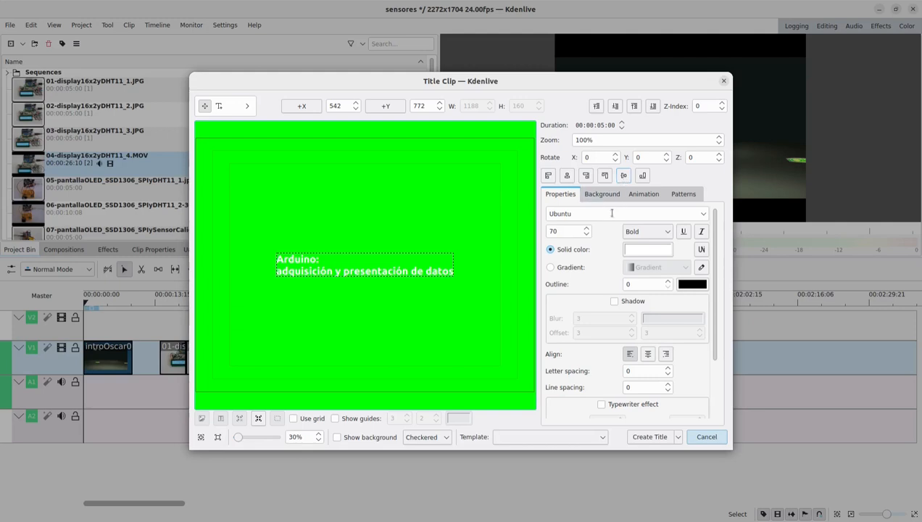
- Set the whole title text to size 100 and centre it horizontally, with its two lines centre-aligned
double_click(308, 261)
left_click_drag(278, 259, 457, 283)
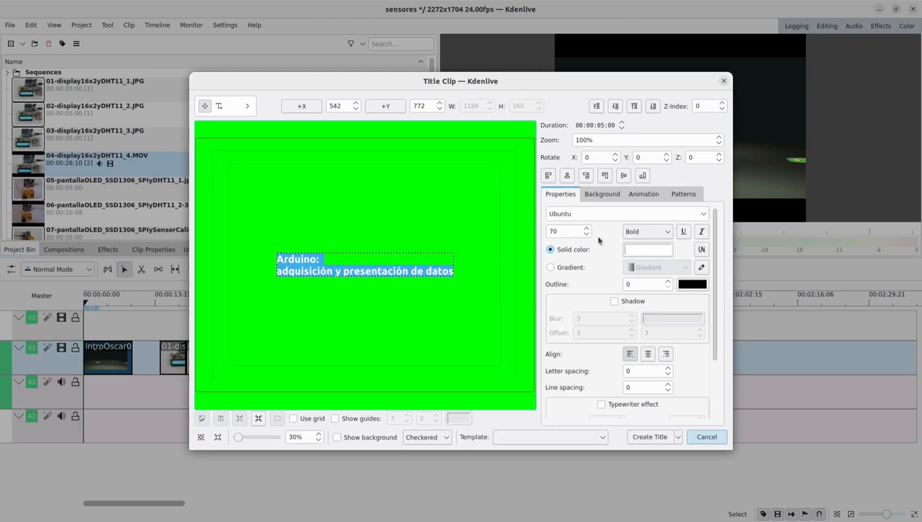
double_click(567, 233)
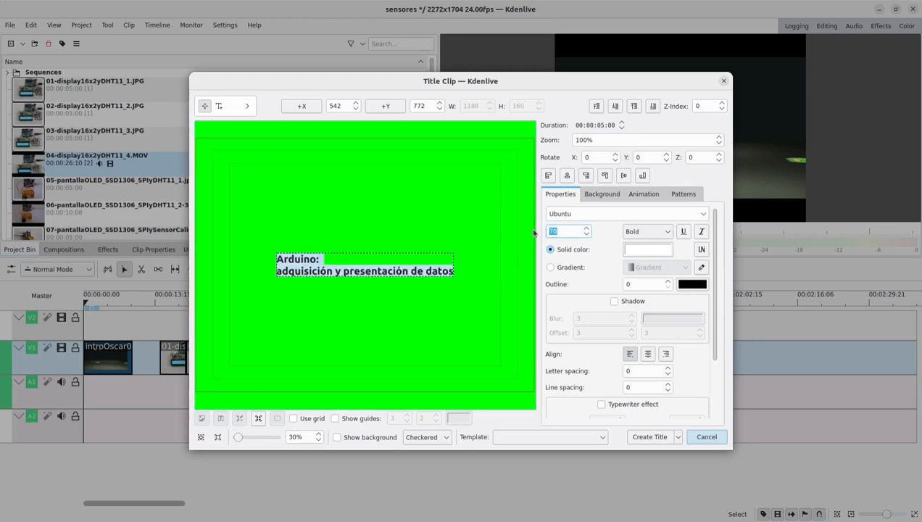
type("100")
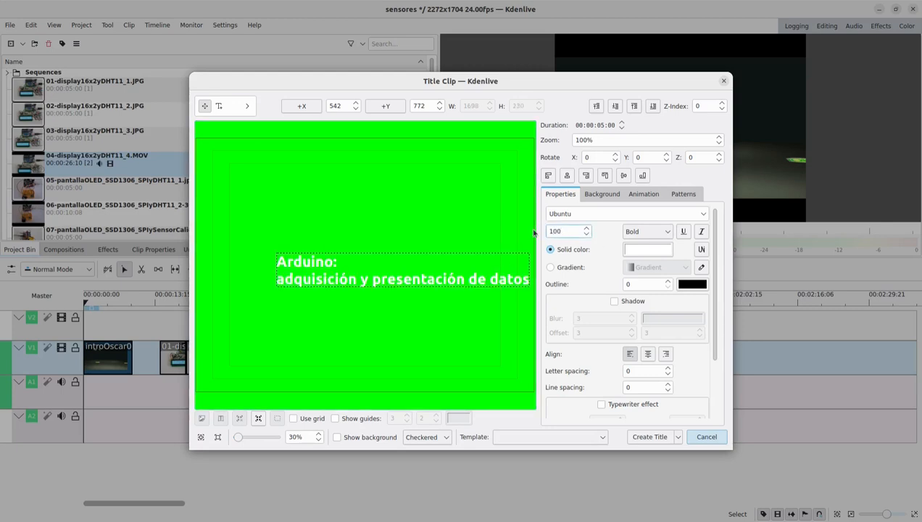
left_click(567, 176)
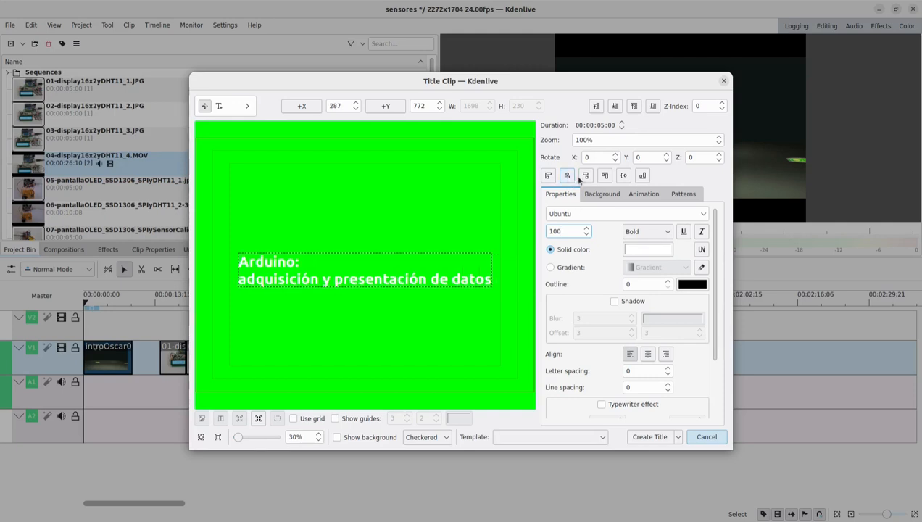
left_click(648, 354)
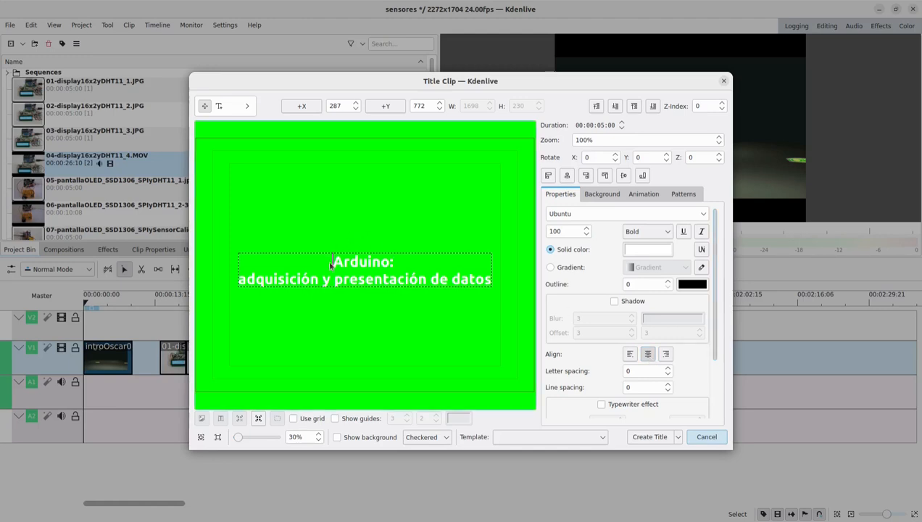
- Colour the whole title text black (#000000) and underline it
left_click_drag(330, 265, 489, 282)
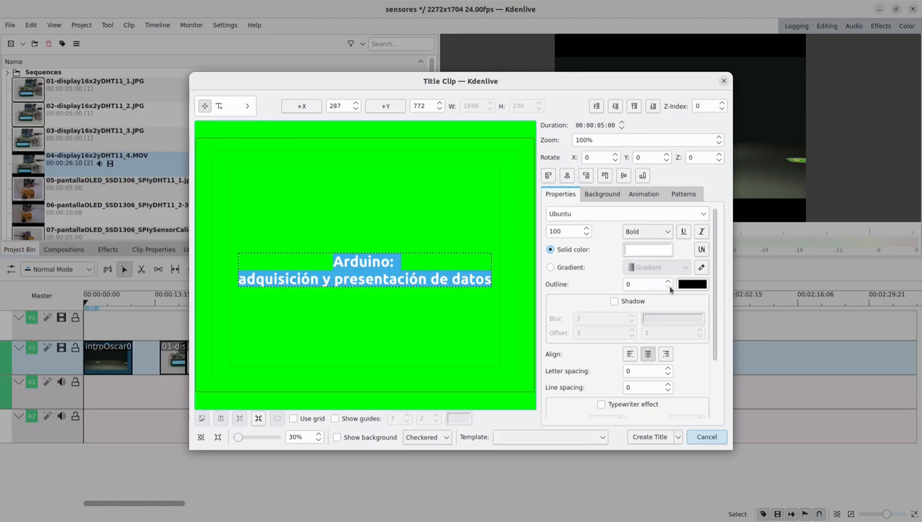
left_click(666, 253)
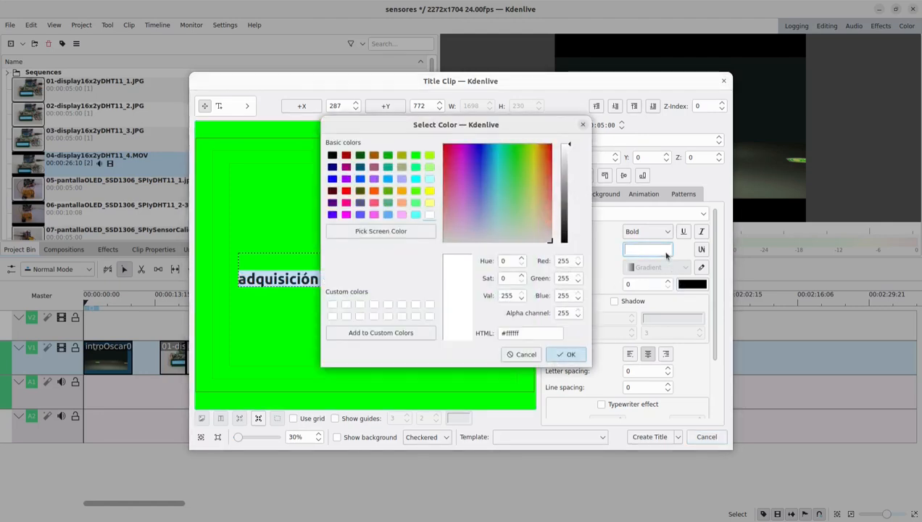
left_click(333, 156)
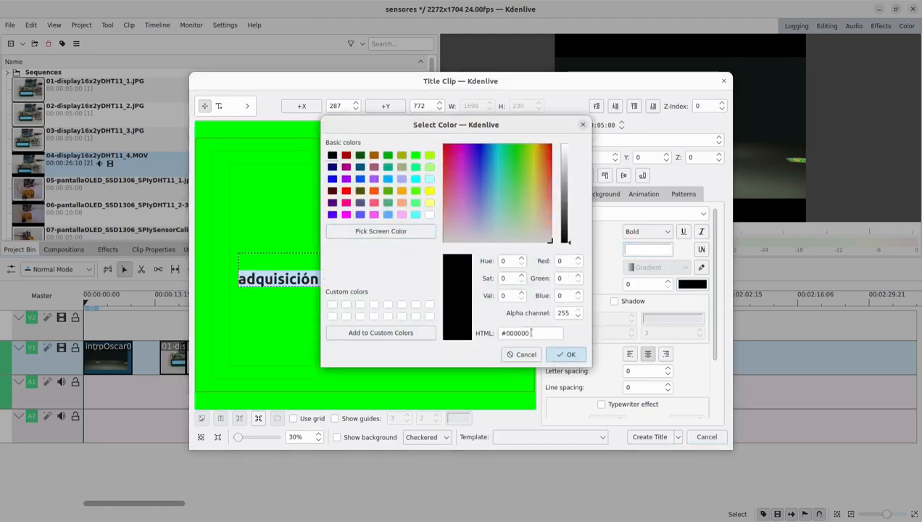
left_click(565, 354)
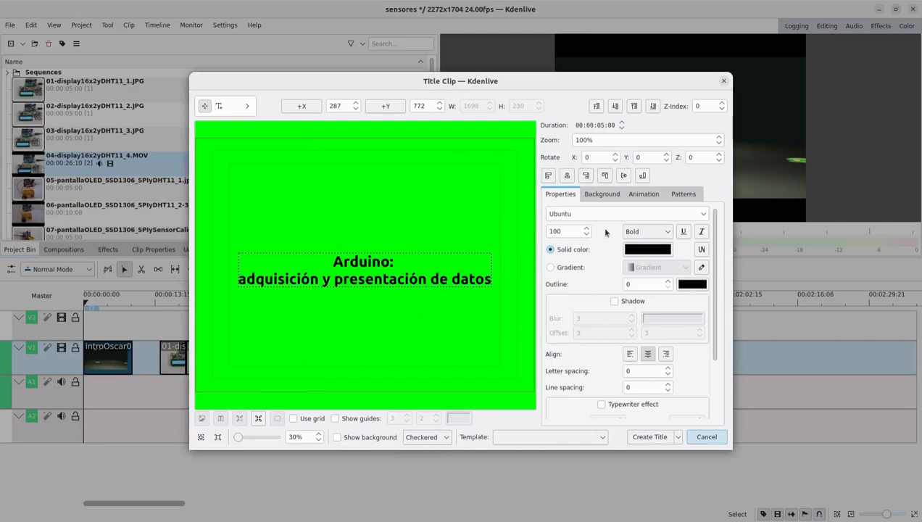
left_click(685, 235)
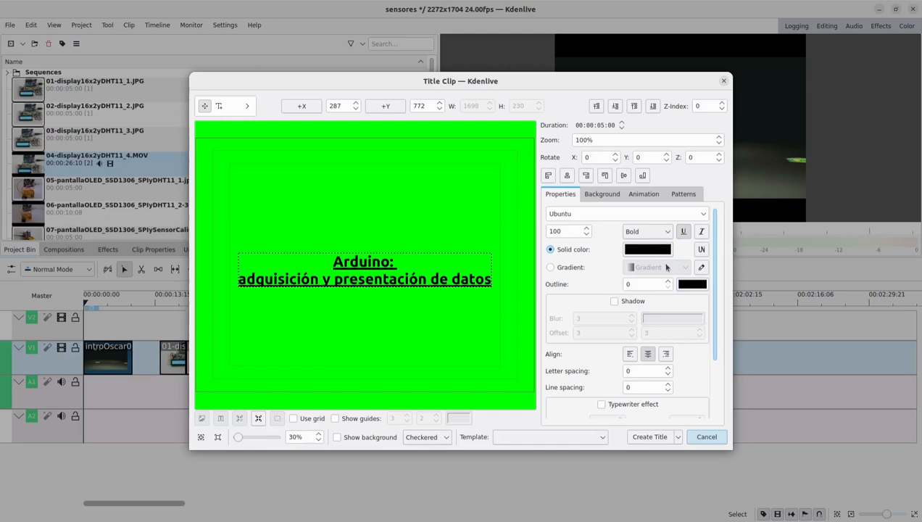
- Keep the title background at full opacity (255) and create the title clip
left_click(610, 196)
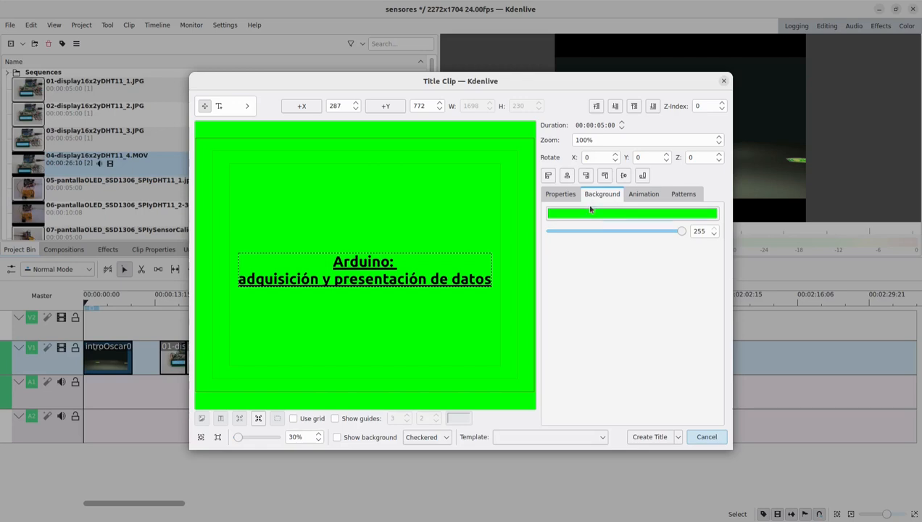
mouse_move(679, 233)
left_mouse_down()
mouse_move(587, 236)
mouse_move(697, 238)
left_mouse_up()
left_click(561, 194)
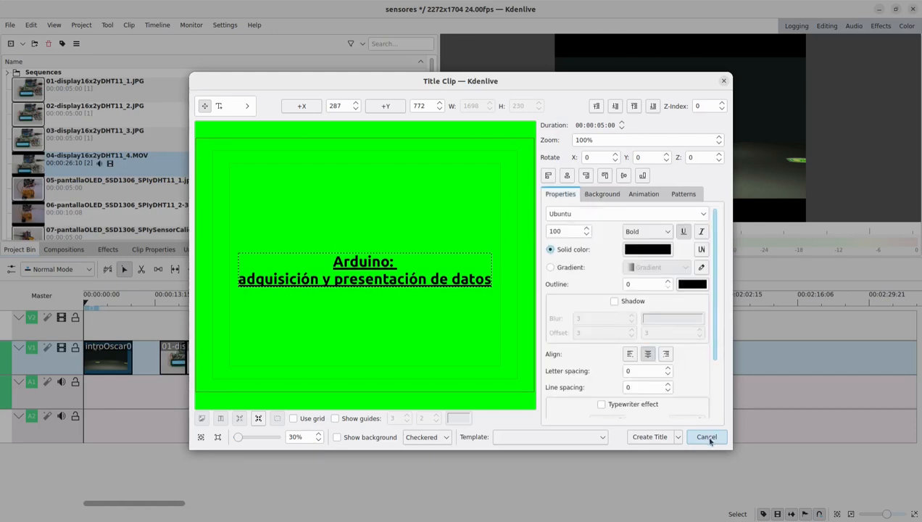
left_click(651, 436)
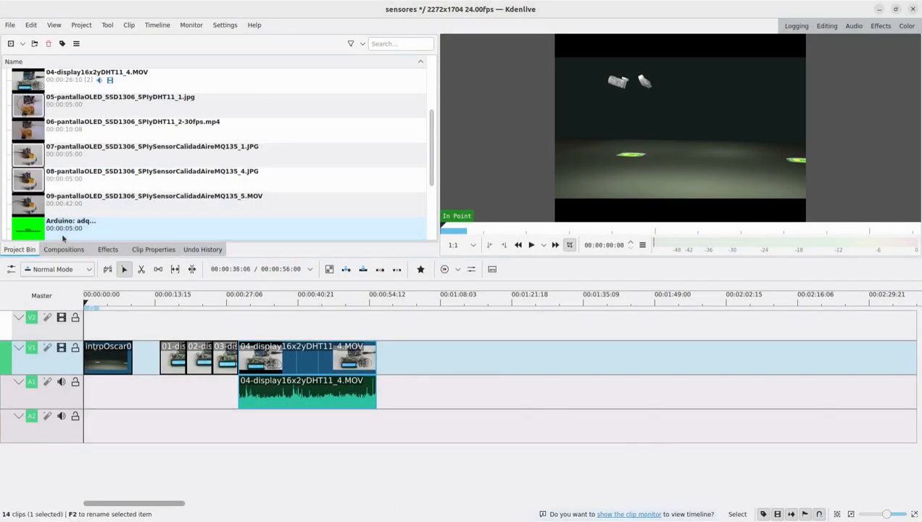
- Place the Arduino title clip right after the intro on V1 and move clips 01 to 04 earlier to close the gaps
left_click_drag(32, 230, 142, 360)
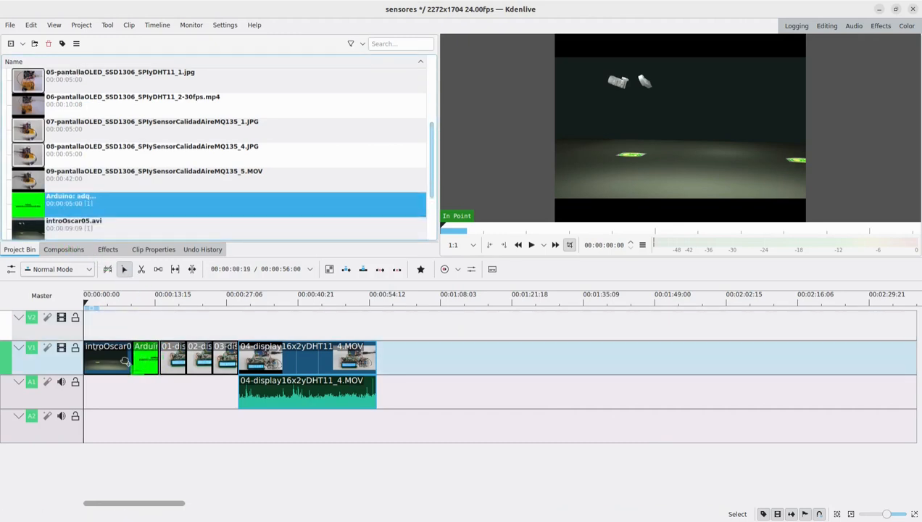
left_click(174, 356)
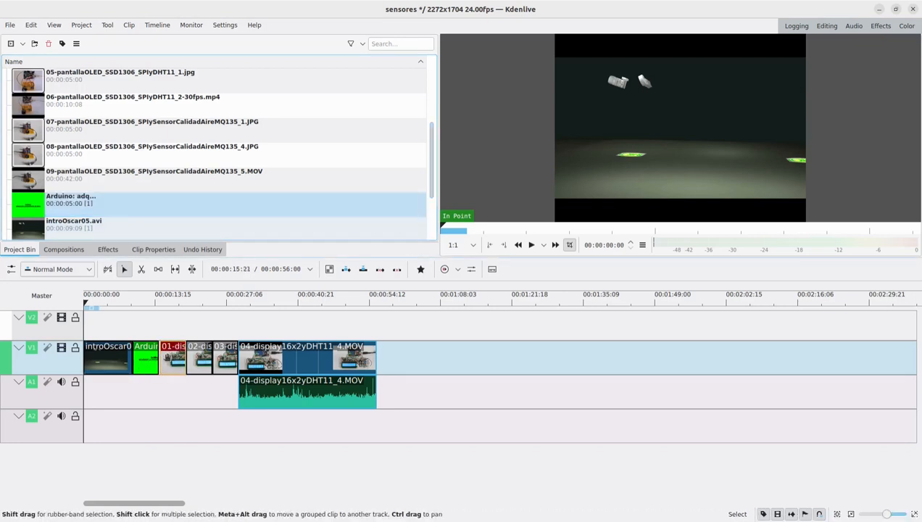
left_click(198, 357)
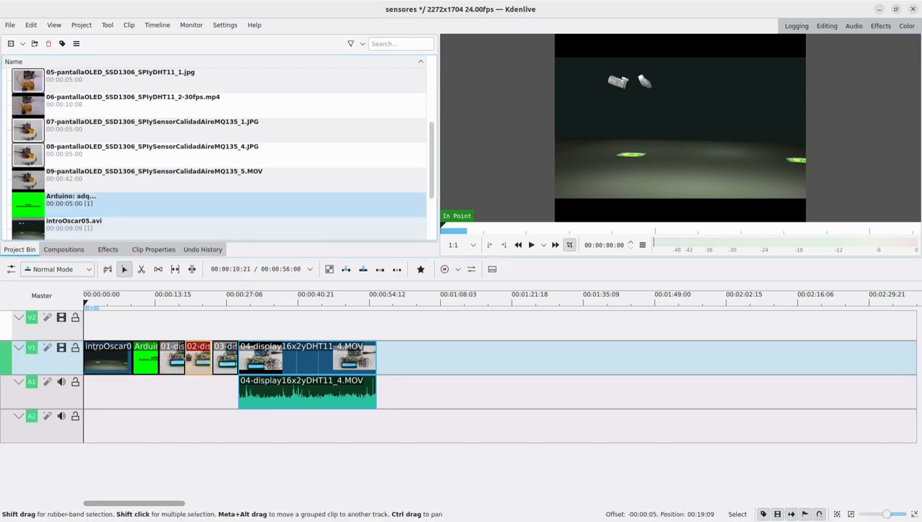
left_click(219, 357)
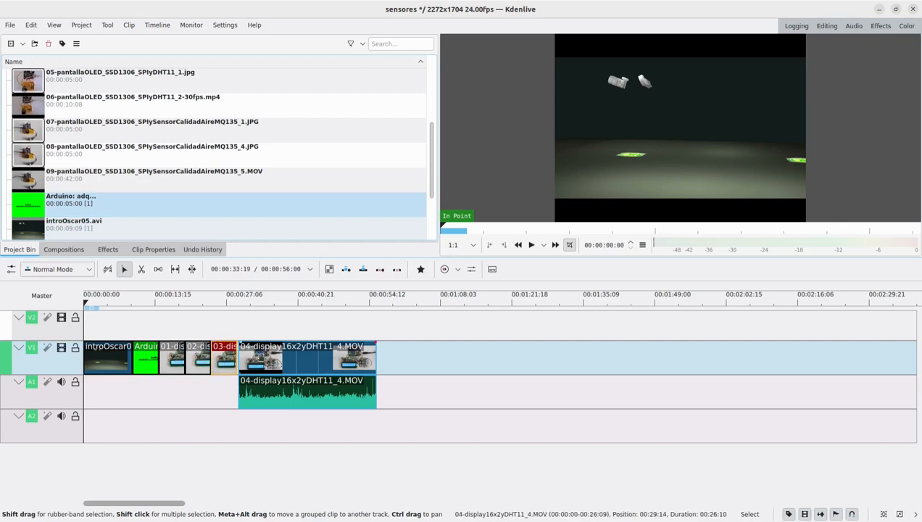
left_click_drag(256, 355, 253, 356)
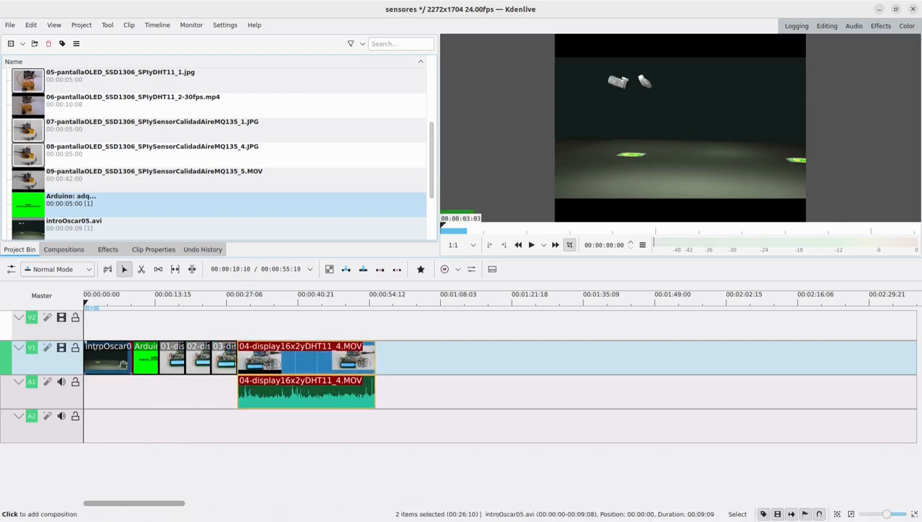
- Play the timeline from about three seconds into the intro to review the intro and the title
left_click(102, 306)
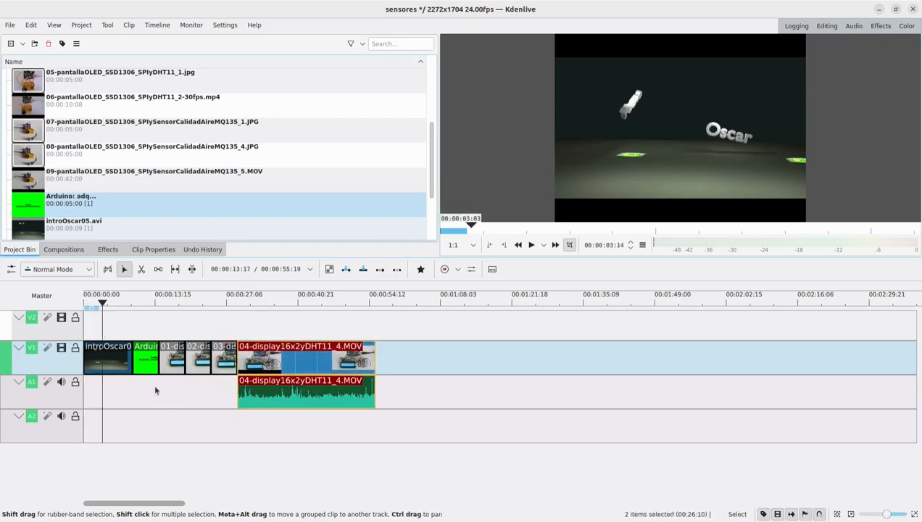
key("space")
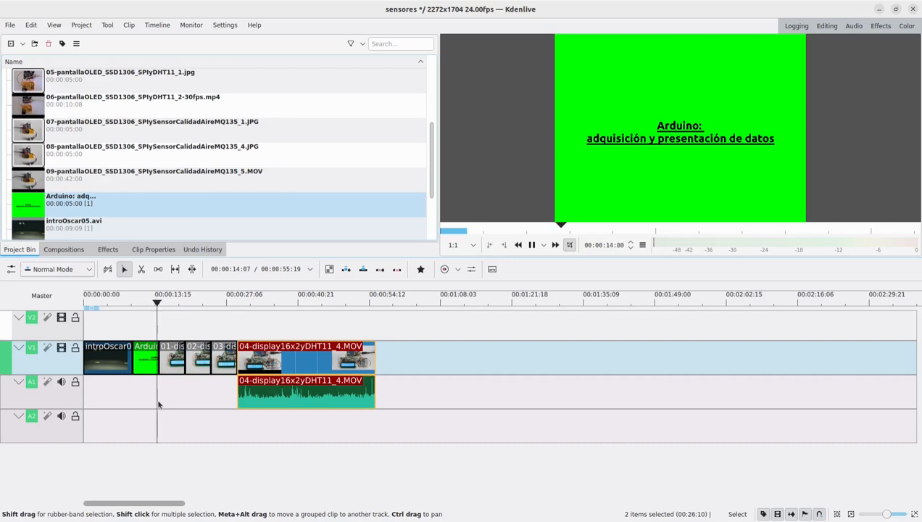
- Stop playback, then add a default fade-out to the intro's end and a default fade-in to the Arduino title's start
key("space")
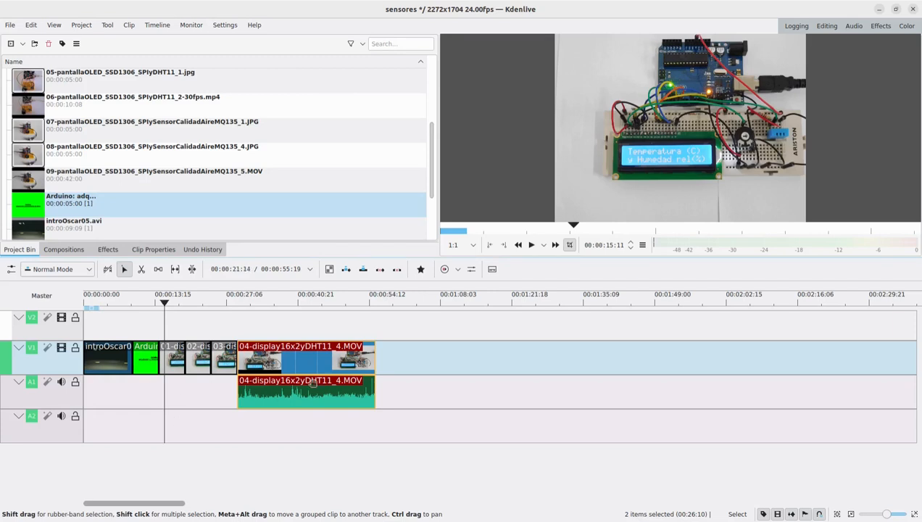
left_click(915, 514)
left_click(915, 514)
left_click(915, 514)
left_click(915, 513)
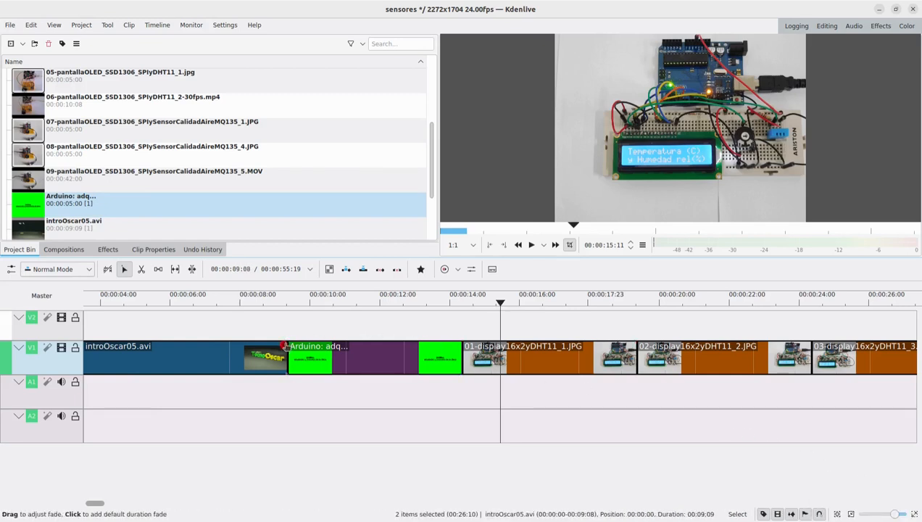
left_click_drag(285, 346, 283, 346)
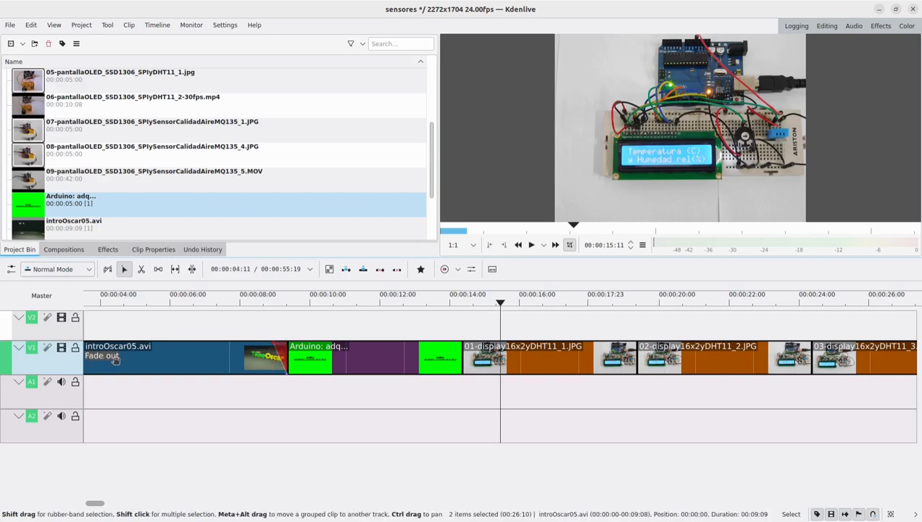
left_click(292, 347)
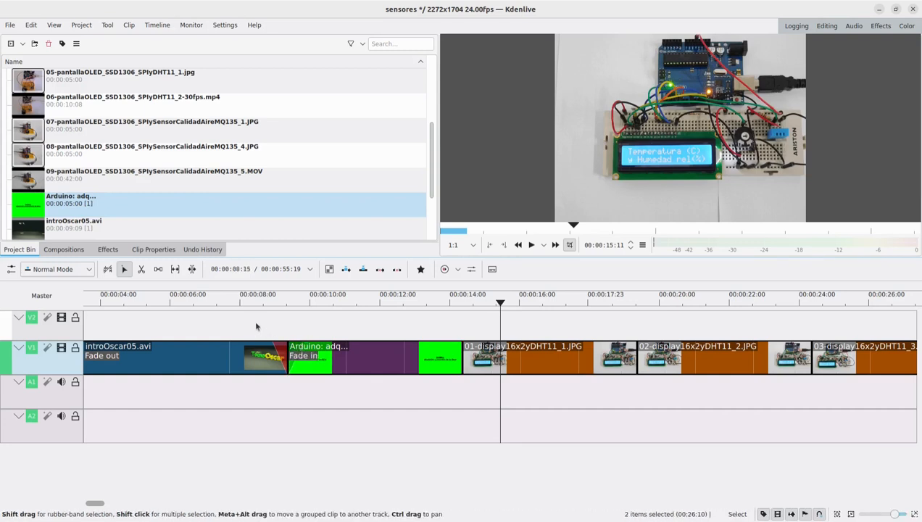
- Play the fade between the intro and the Arduino title from about 00:00:07:16, then remove both fades
left_click(228, 303)
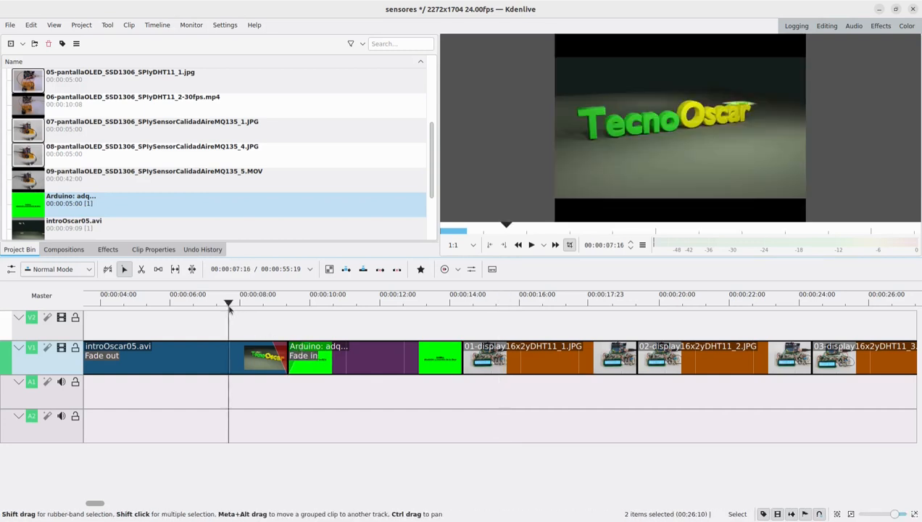
left_click(532, 245)
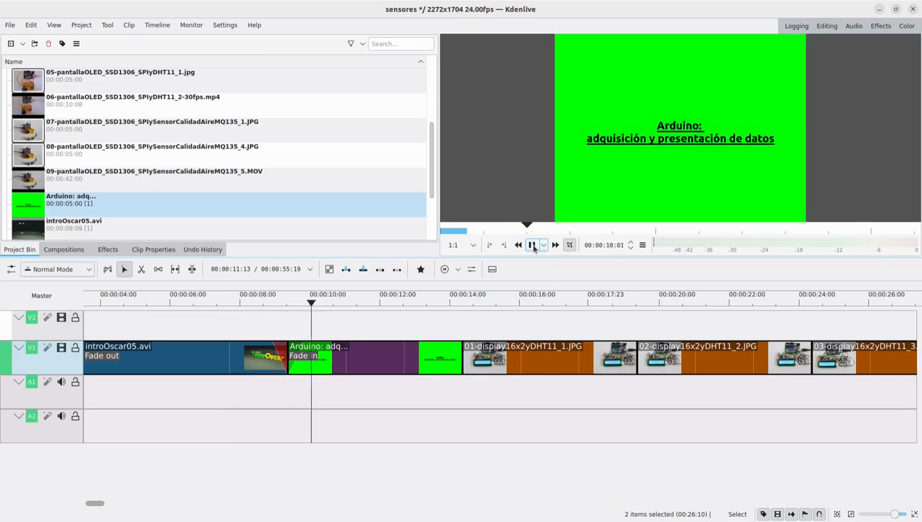
left_click(532, 245)
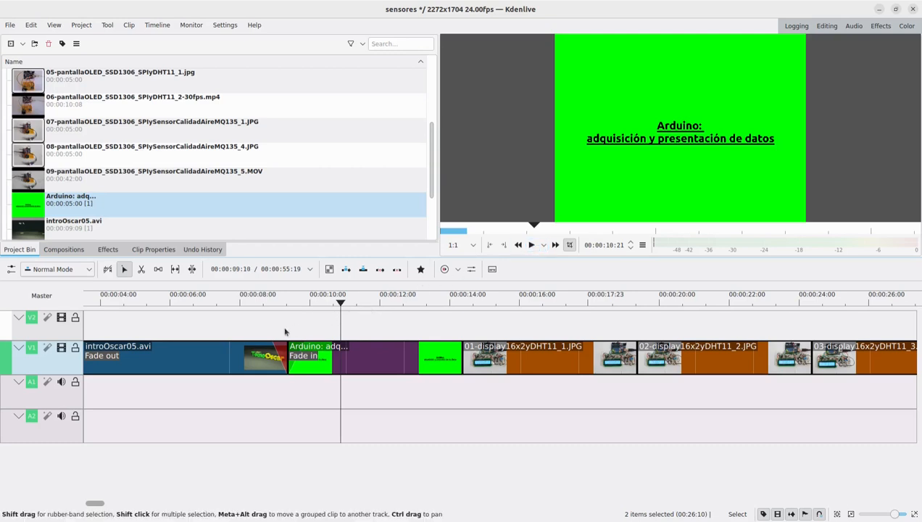
mouse_move(274, 346)
left_mouse_down()
mouse_move(290, 344)
mouse_move(270, 345)
left_mouse_up()
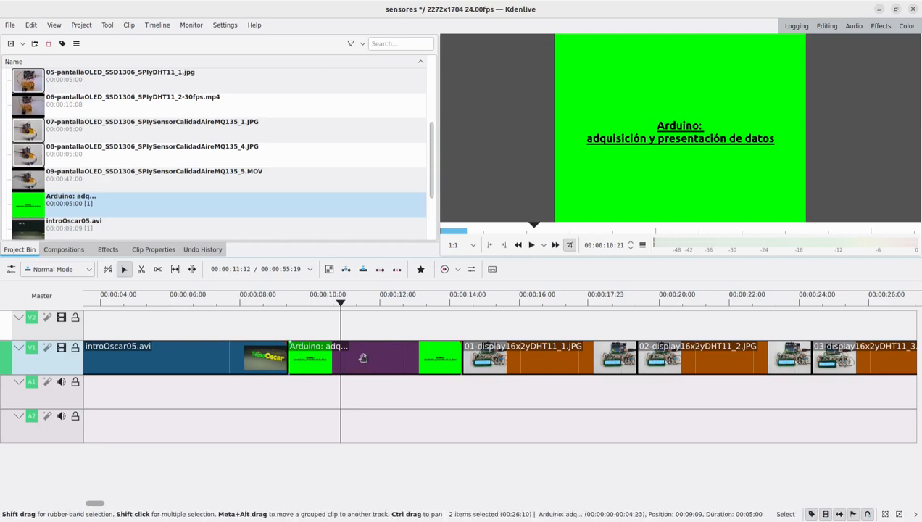
- Move the Arduino title to V2 so it overlaps the intro's end, and shift clip 01 earlier under the title's end
left_click_drag(363, 357, 353, 333)
left_click(474, 349)
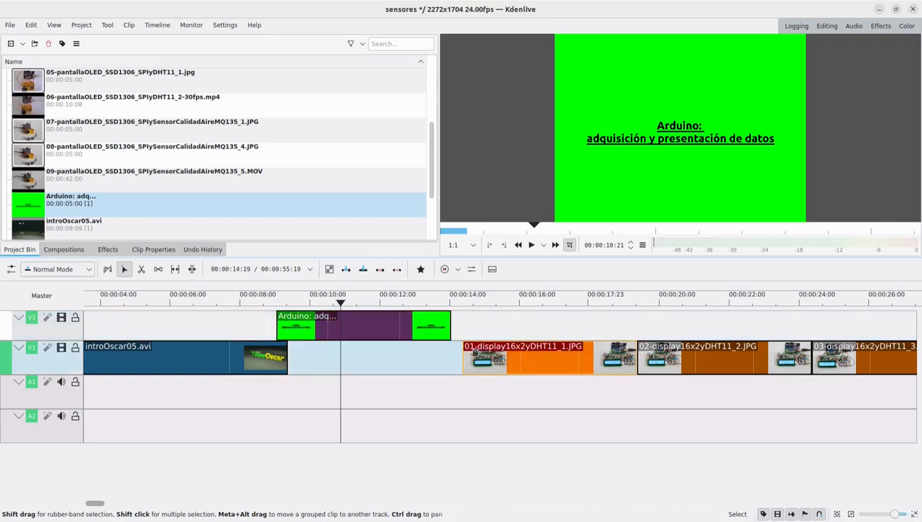
left_click_drag(475, 350, 456, 349)
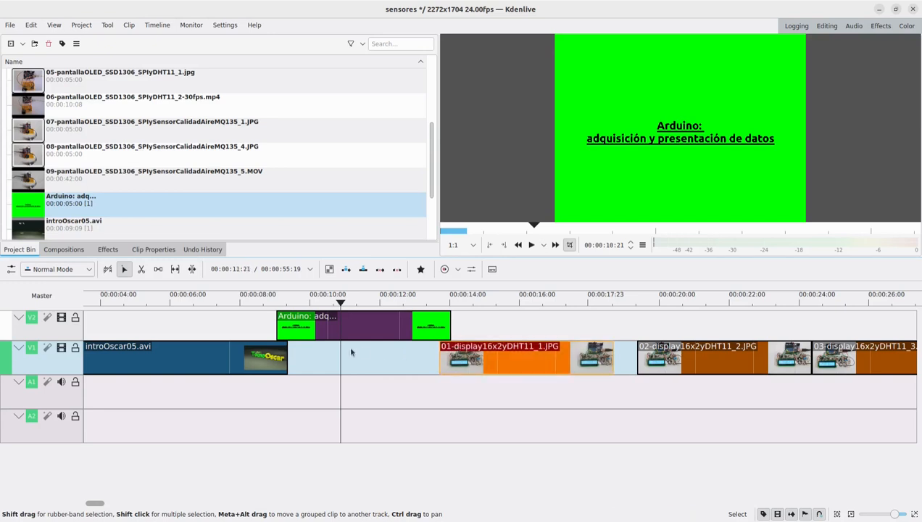
- Add a Wipe composition at both ends of the Arduino title and play the timeline across the two transitions
left_click(279, 338)
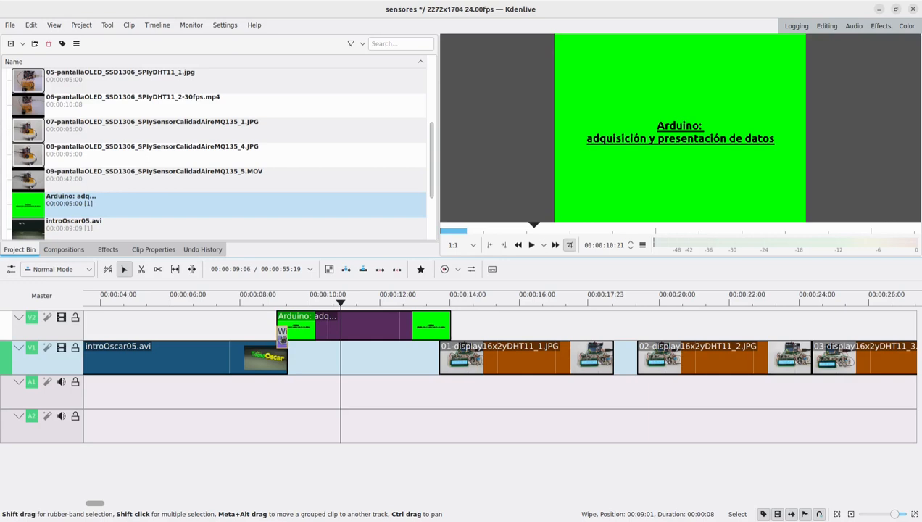
left_click(445, 339)
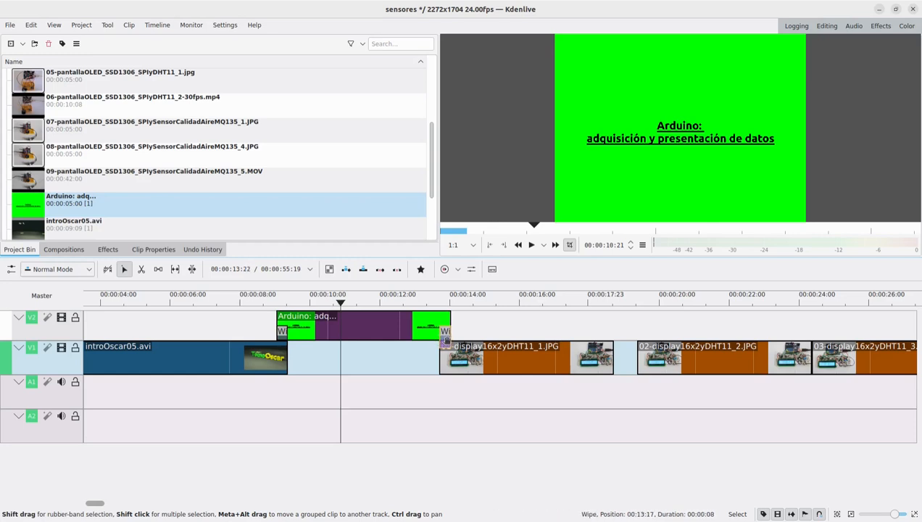
left_click(254, 304)
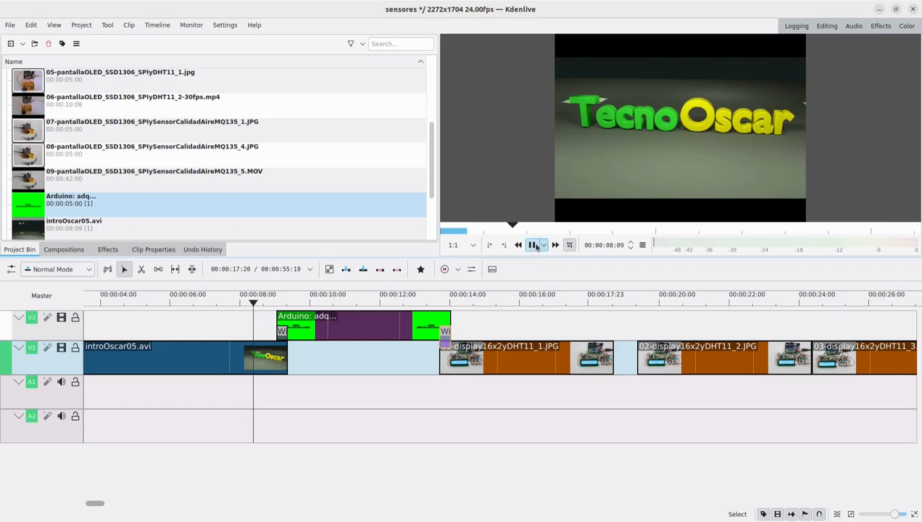
left_click(533, 245)
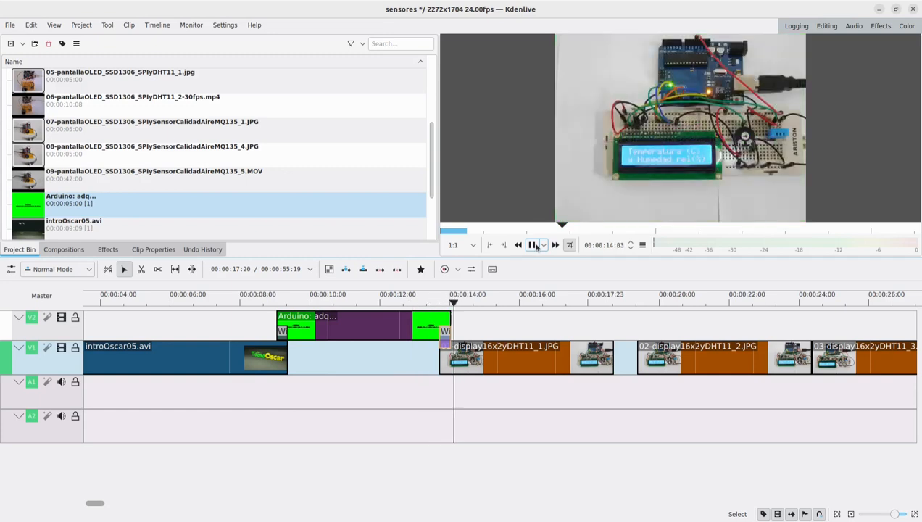
left_click(536, 245)
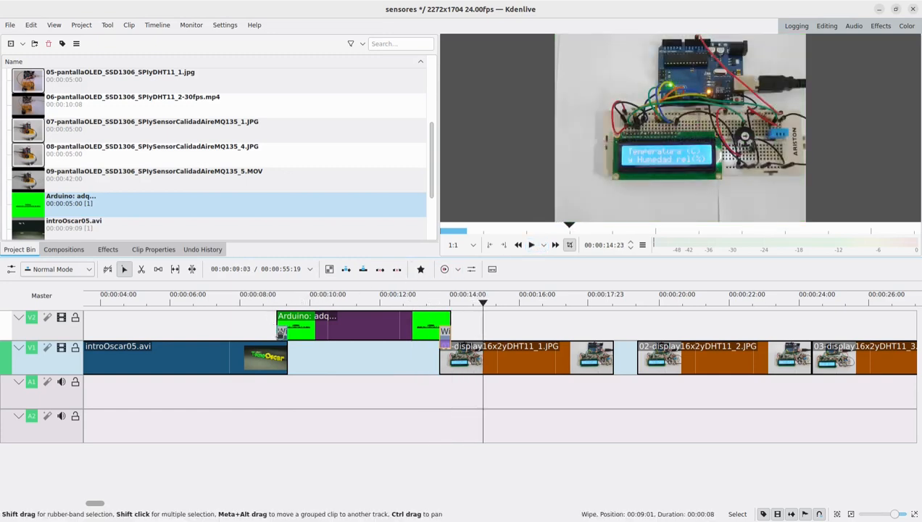
- Select the wipe between the intro and the title and show the Effect/Composition Stack
left_click(281, 332)
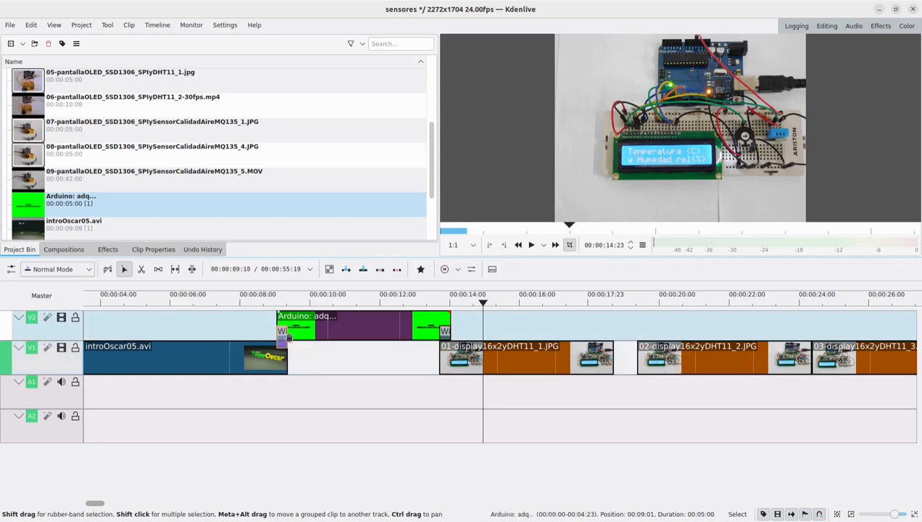
left_click(55, 26)
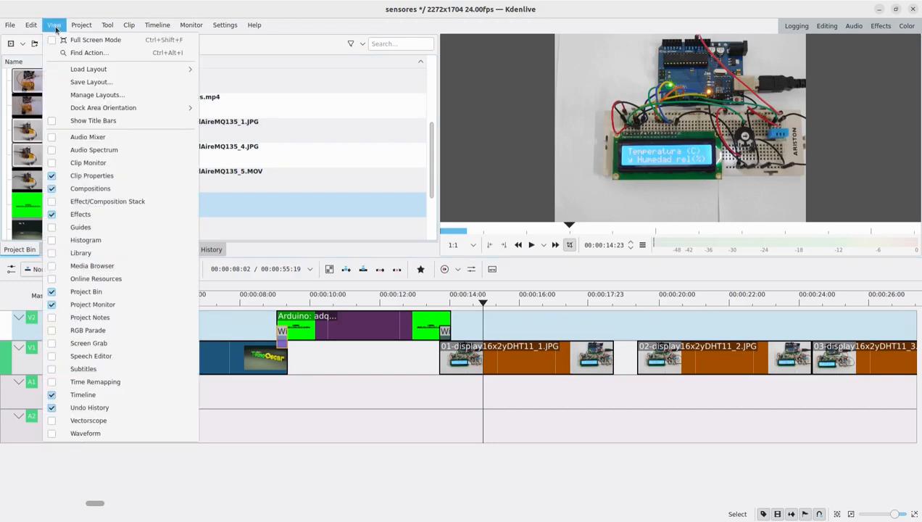
left_click(52, 203)
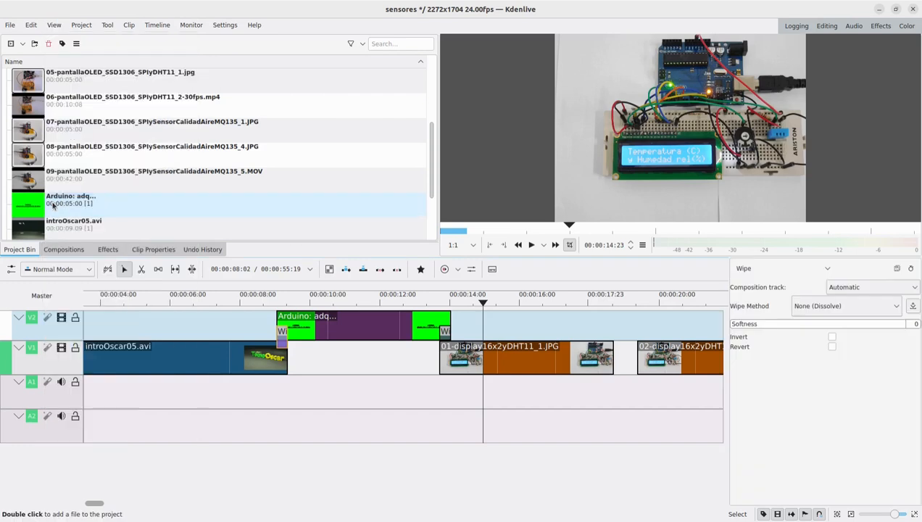
- Set the wipe method of the intro-to-title transition to Radial Bars and preview it from just before the overlap
left_click(859, 305)
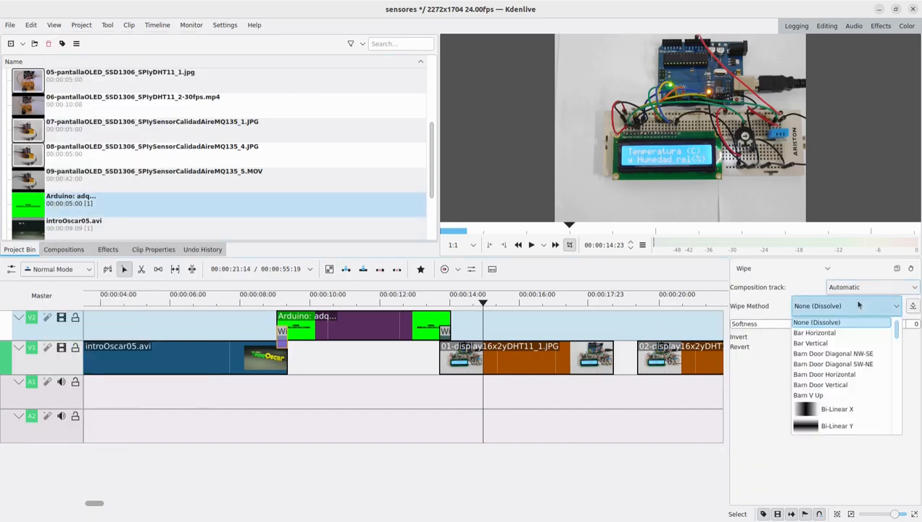
scroll(861, 326, "down", 5)
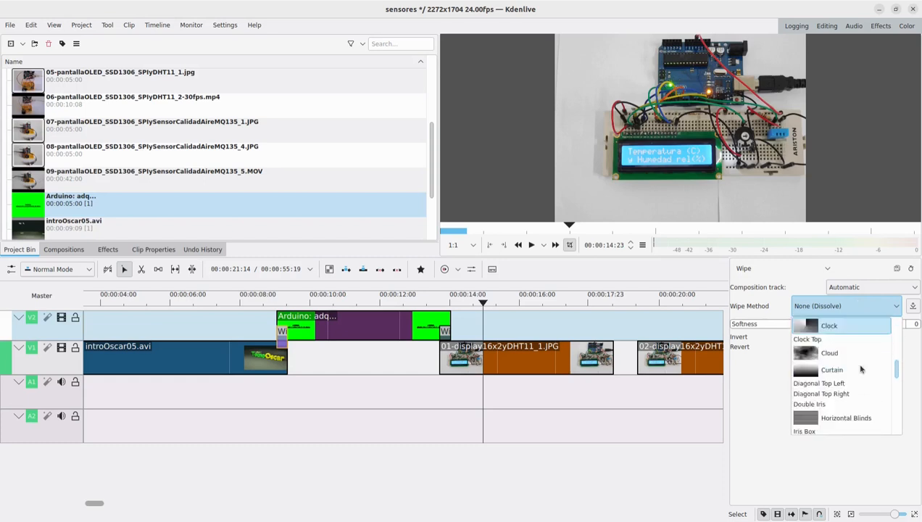
scroll(861, 370, "down", 6)
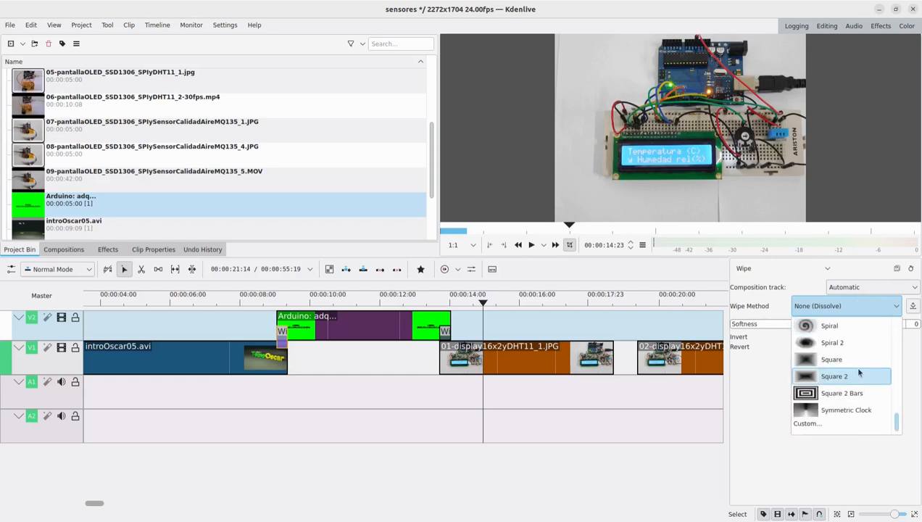
scroll(852, 366, "up", 5)
scroll(858, 372, "down", 3)
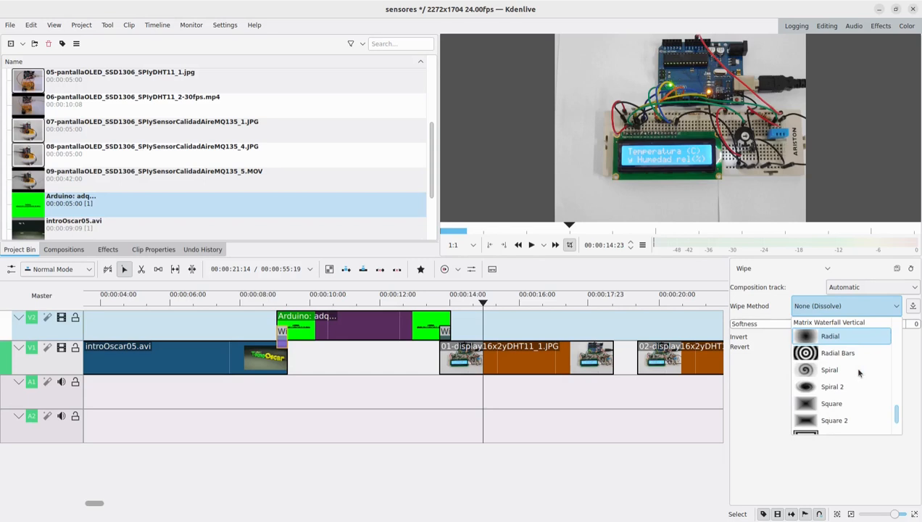
left_click(811, 355)
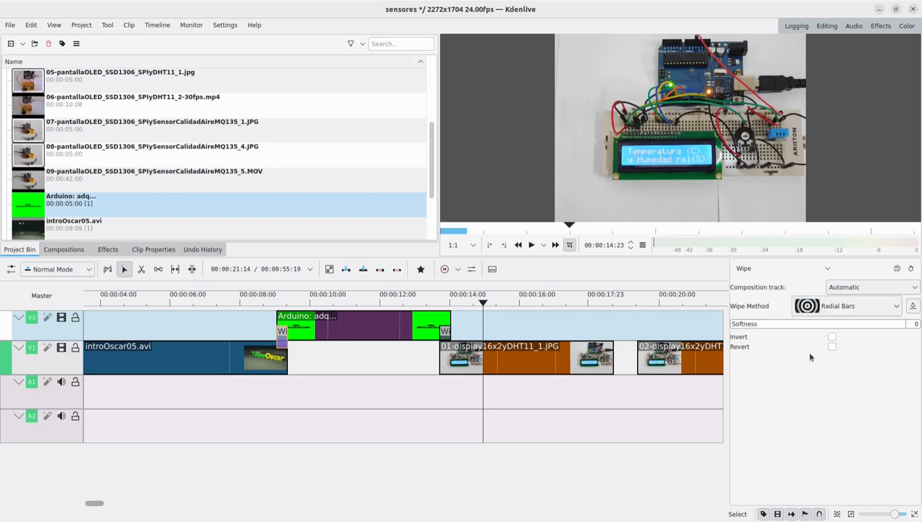
left_click(259, 305)
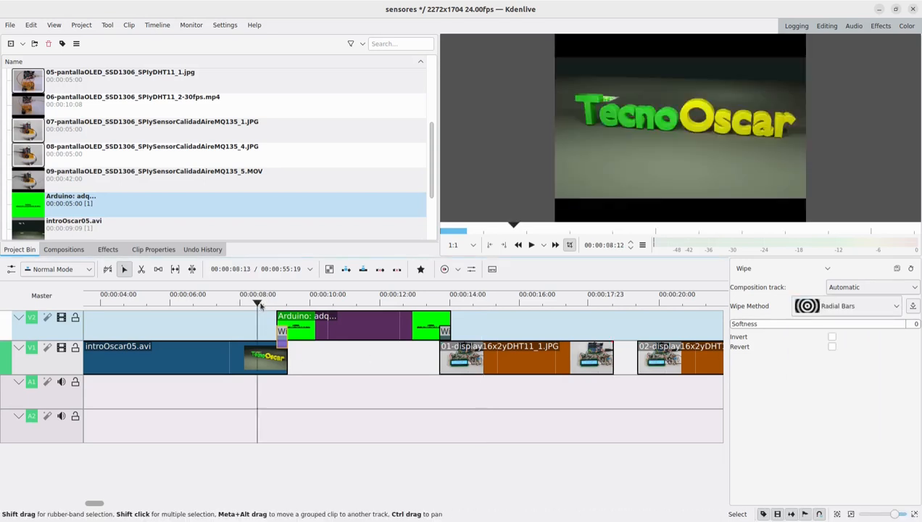
left_click(529, 247)
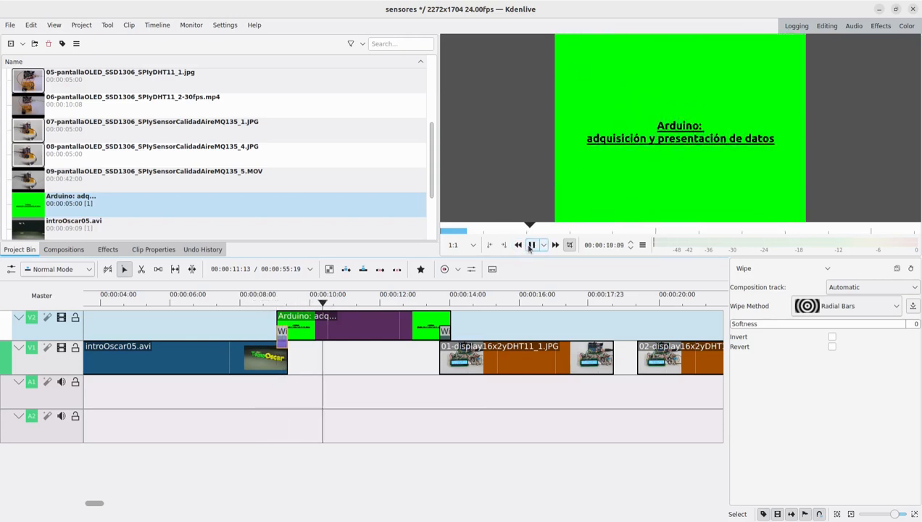
left_click(530, 245)
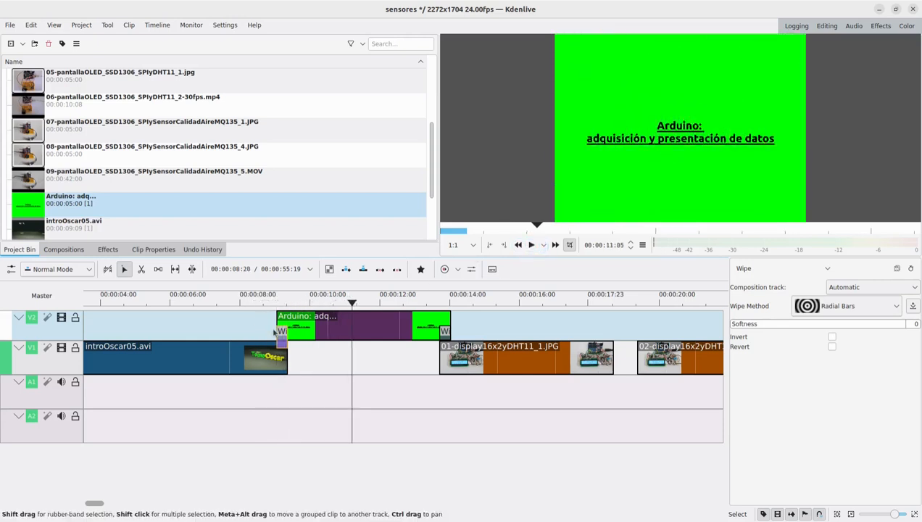
- Change the intro-to-title wipe method to Symmetric Clock and play back the transition
left_click(850, 307)
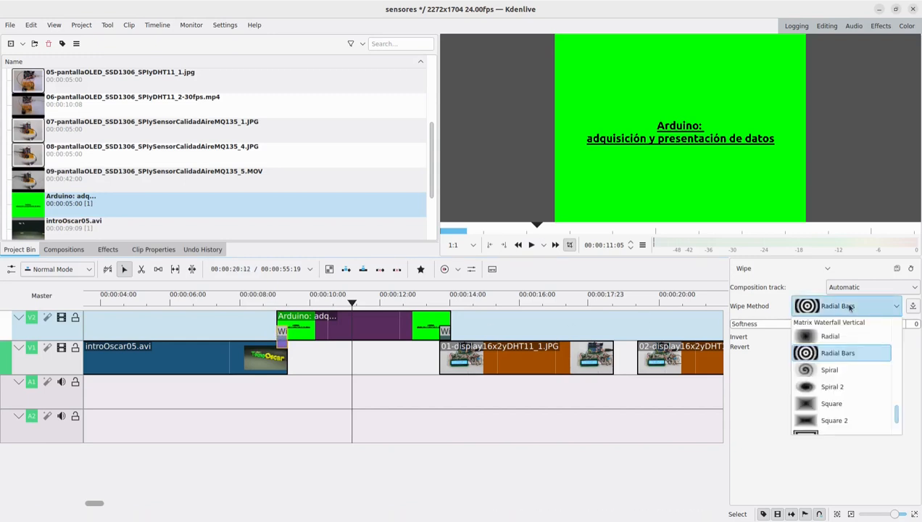
scroll(858, 386, "down", 1)
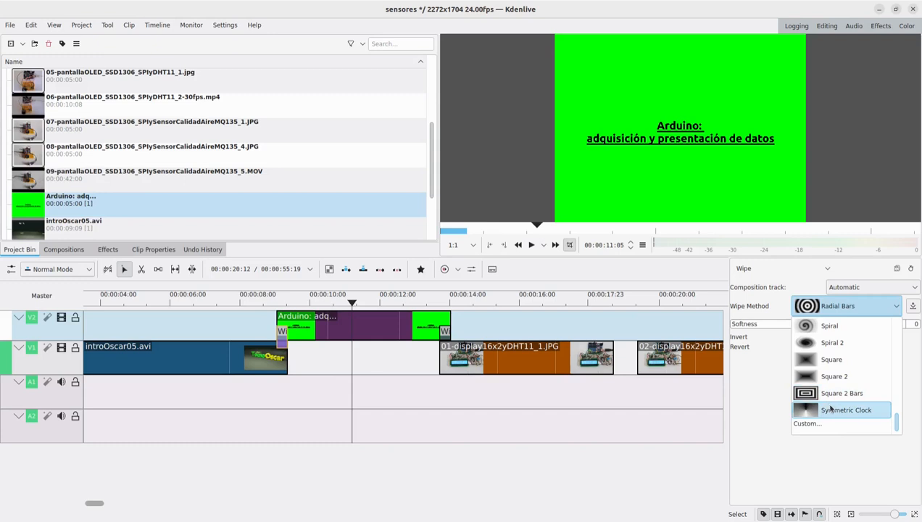
left_click(831, 410)
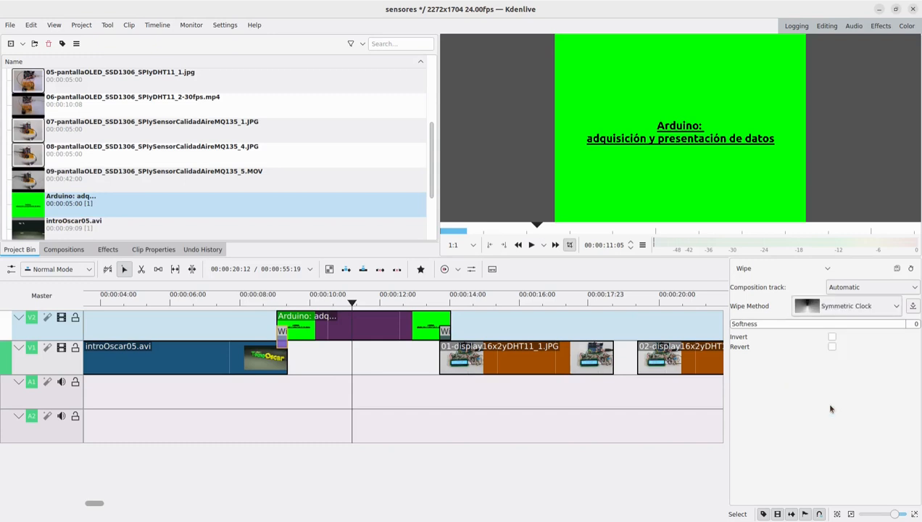
left_click(254, 304)
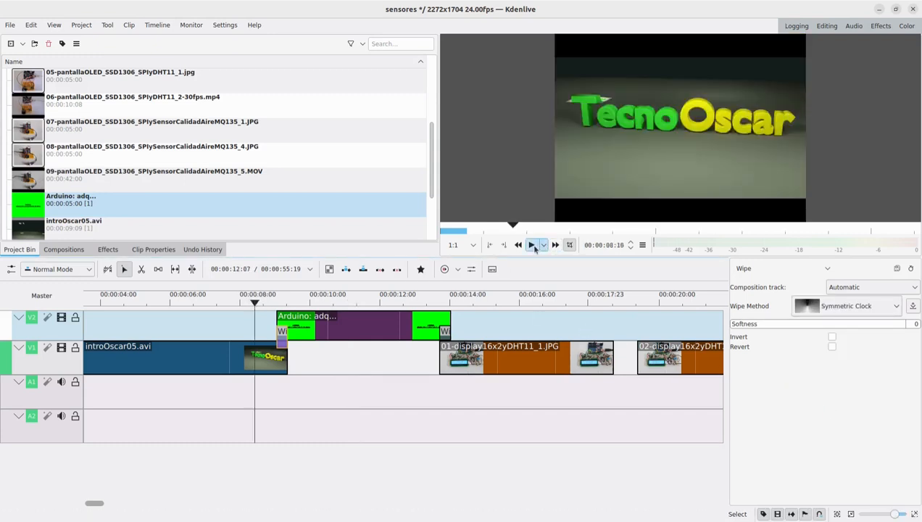
left_click(532, 245)
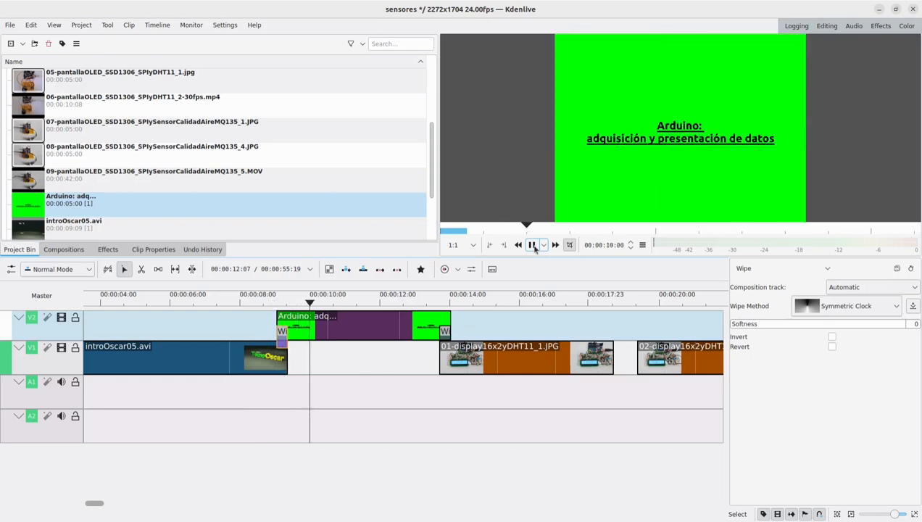
left_click(533, 245)
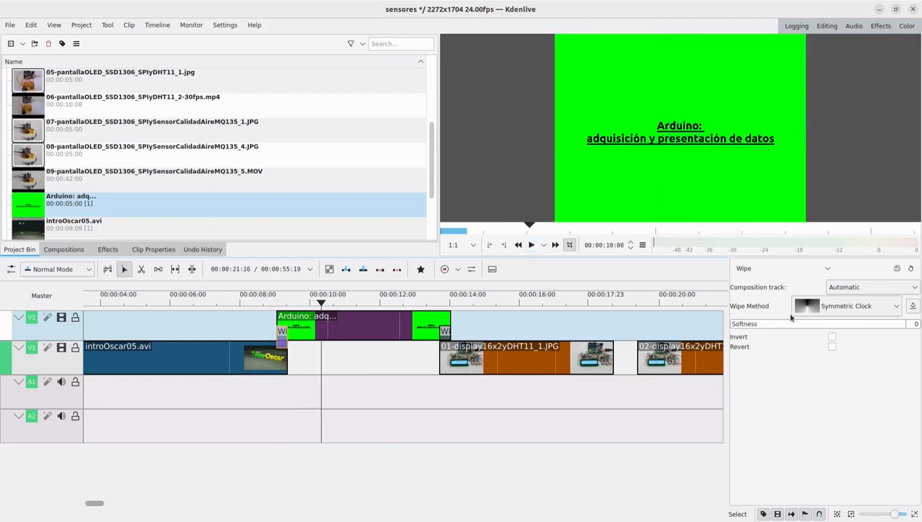
- Set the intro-to-title wipe method back to None (Dissolve) and replay the transition
left_click(852, 308)
scroll(864, 351, "up", 15)
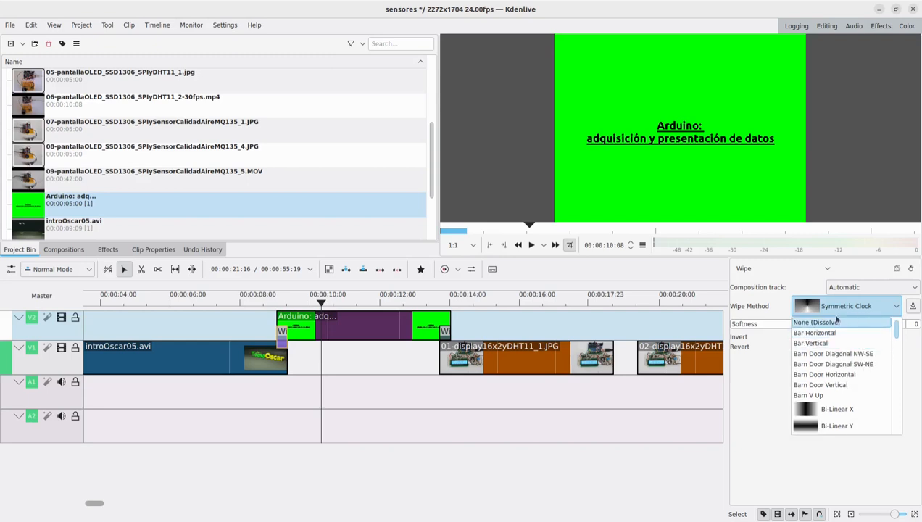
left_click(818, 323)
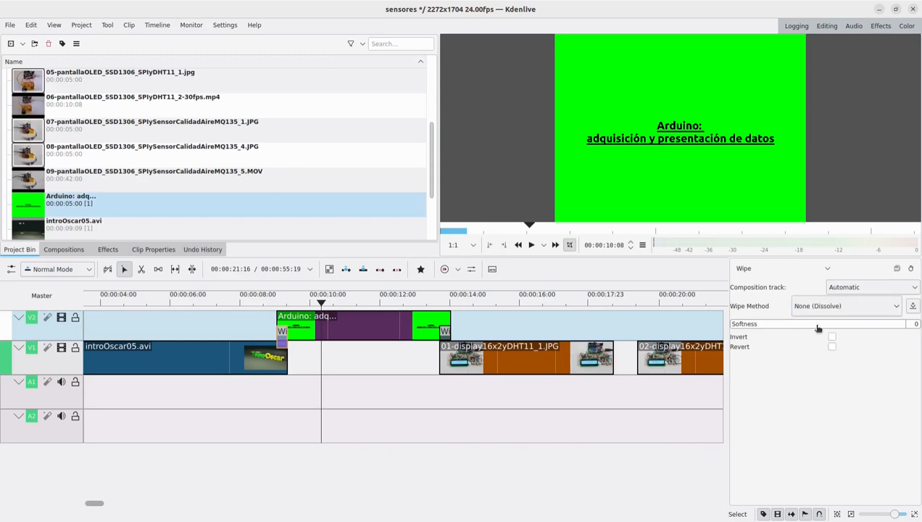
left_click(266, 299)
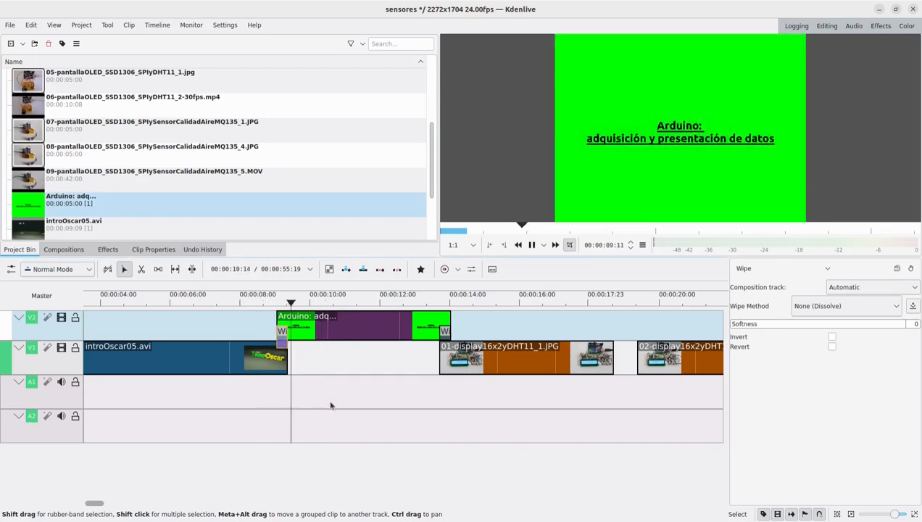
- Stop the playback of the intro-to-title transition
key("space")
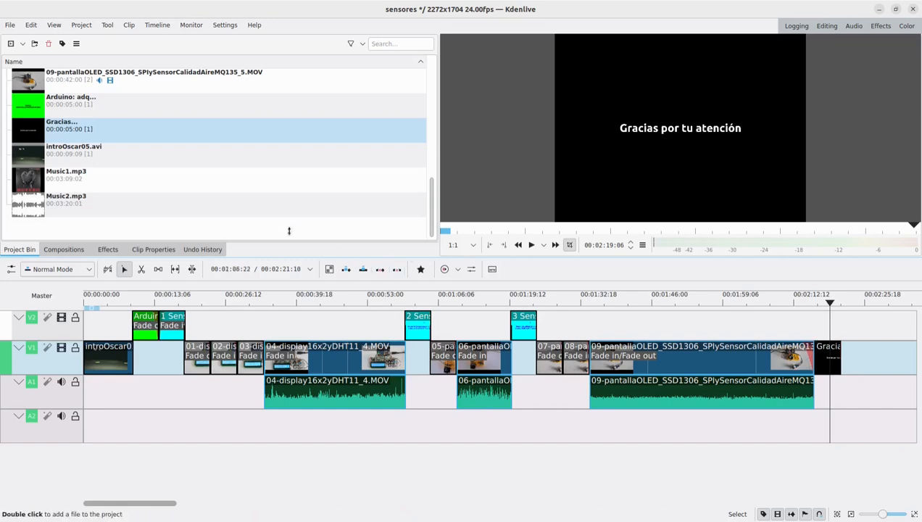
- Start a new title clip with a fully opaque black background at opacity 255
left_click(22, 44)
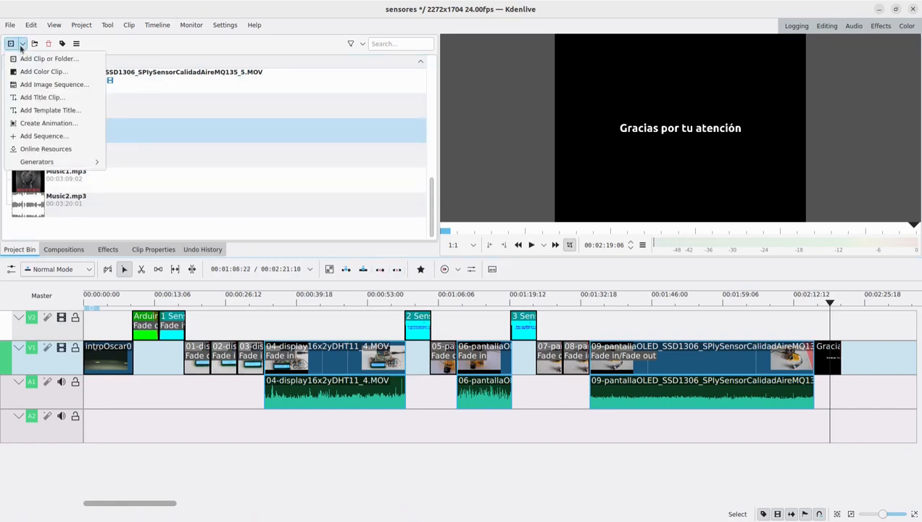
left_click(46, 97)
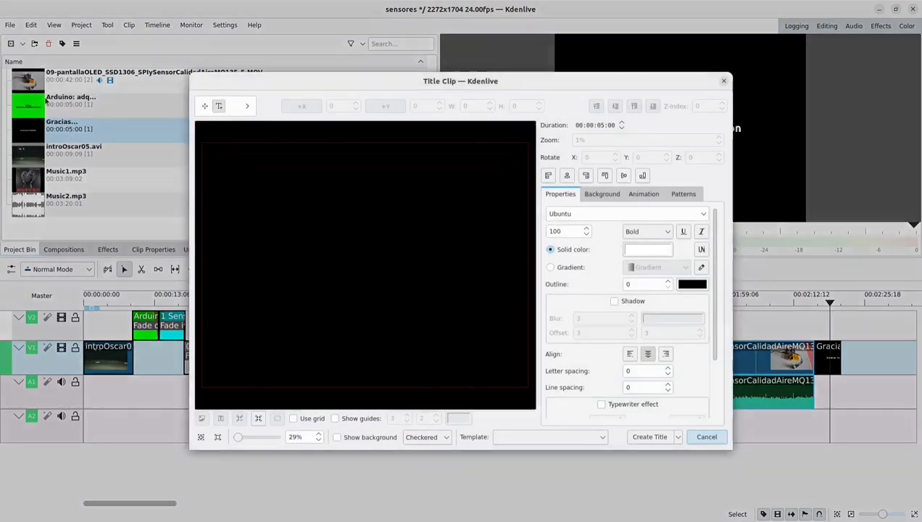
left_click(599, 195)
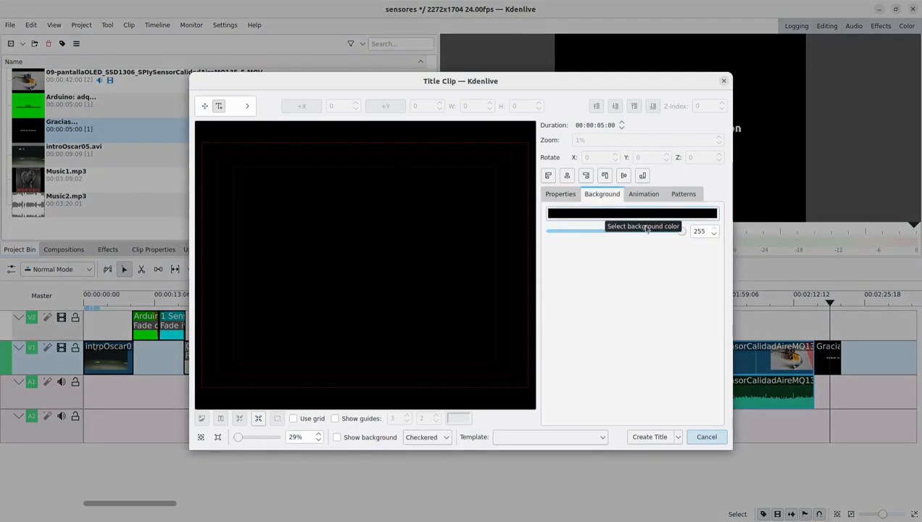
mouse_move(676, 231)
left_mouse_down()
mouse_move(643, 233)
mouse_move(686, 232)
left_mouse_up()
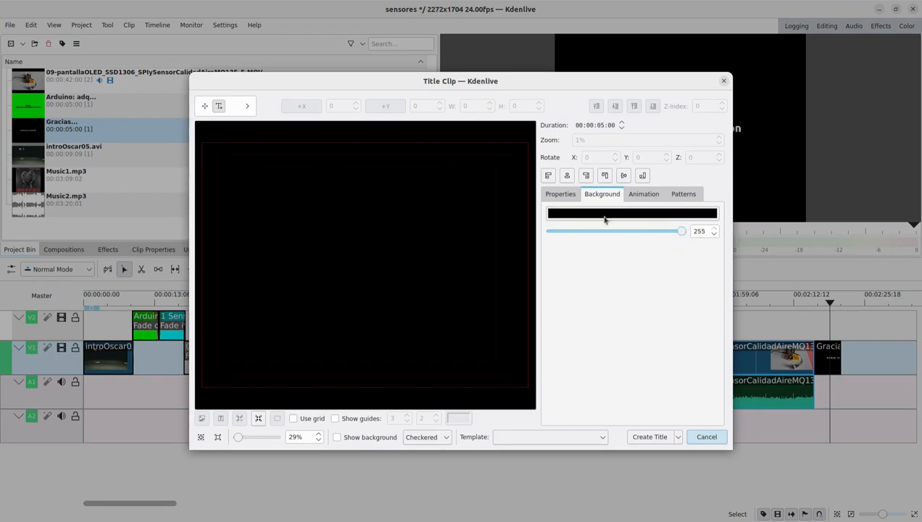
- Add a text item to the title reading "Arduino:" with "adquisición y presentación de datos" on the second line
left_click(562, 194)
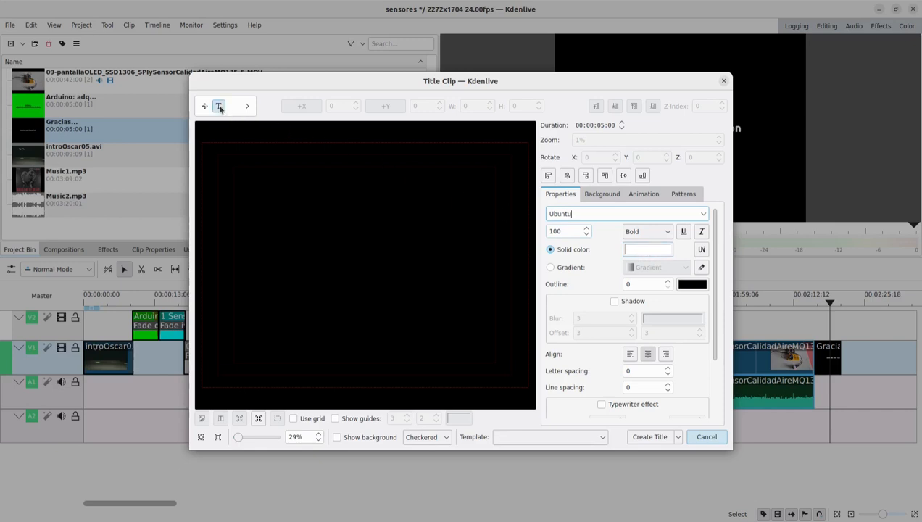
left_click(281, 196)
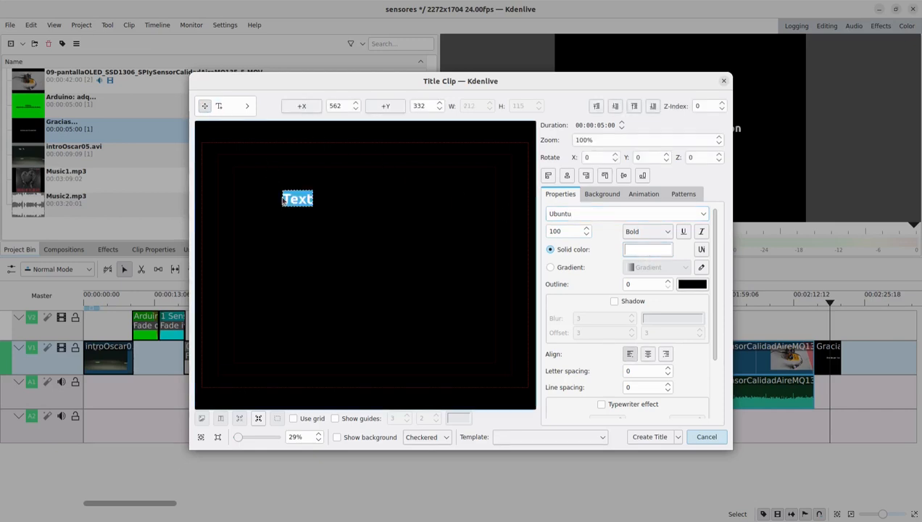
type("Ardui")
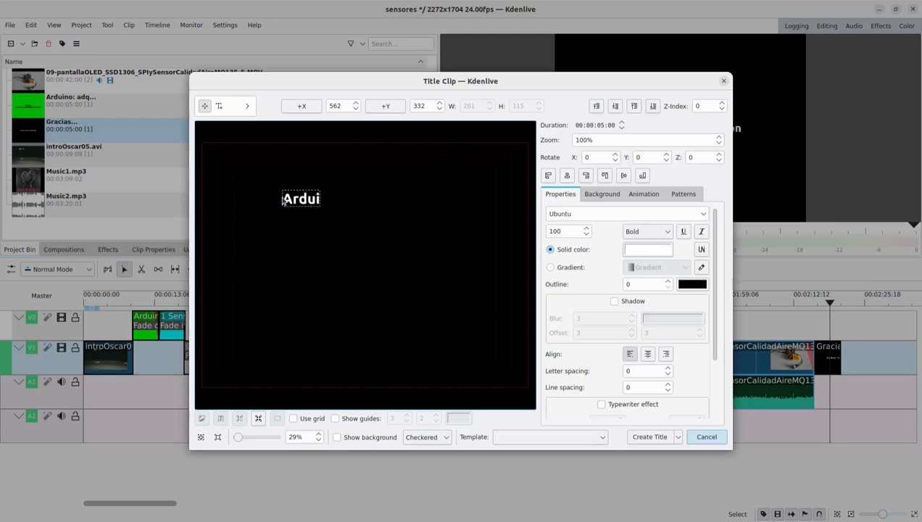
type("no:")
key("Return")
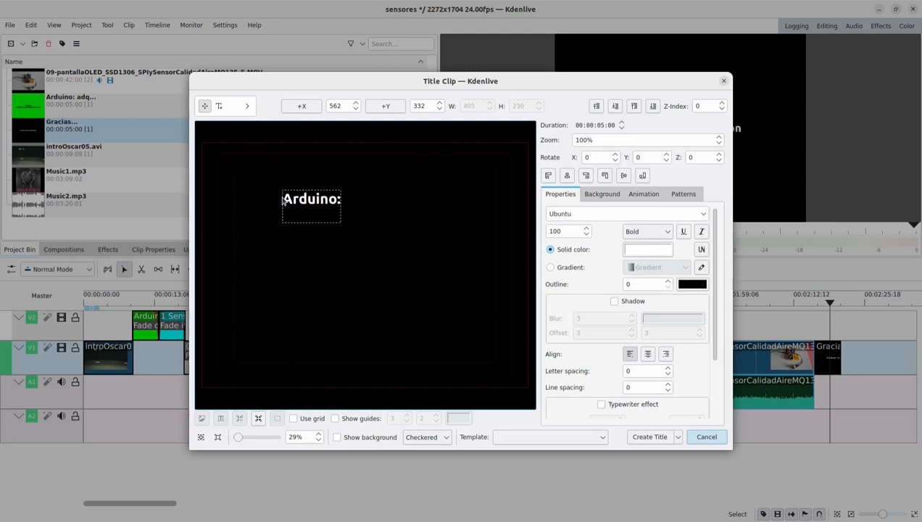
type("adquisición")
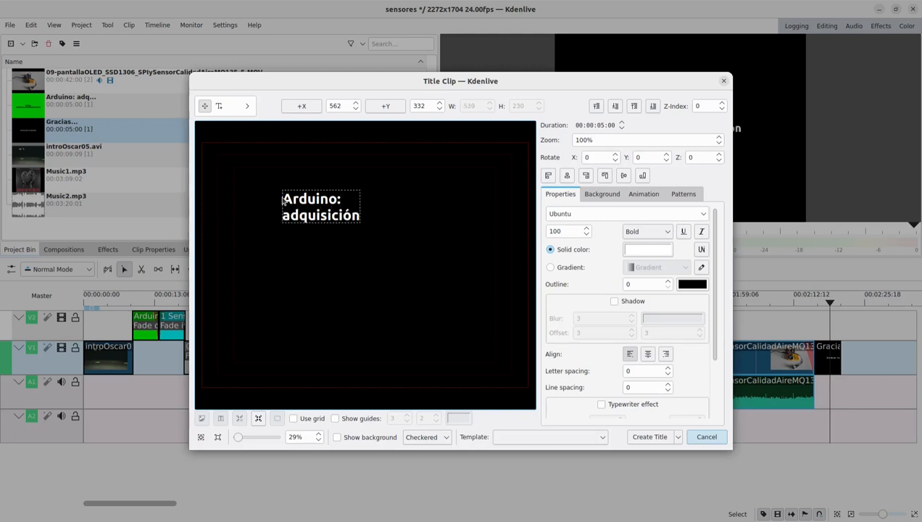
type(" y presen")
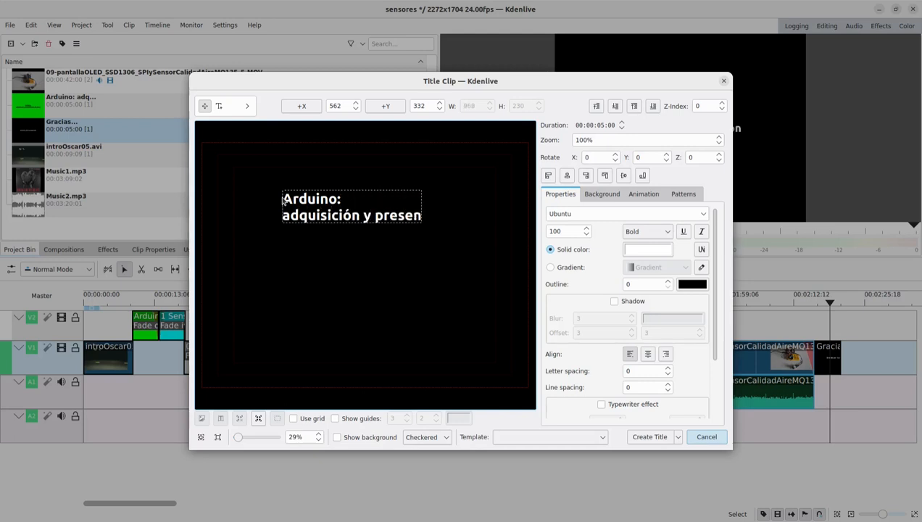
type("tación d")
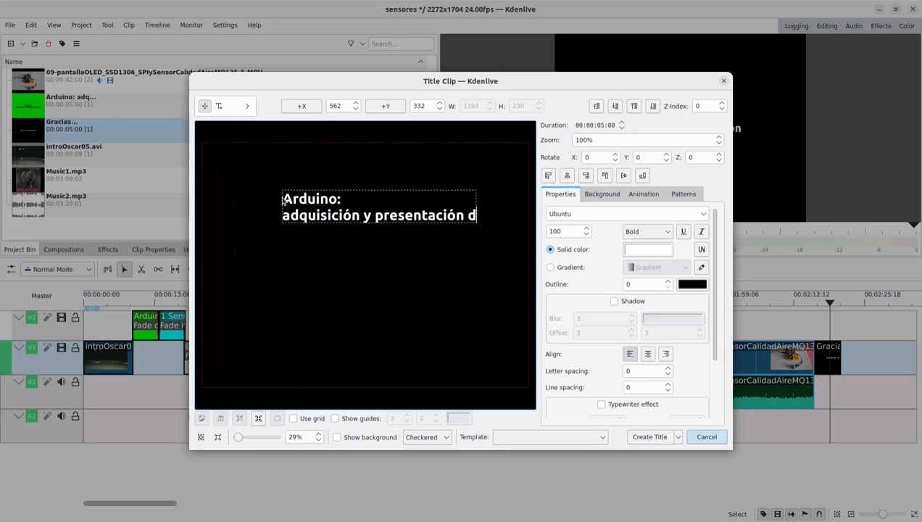
type("e datos")
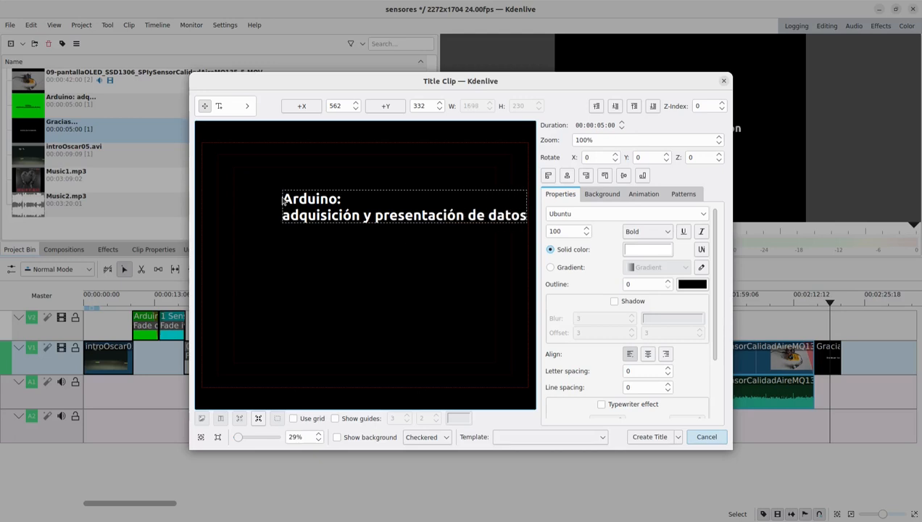
- Extend the title text with "@ Mayo 2024" and the author's full name, each preceded by a blank line
key("Return")
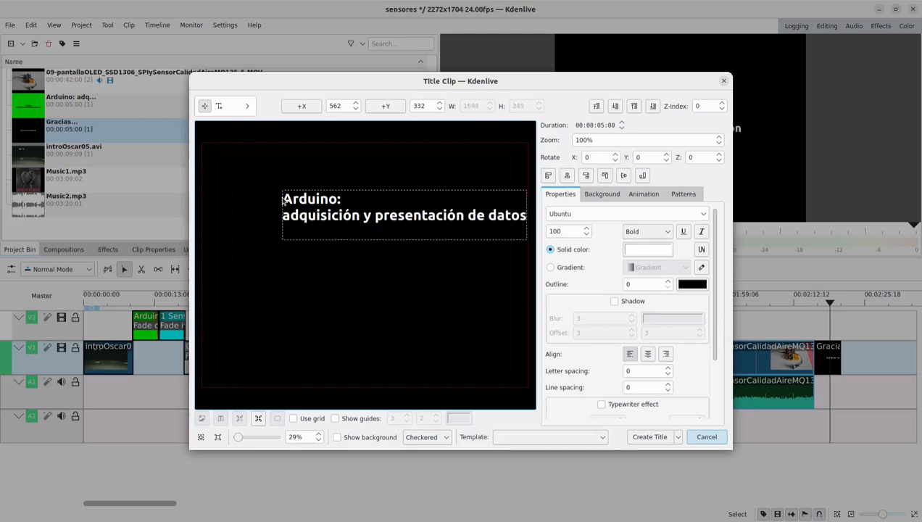
key("Return")
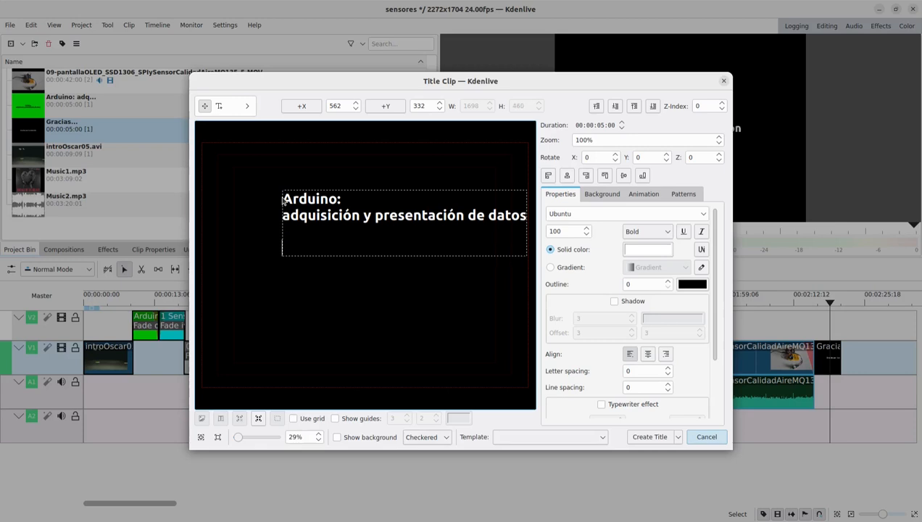
type("@ Mayo")
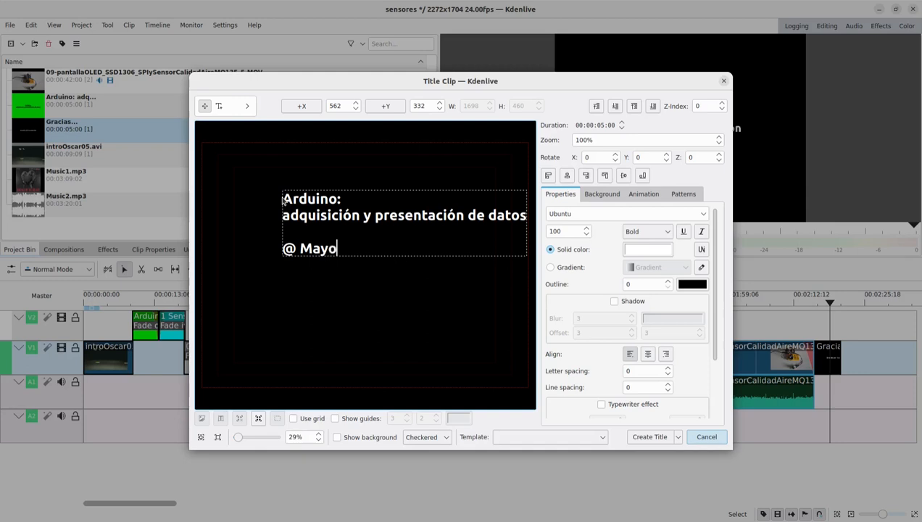
type(" 2024")
key("Return")
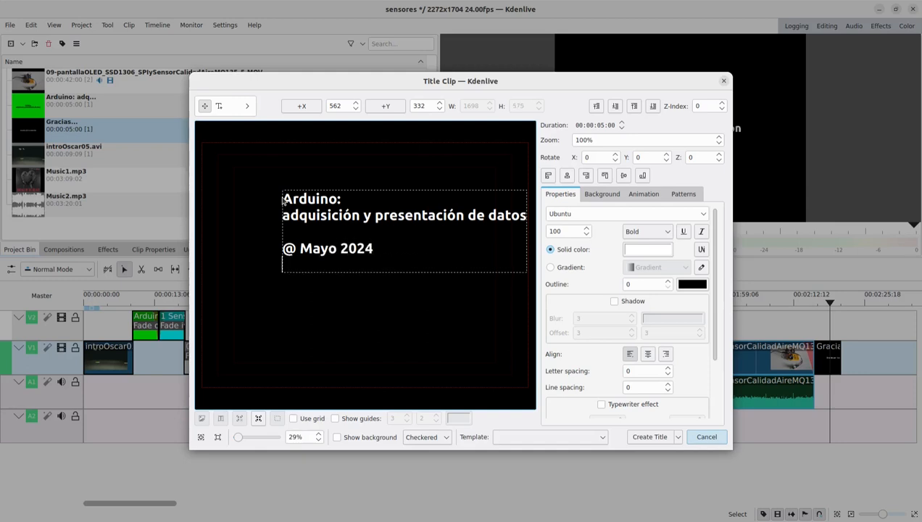
key("Return")
type("Oscar ")
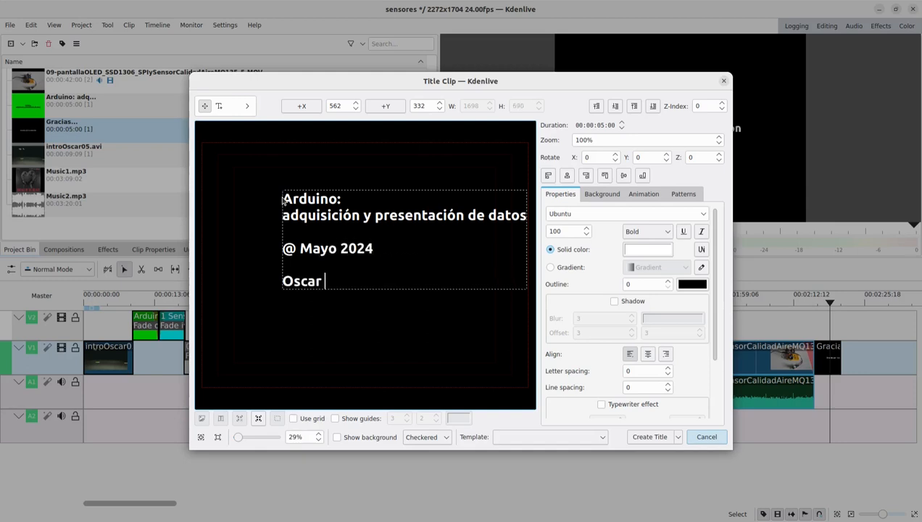
type("Robledo")
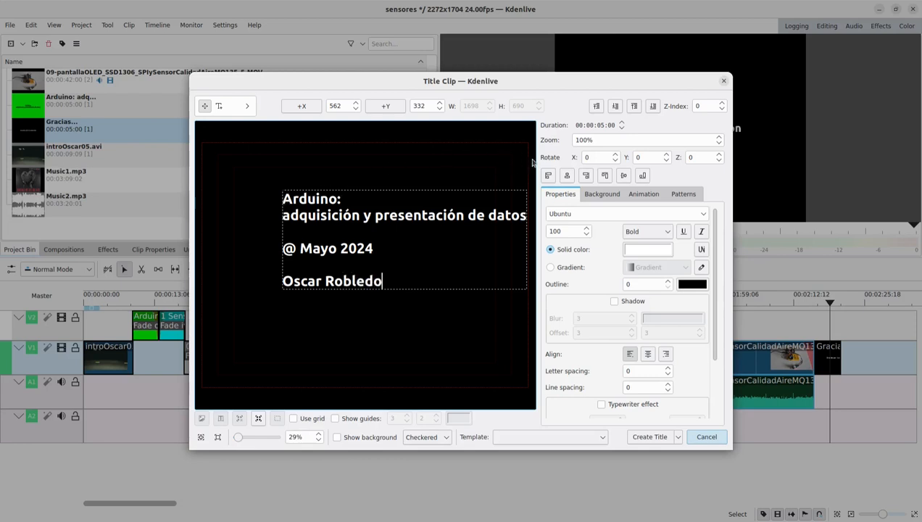
- Center the credits text block horizontally and vertically in the frame and center-align its lines
left_click(566, 176)
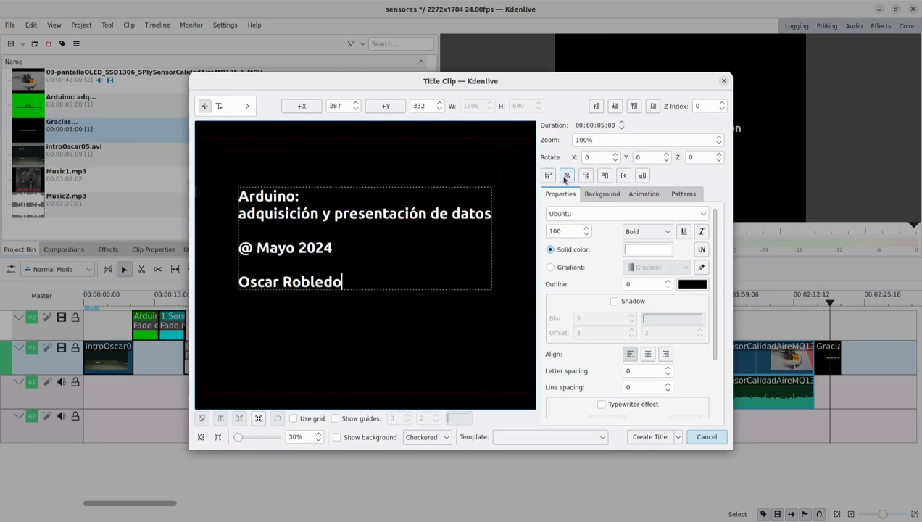
left_click(622, 177)
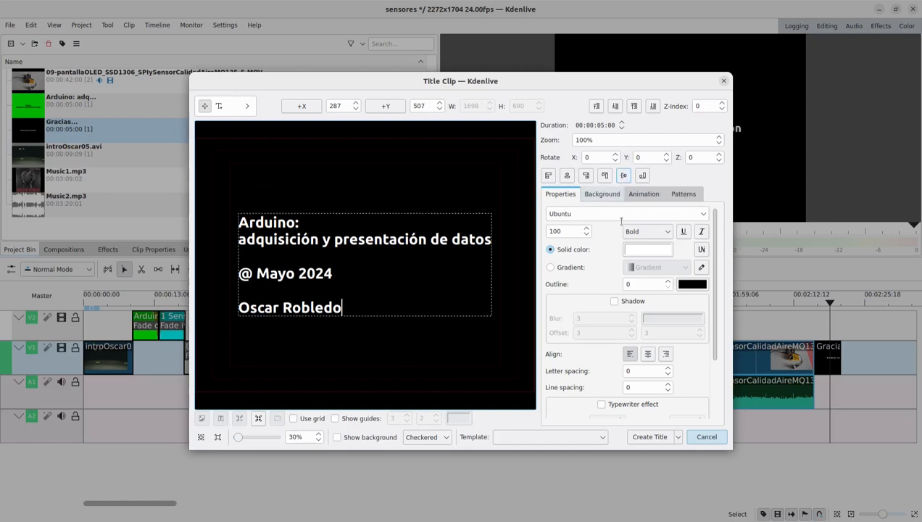
left_click(648, 358)
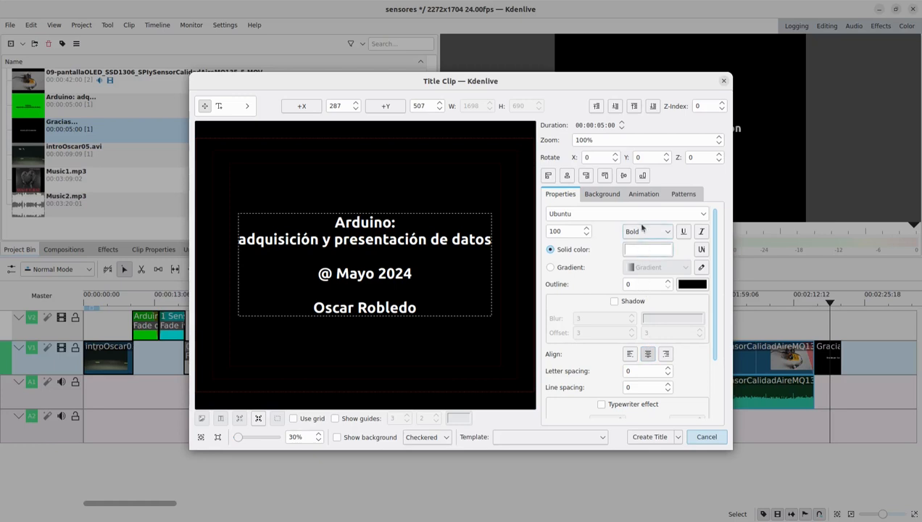
- Set the start viewport of the title animation to X 0 and Y -1704
left_click(643, 197)
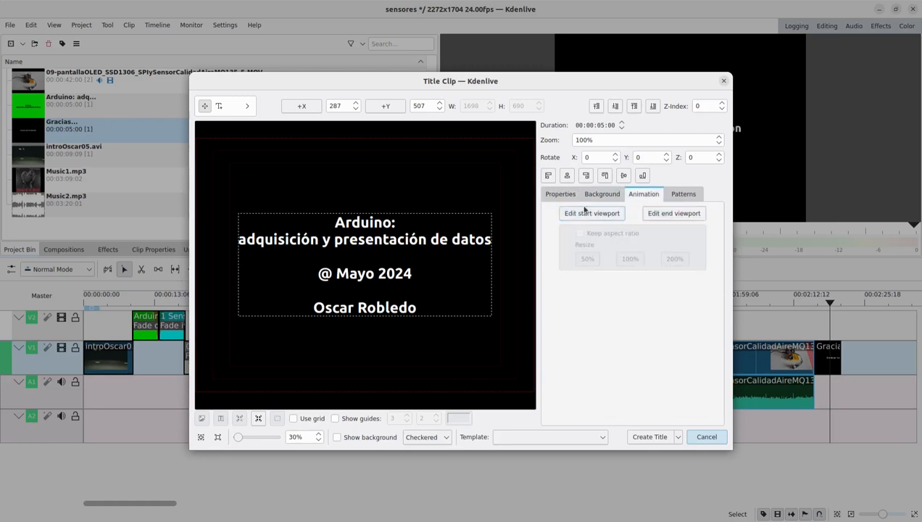
left_click(592, 214)
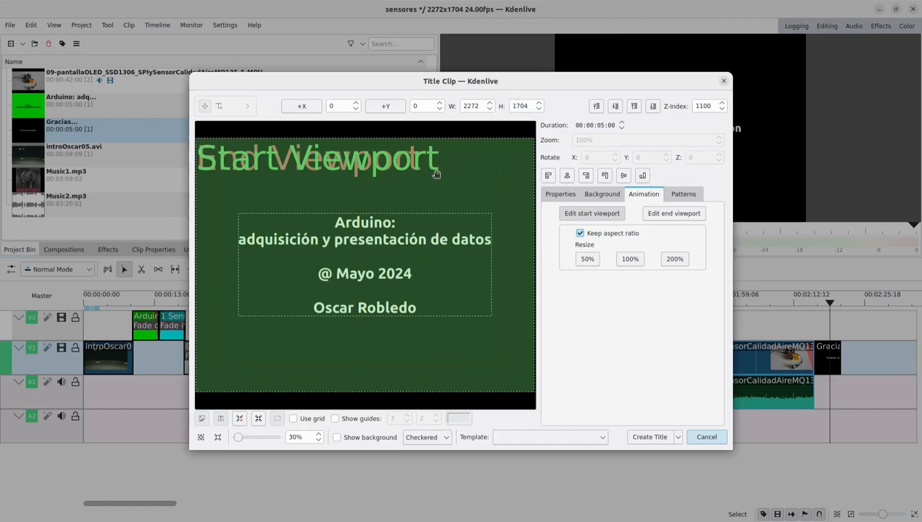
left_click_drag(436, 173, 434, 117)
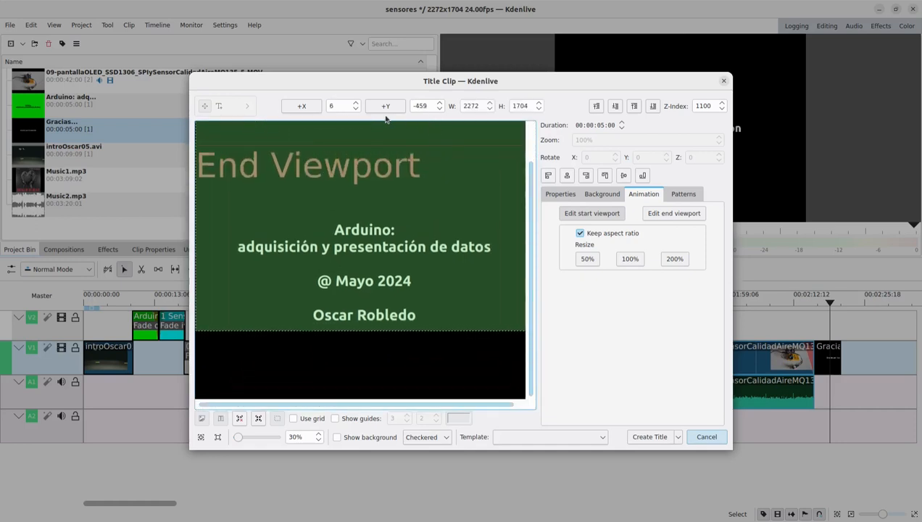
double_click(341, 105)
type("0")
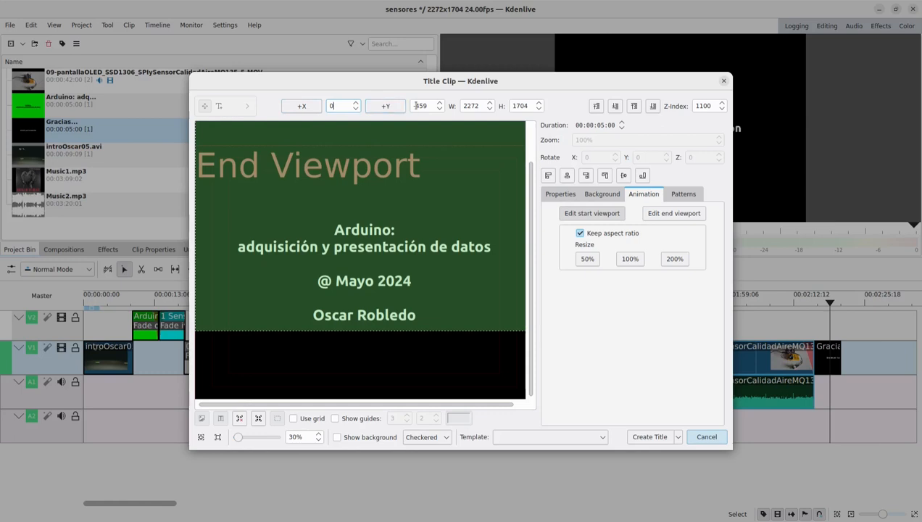
left_click_drag(429, 106, 411, 106)
type("-1704")
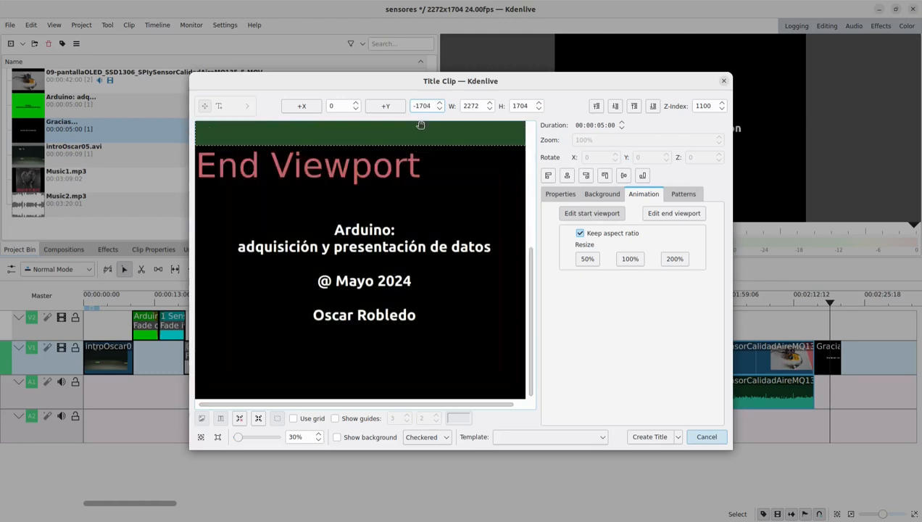
- Set the end viewport of the title animation to X 0 and Y 1704
left_click(654, 218)
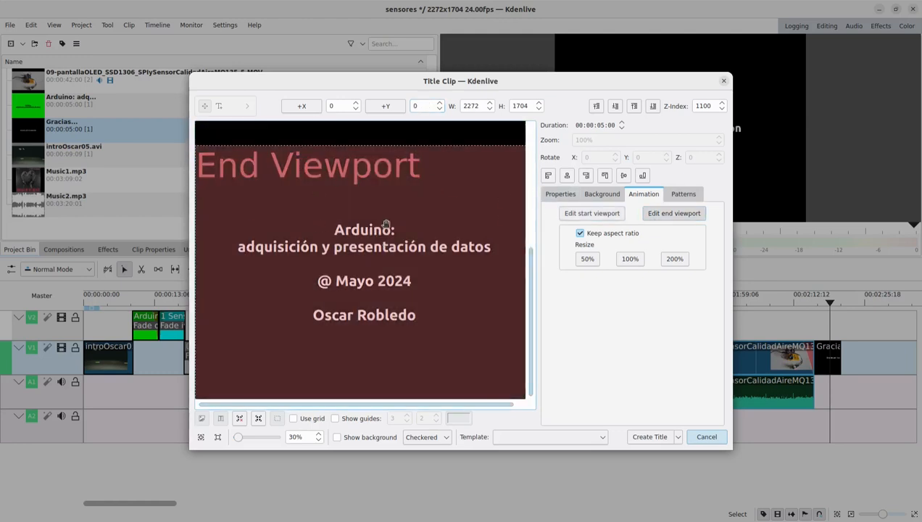
left_click_drag(386, 224, 384, 340)
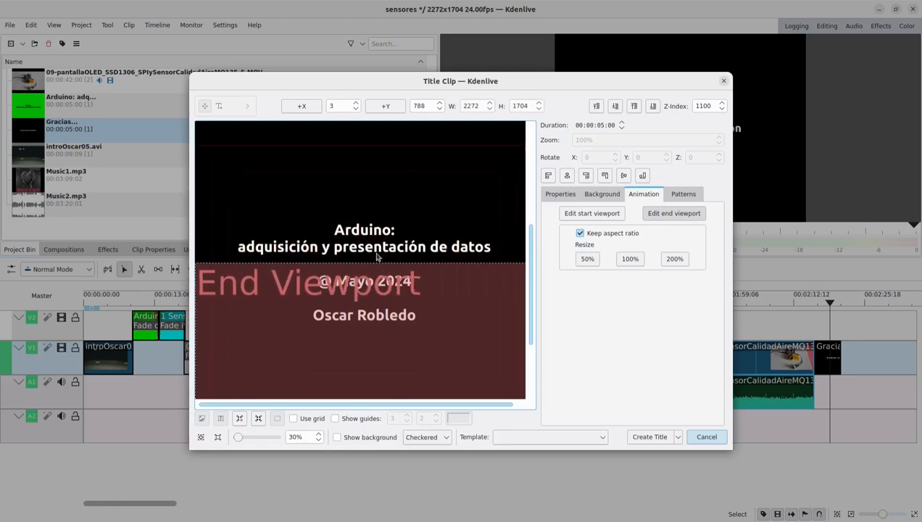
left_click(331, 105)
type("0")
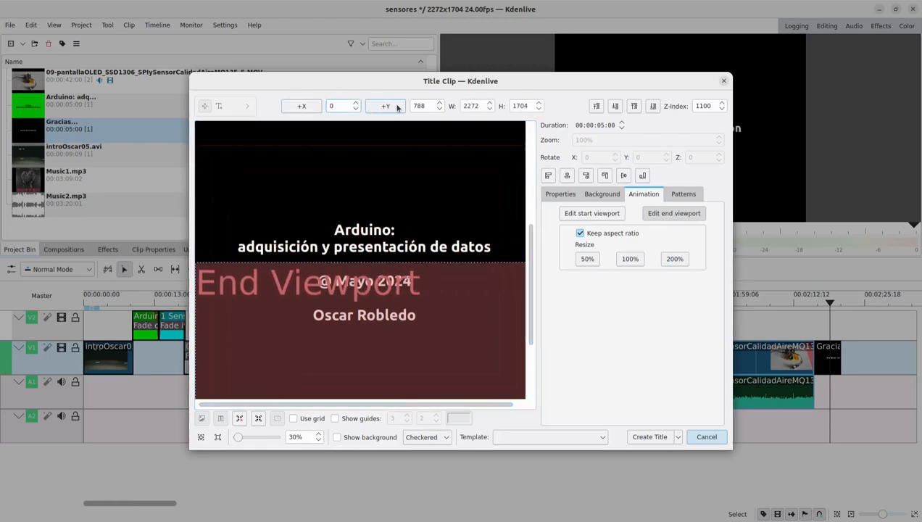
double_click(424, 105)
type("1704")
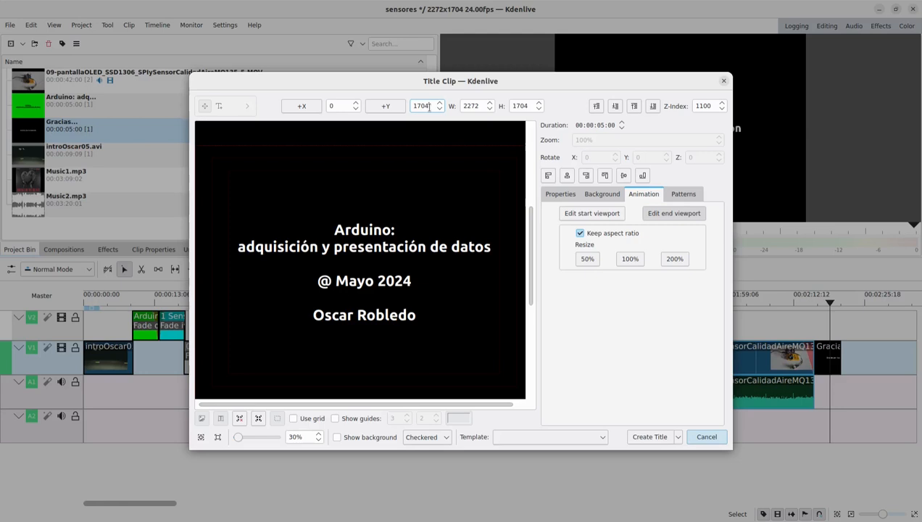
double_click(429, 107)
- Create the animated title, placing it on track V1 right after the Gracias clip, and play back the ending
left_click(649, 437)
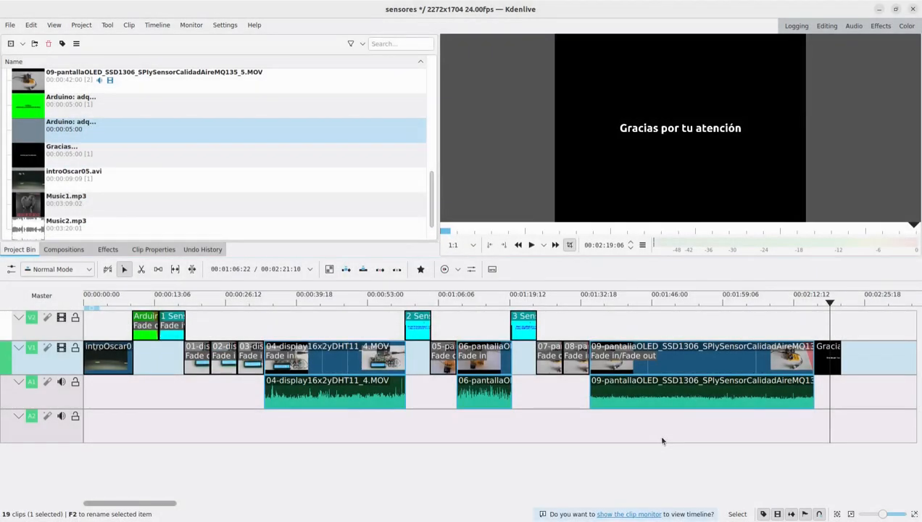
left_click_drag(47, 129, 845, 360)
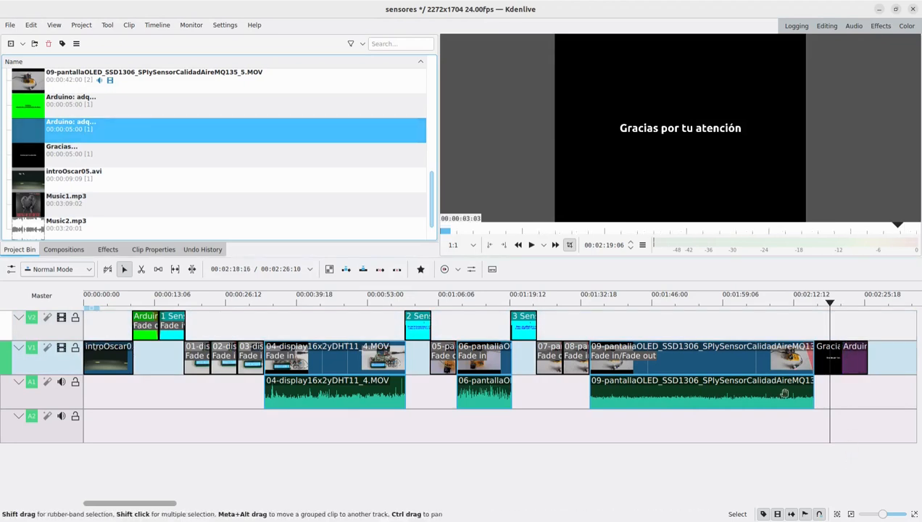
left_click(531, 245)
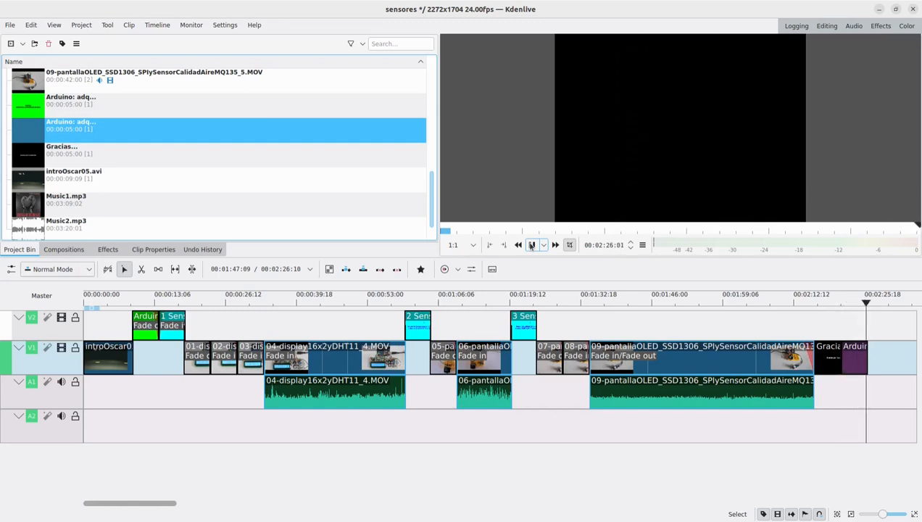
- Remove the credits title clip from track V1, set its title duration to 7 seconds, and place it again right after the Gracias clip
left_click(853, 356)
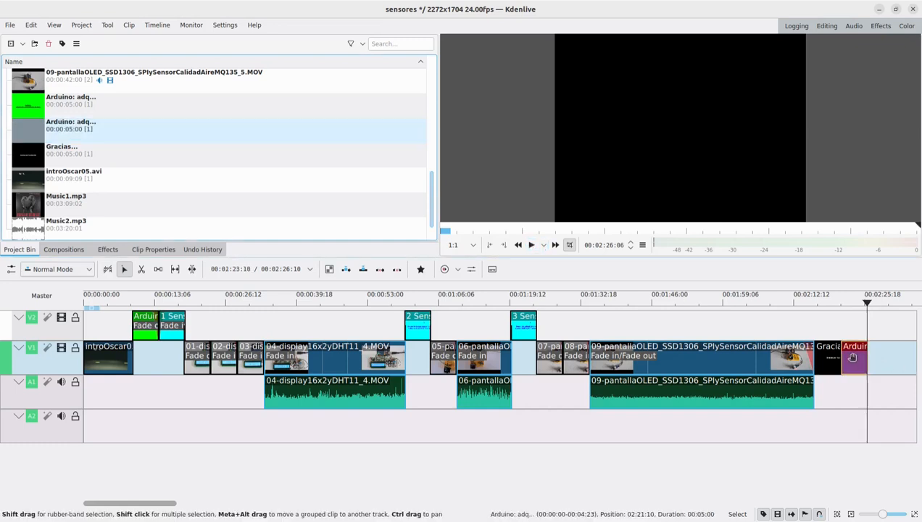
key("Delete")
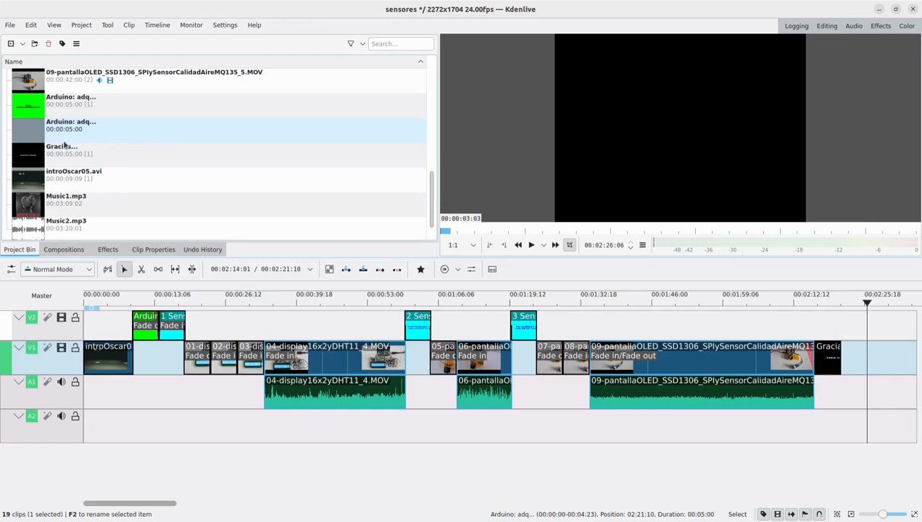
double_click(31, 127)
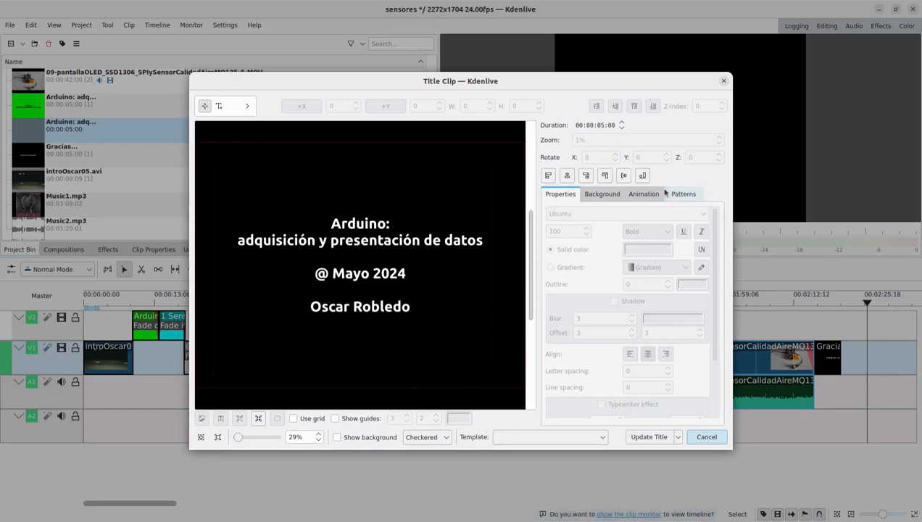
type("7")
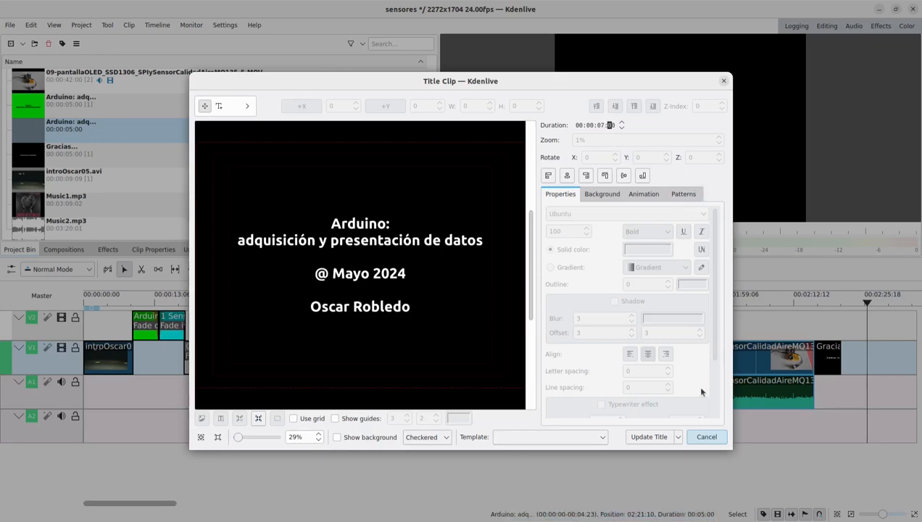
left_click(661, 433)
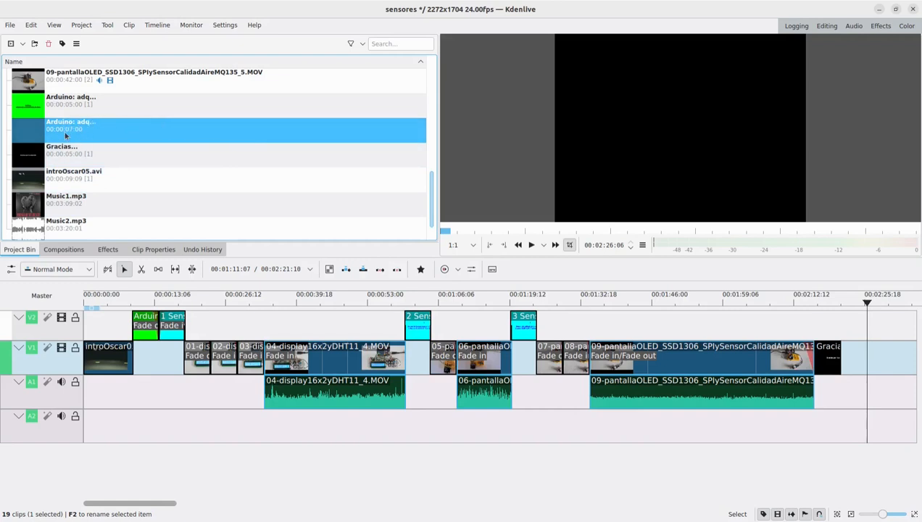
left_click_drag(32, 132, 843, 367)
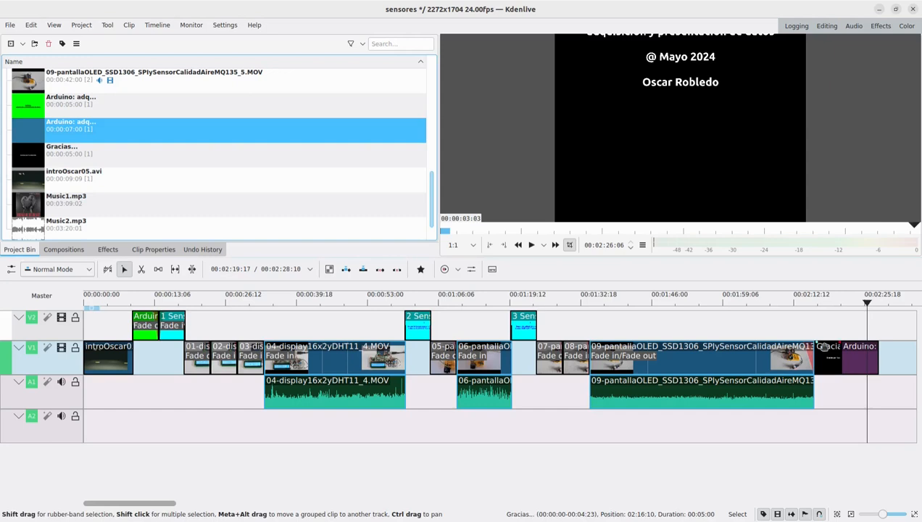
left_click(794, 321)
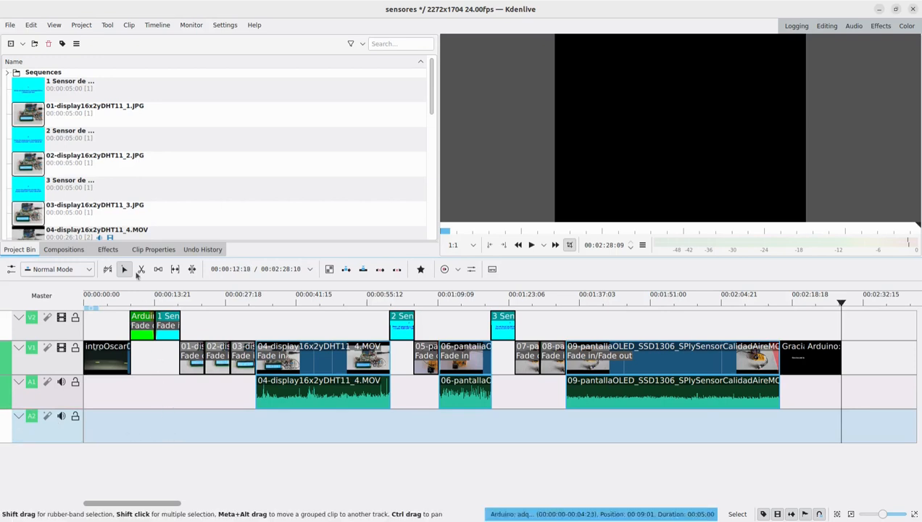
- Add Music1.mp3 to the timeline with its audio on track A2 and ungroup its audio and image parts
scroll(108, 189, "down", 10)
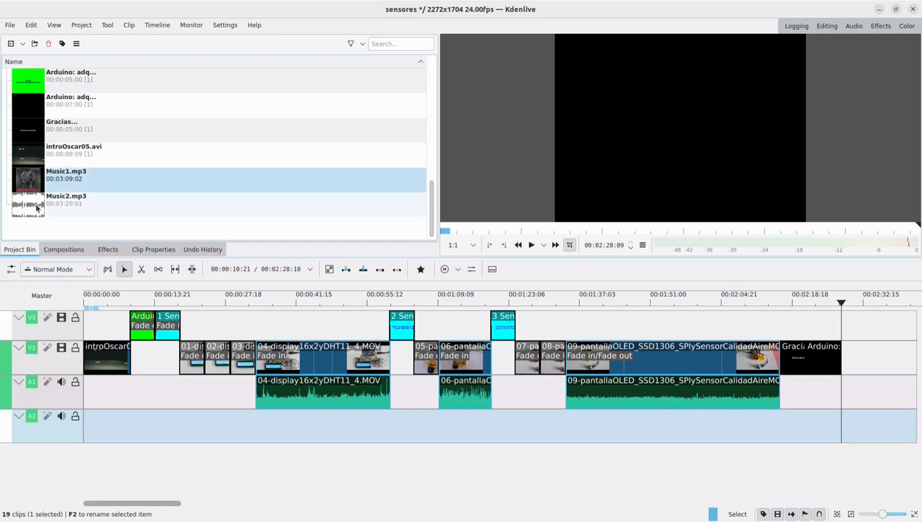
left_click_drag(34, 187, 540, 429)
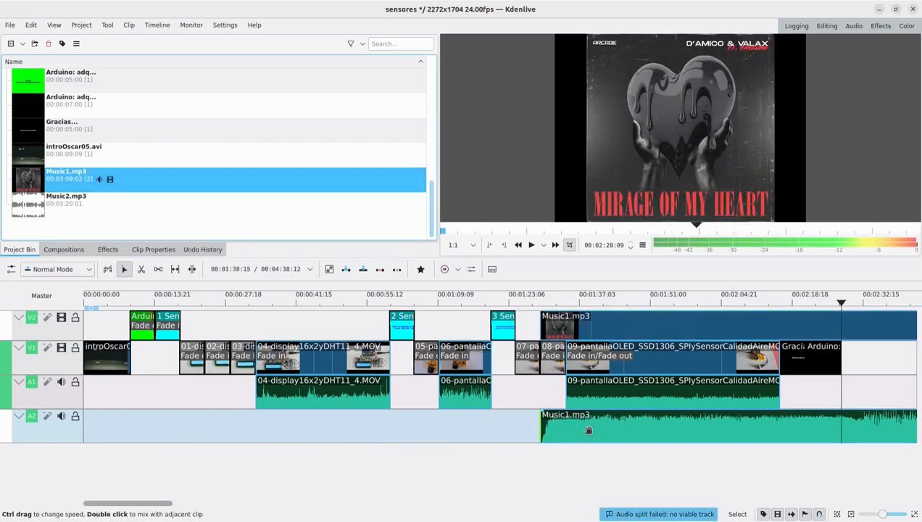
left_click(607, 325)
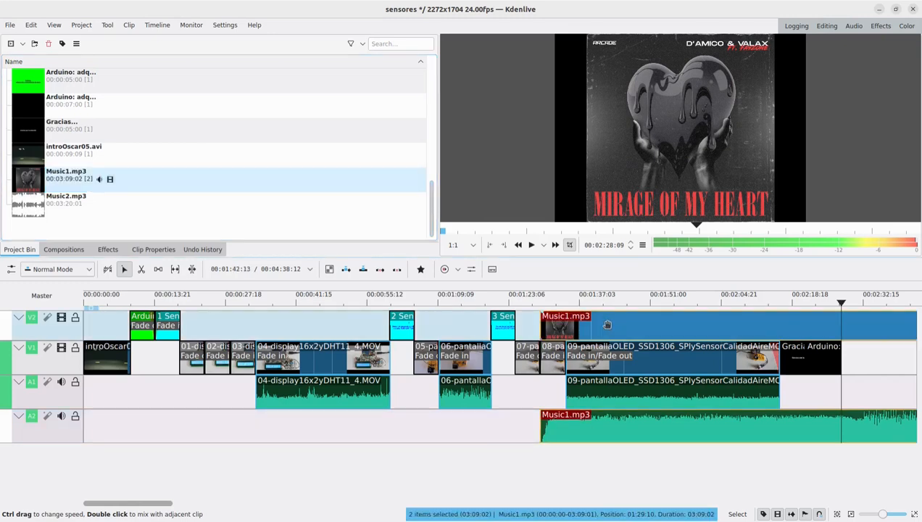
right_click(607, 325)
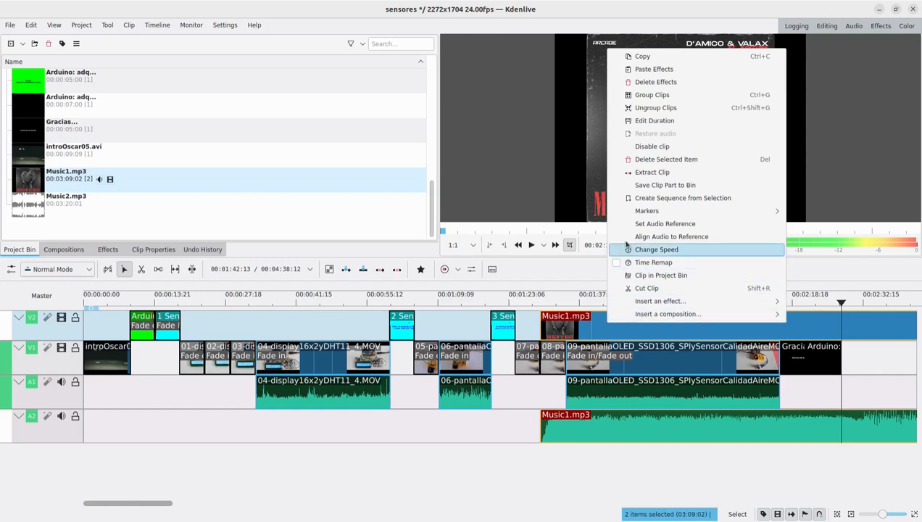
left_click(649, 112)
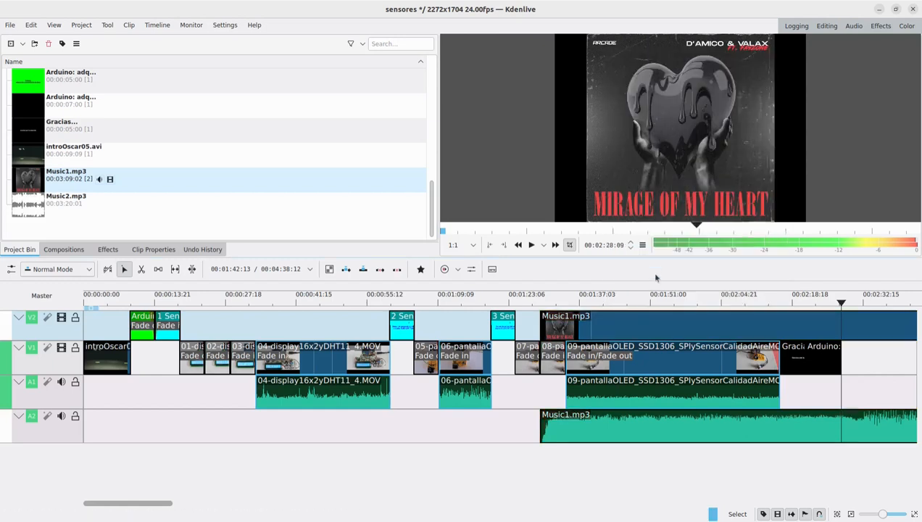
- Delete the Music1.mp3 image part from track V2 and move its audio on A2 to the timeline start
left_click(645, 325)
right_click(645, 326)
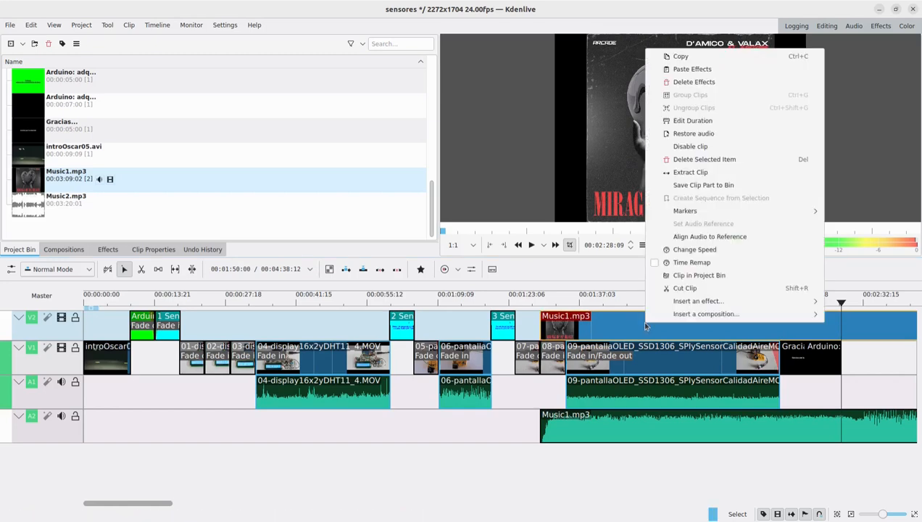
left_click(688, 159)
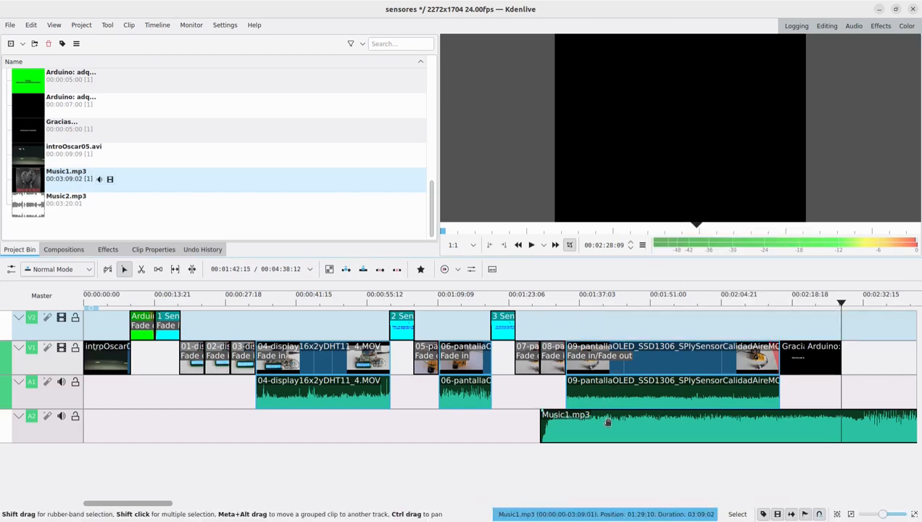
left_click_drag(553, 428, 58, 451)
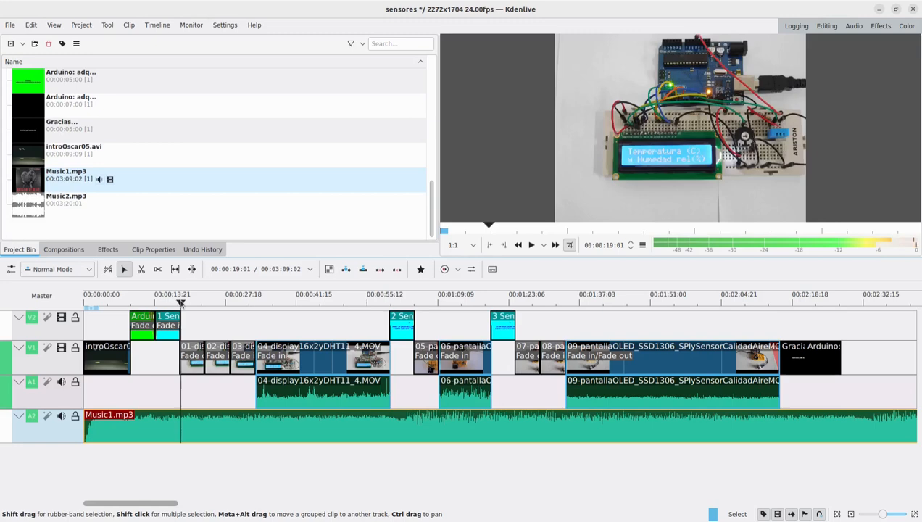
- Cut Music1.mp3 on track A2 at the end of the "1 Sensor de ..." title and delete the part after the cut
left_click(914, 514)
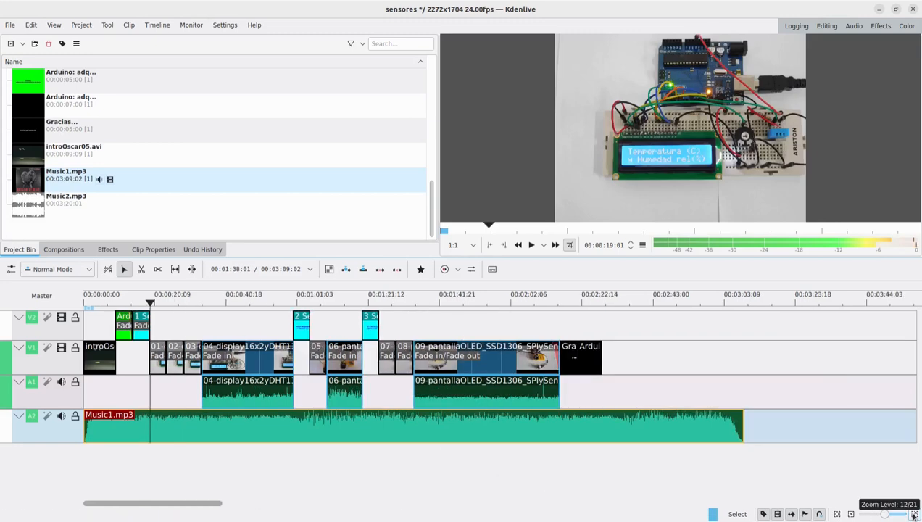
left_click(914, 514)
left_click(914, 514)
left_click(914, 514)
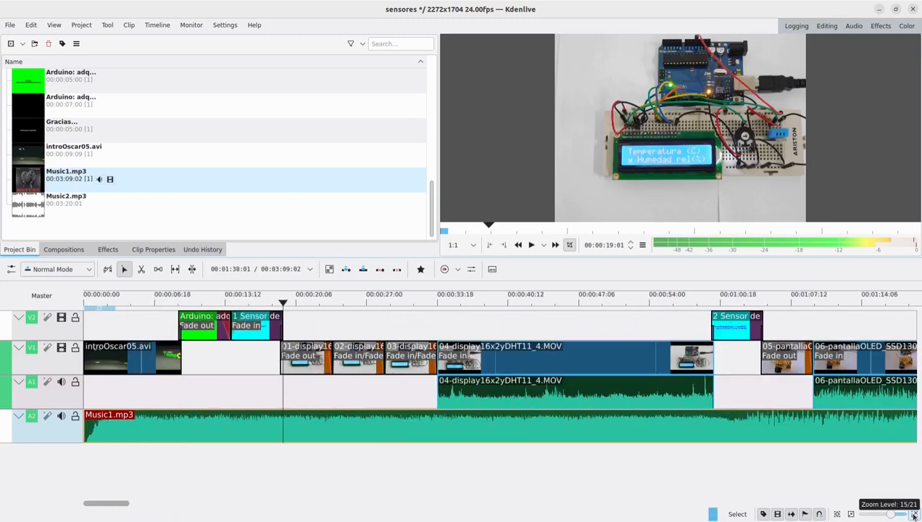
left_click(914, 514)
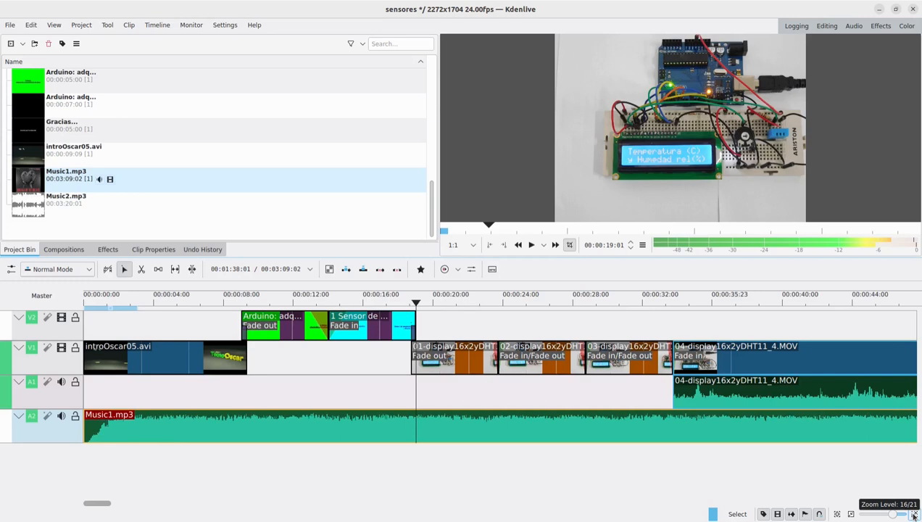
left_click(142, 275)
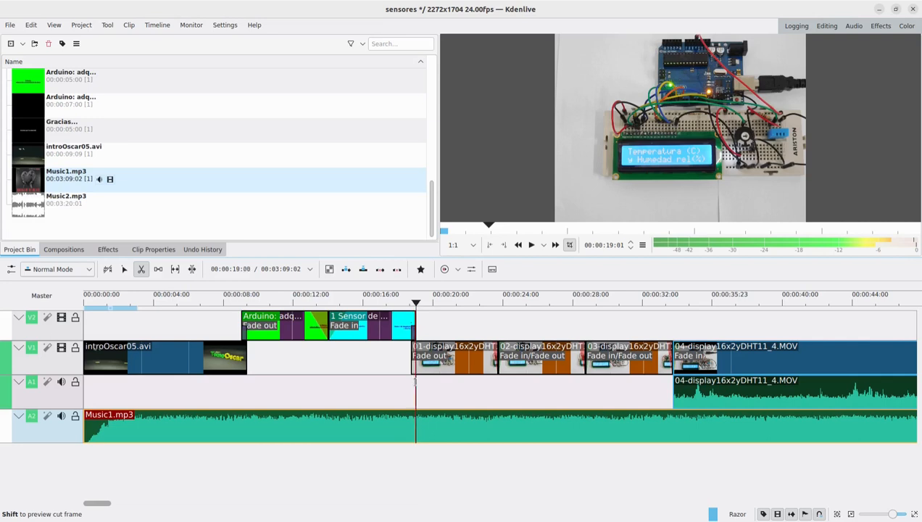
left_click(416, 386)
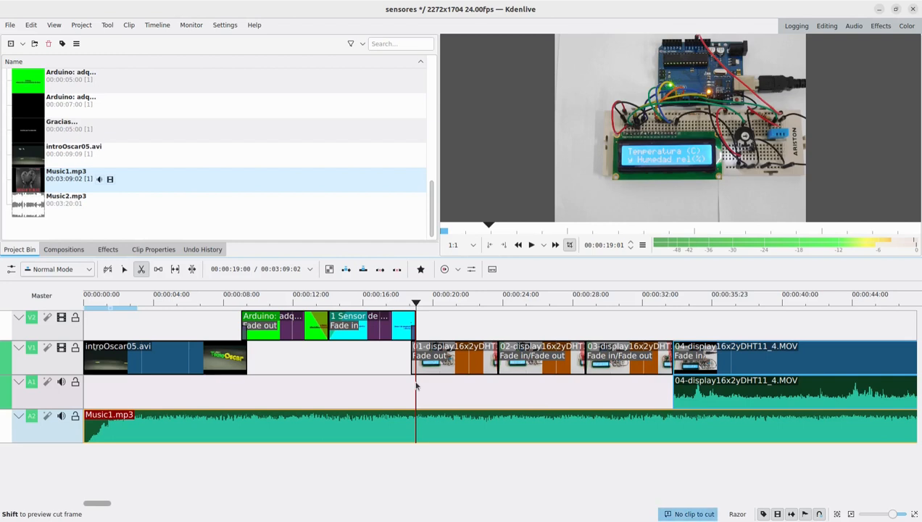
left_click(416, 414)
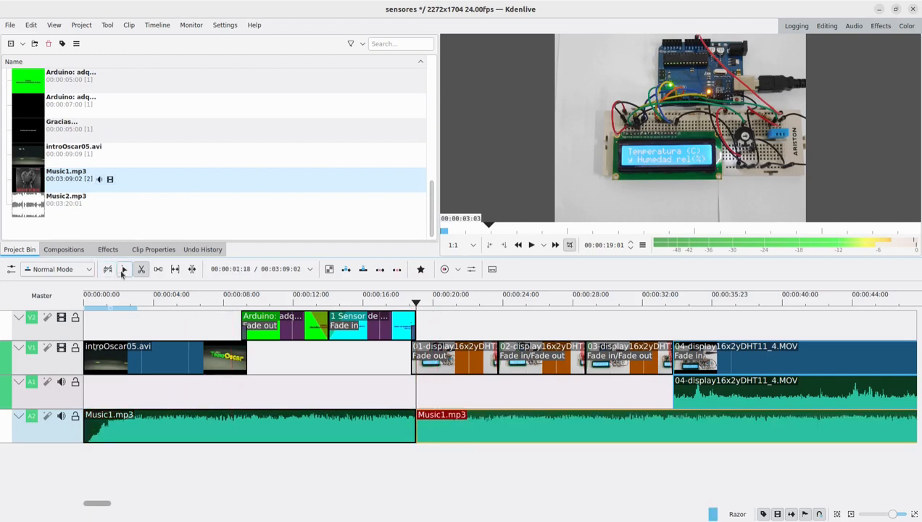
left_click(123, 271)
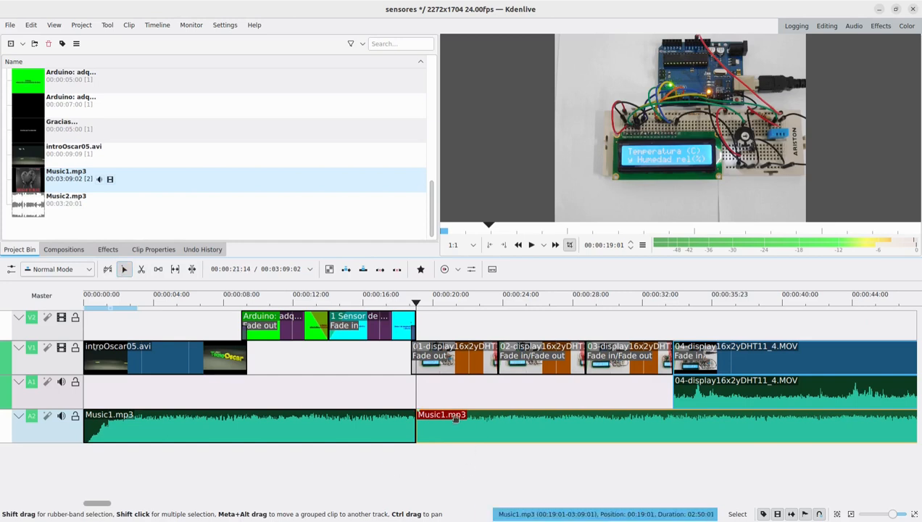
key("Delete")
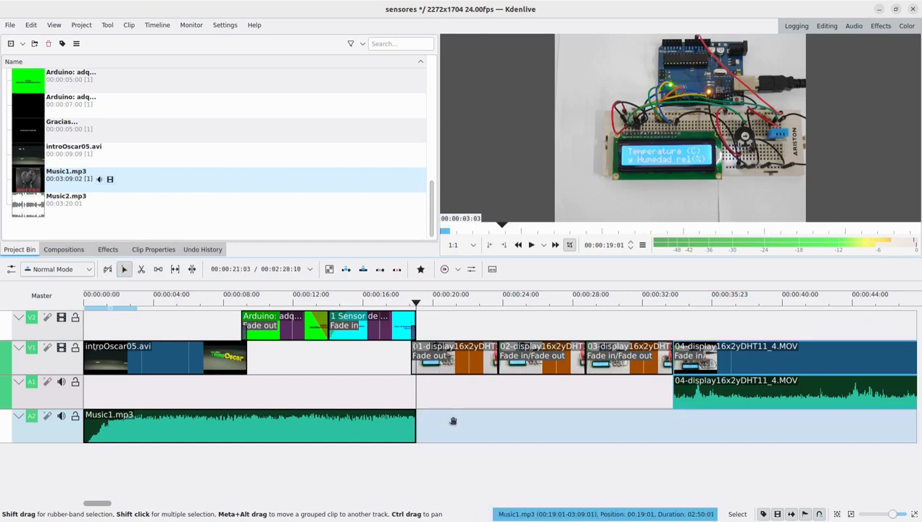
- Play back the opening from near the timeline start to check the music under the intro and first title
left_click(97, 300)
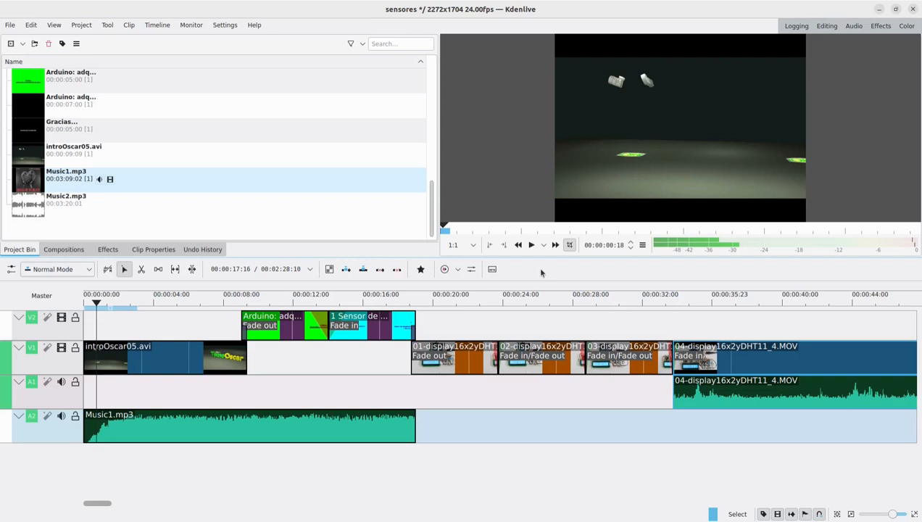
left_click(531, 245)
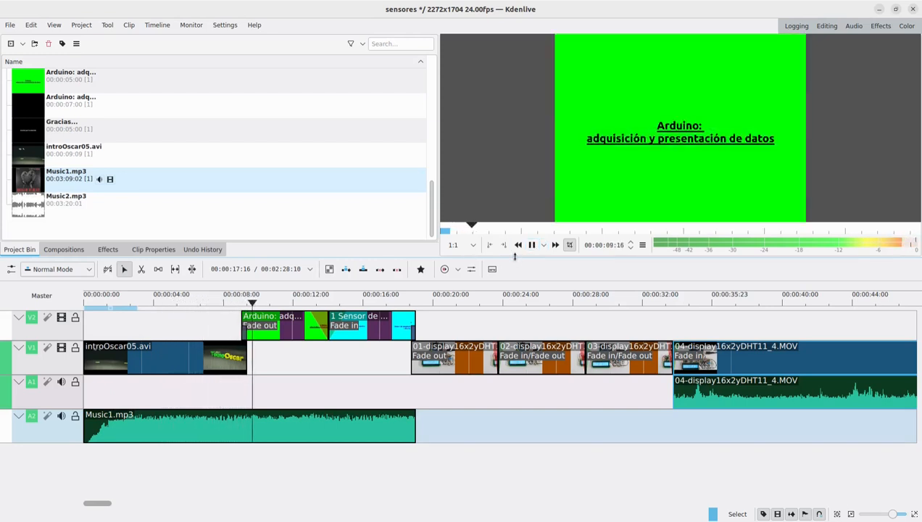
left_click(532, 245)
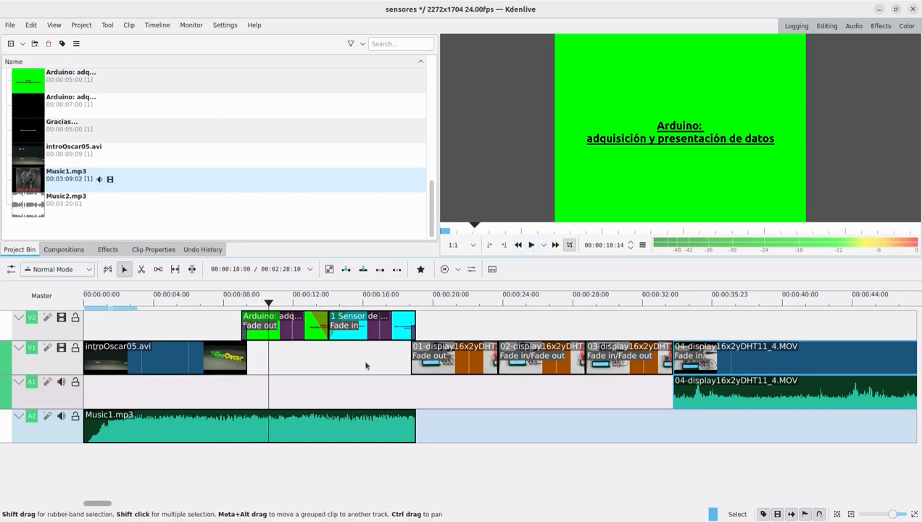
- Select the Music1.mp3 clip on track A2 and show the Effect/Composition Stack
left_click(223, 429)
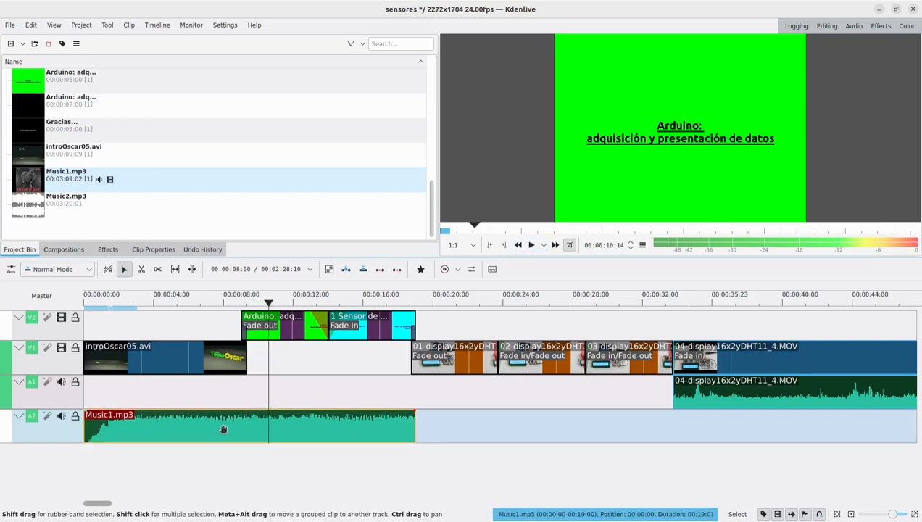
left_click(54, 25)
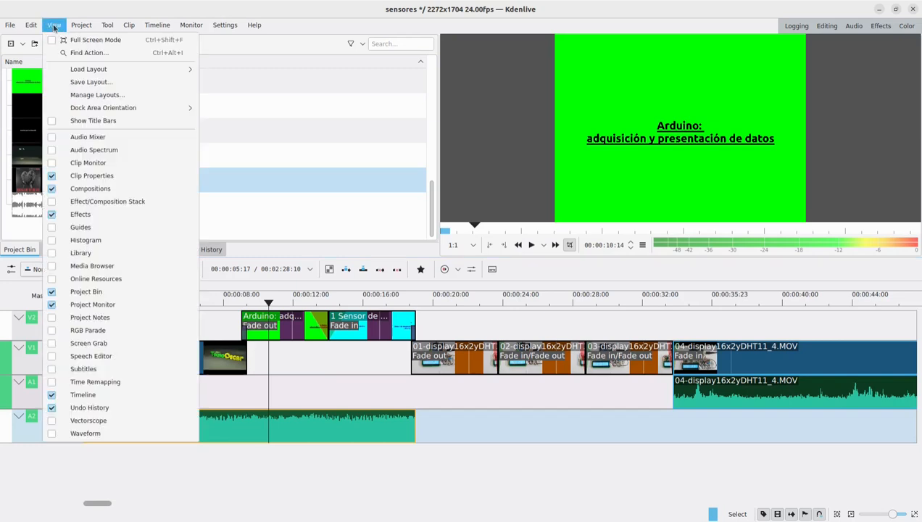
left_click(95, 202)
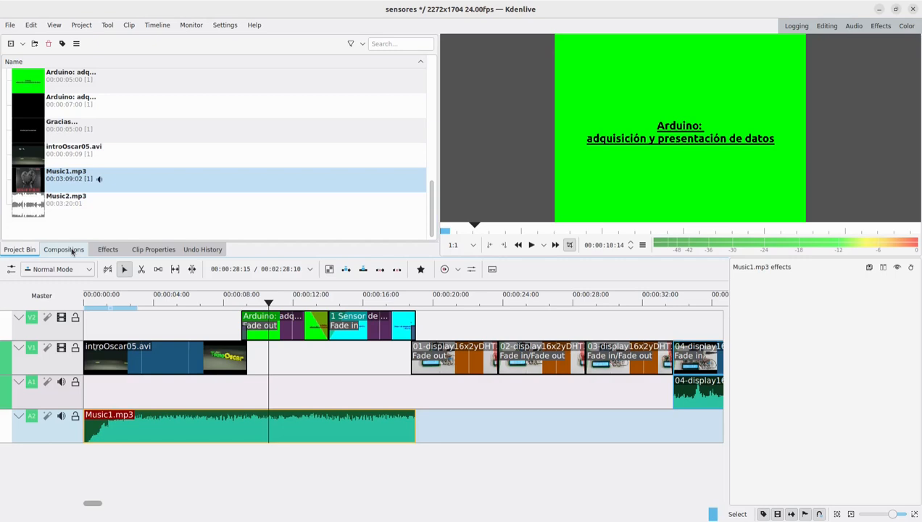
- Apply the Gain audio effect from the Volume and Dynamics category to the Music1.mp3 clip
left_click(72, 250)
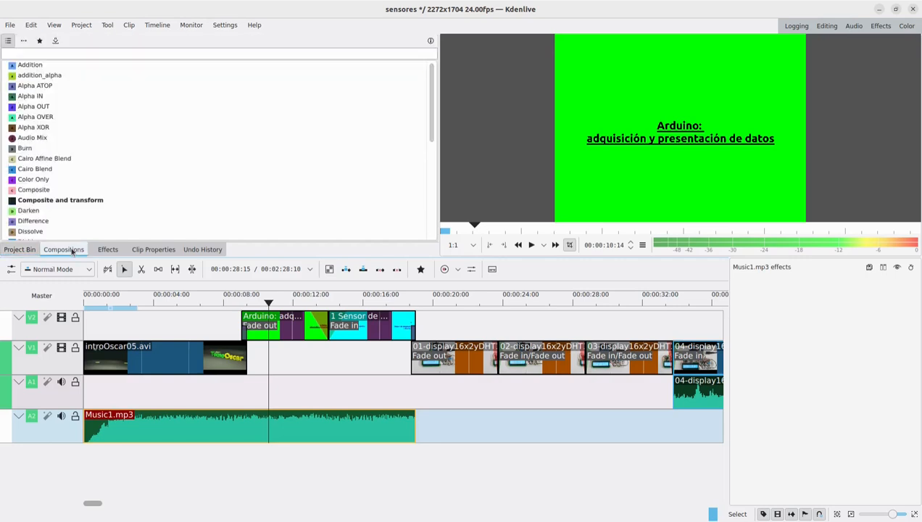
left_click(102, 250)
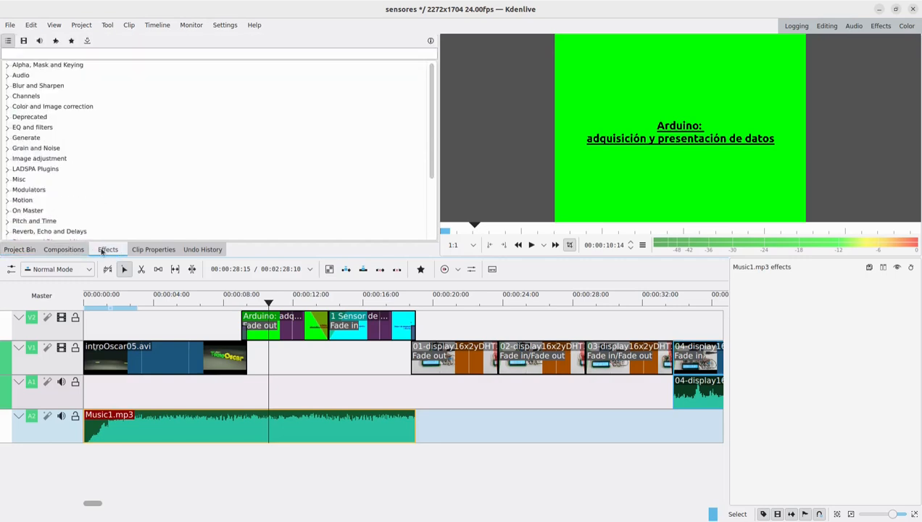
left_click(24, 41)
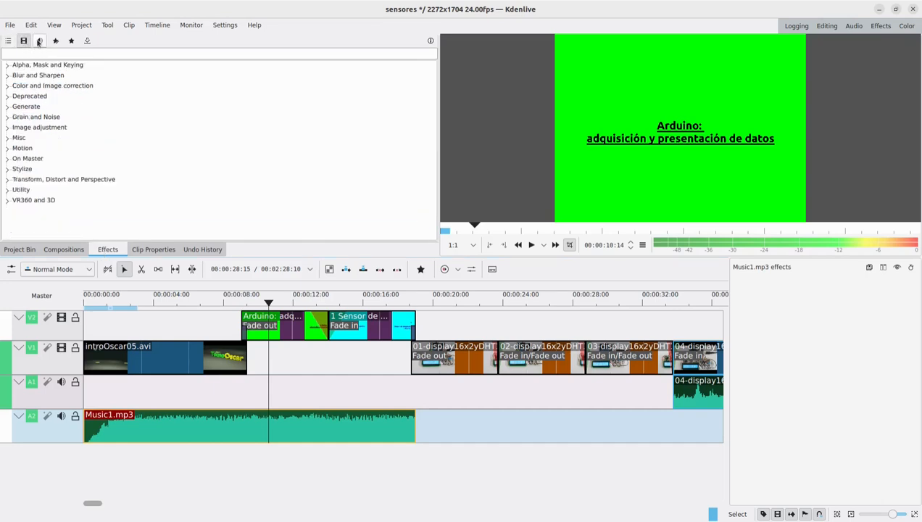
left_click(39, 41)
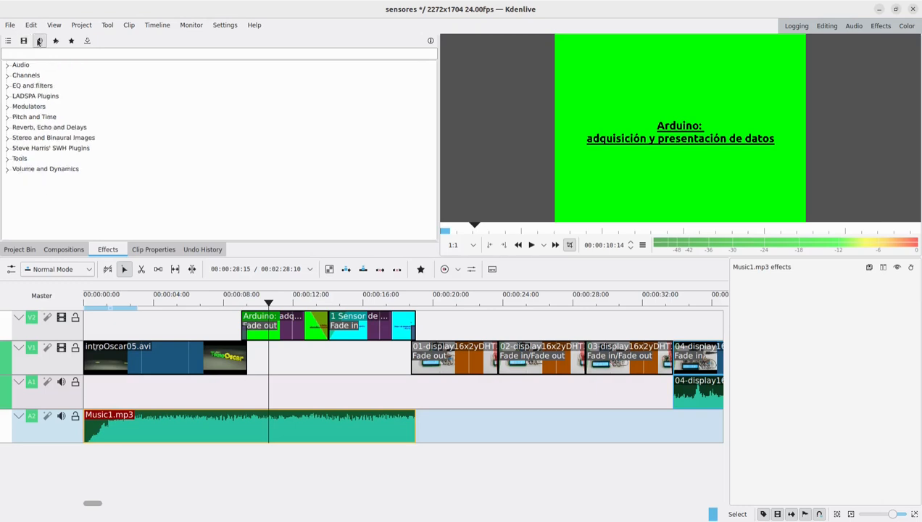
left_click(8, 170)
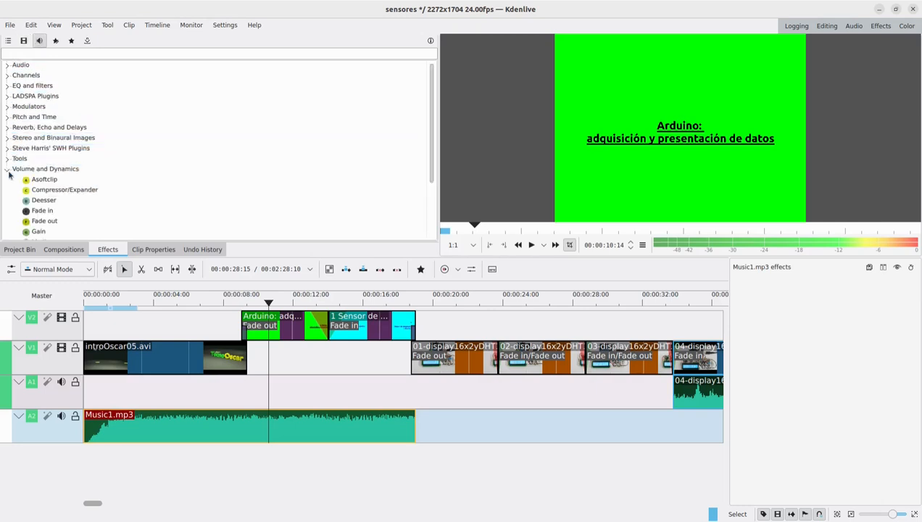
double_click(38, 231)
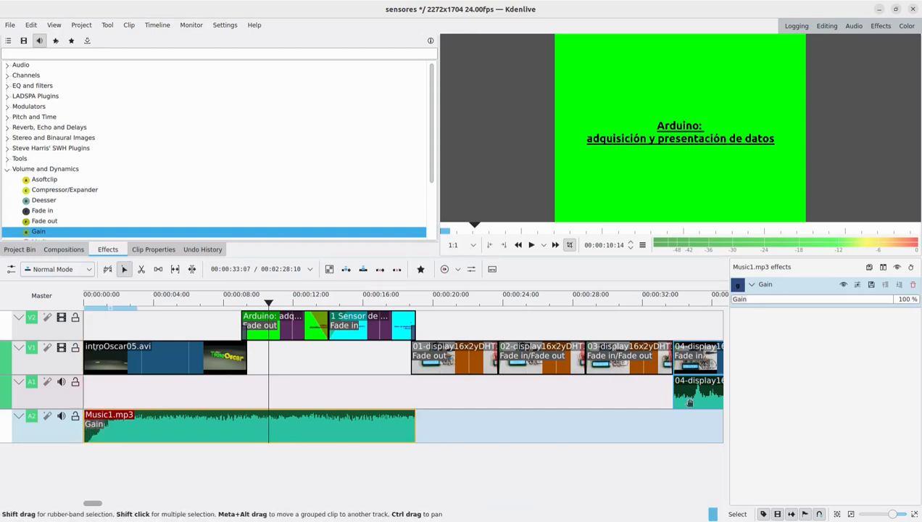
- Set the Gain of the Music1.mp3 clip to 70 % and play the timeline to check the music level
left_click(905, 300)
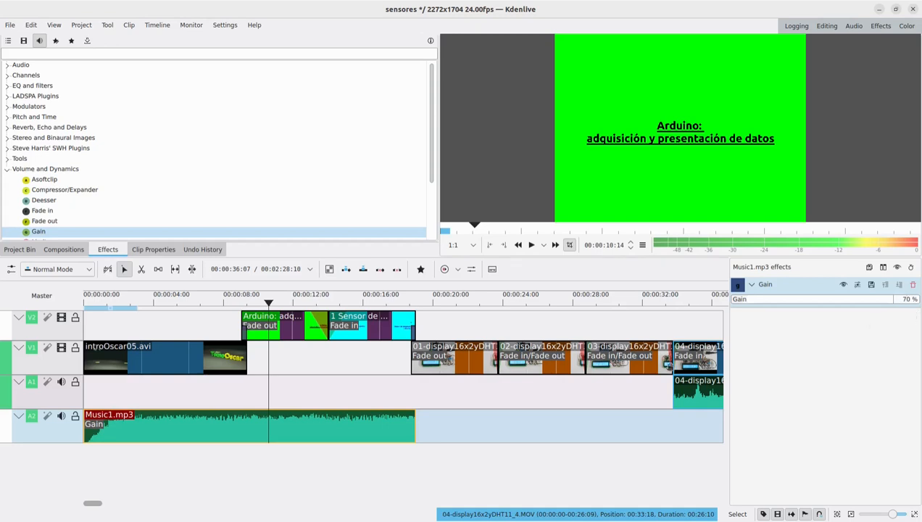
left_click(107, 318)
left_click_drag(107, 304, 74, 307)
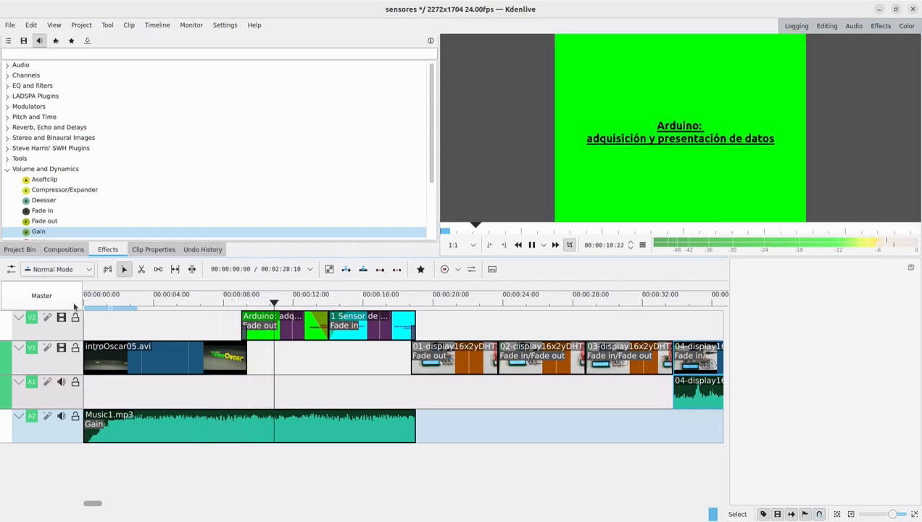
key("space")
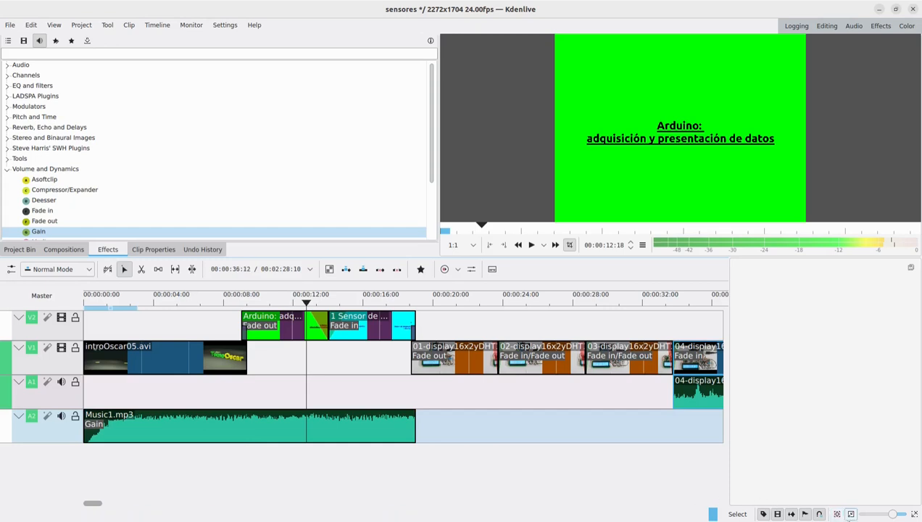
- Fit the whole project in the timeline and ungroup the video and audio of the 04-display16x2yDHT11_4.MOV clip
left_click(837, 514)
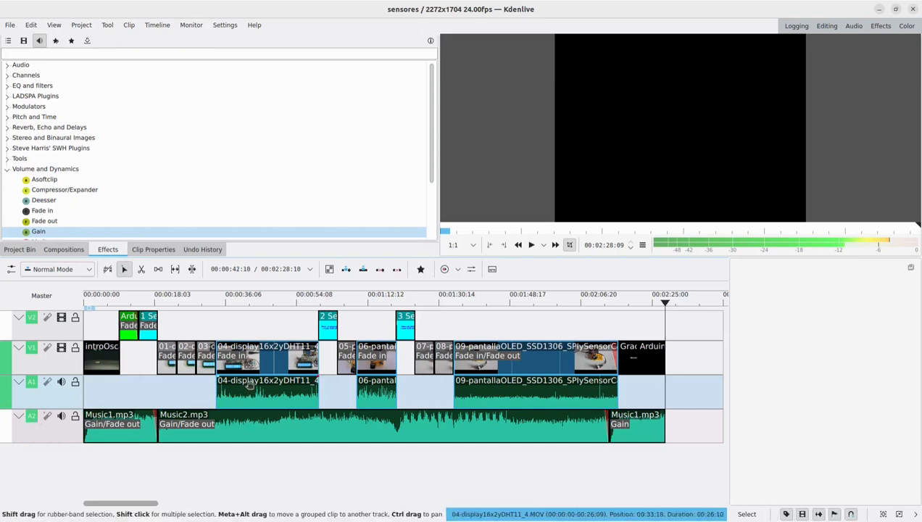
left_click(268, 360)
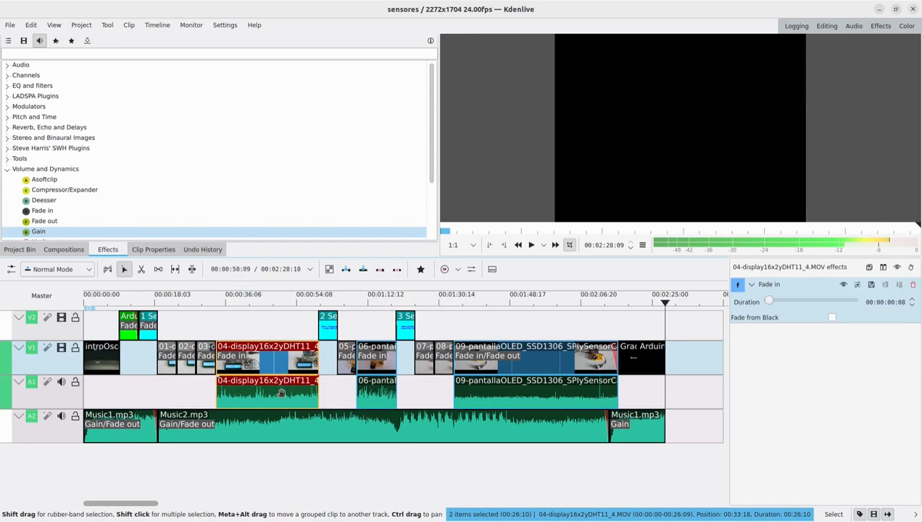
right_click(281, 360)
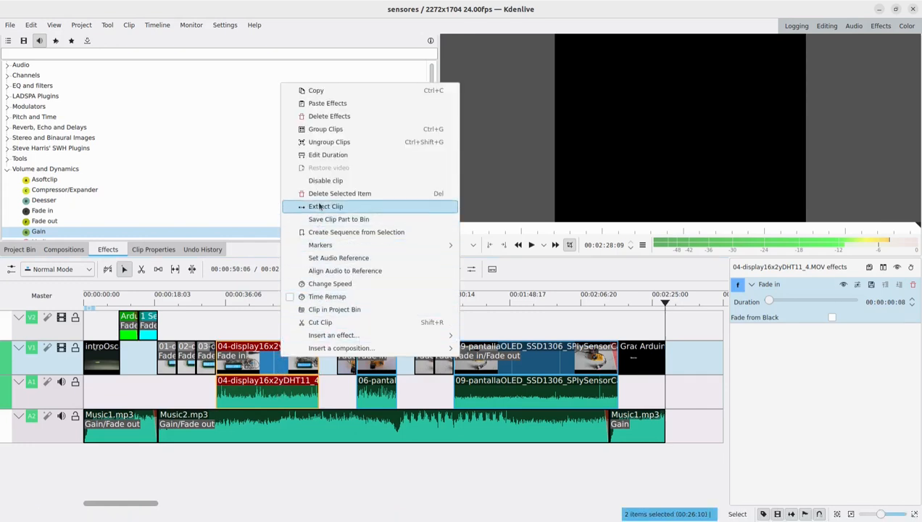
left_click(357, 142)
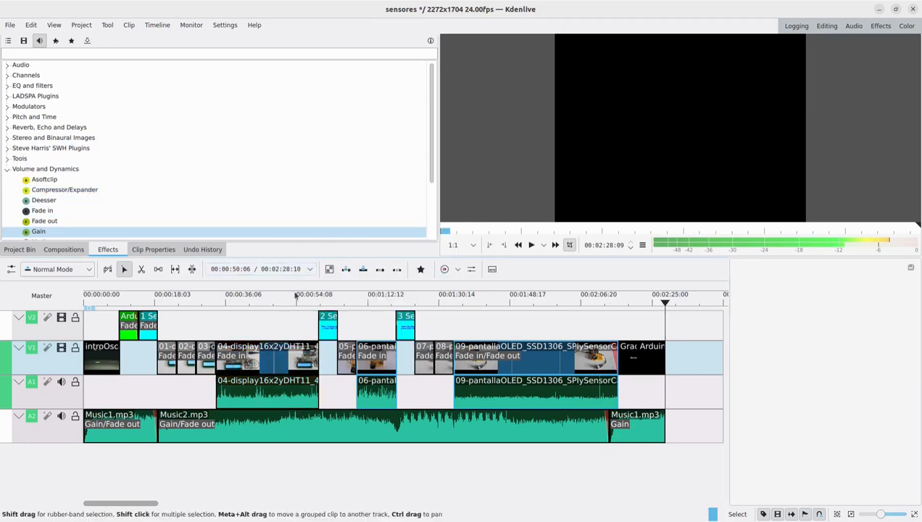
- Delete the 04-display16x2yDHT11_4.MOV audio clip from track A1 and disable the audio of the remaining clips on that track
left_click(247, 387)
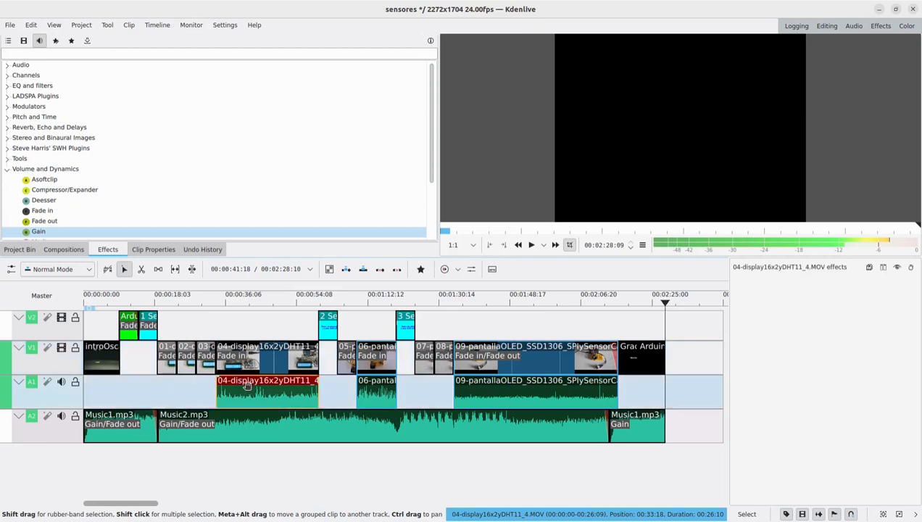
right_click(248, 388)
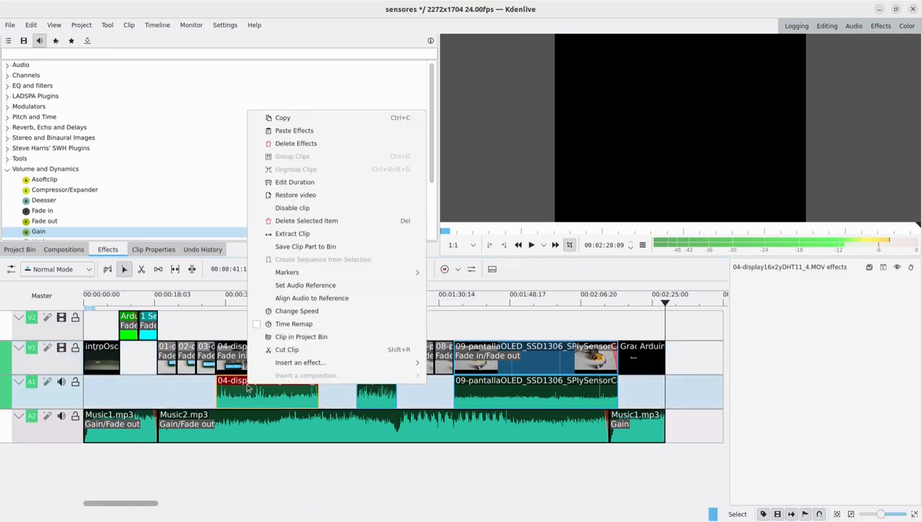
left_click(344, 222)
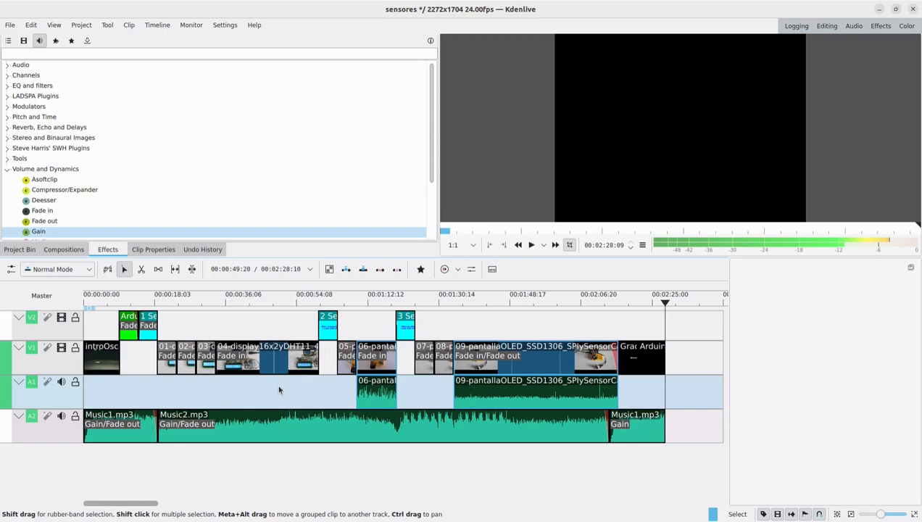
key("Up")
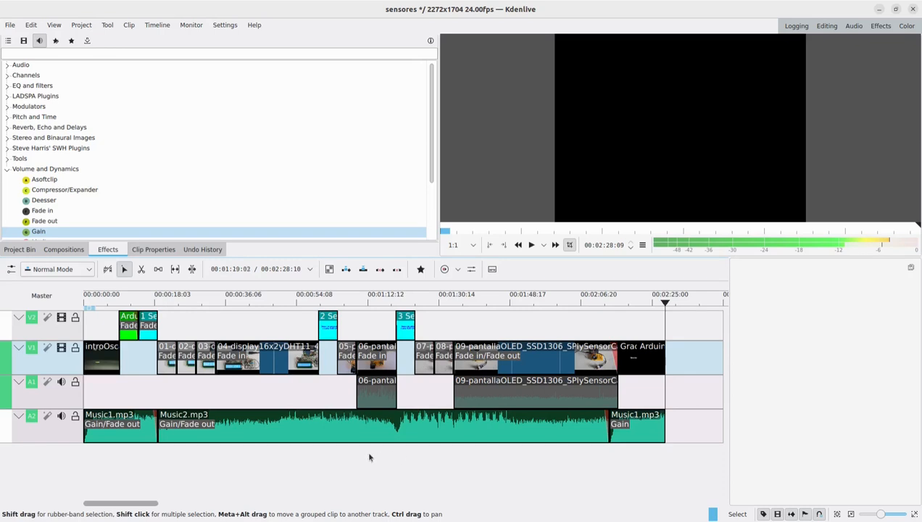
- Save the sensores project
left_click(12, 25)
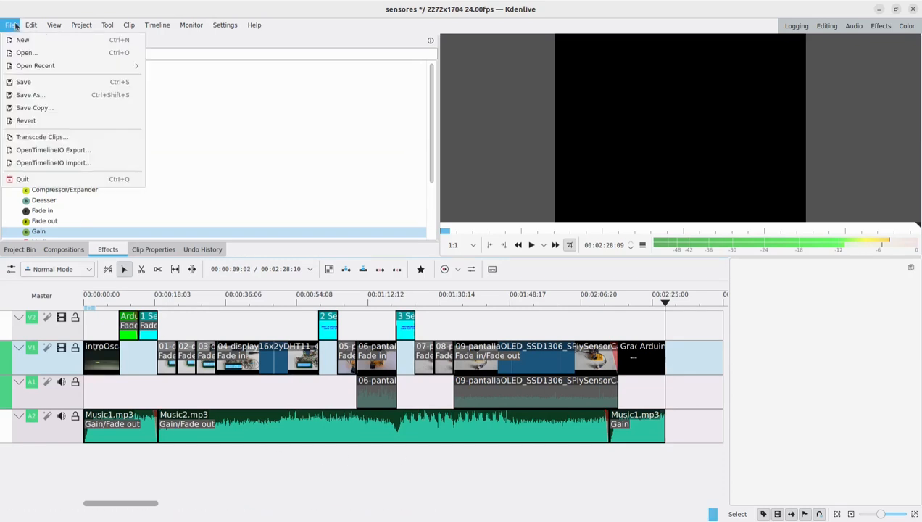
left_click(32, 84)
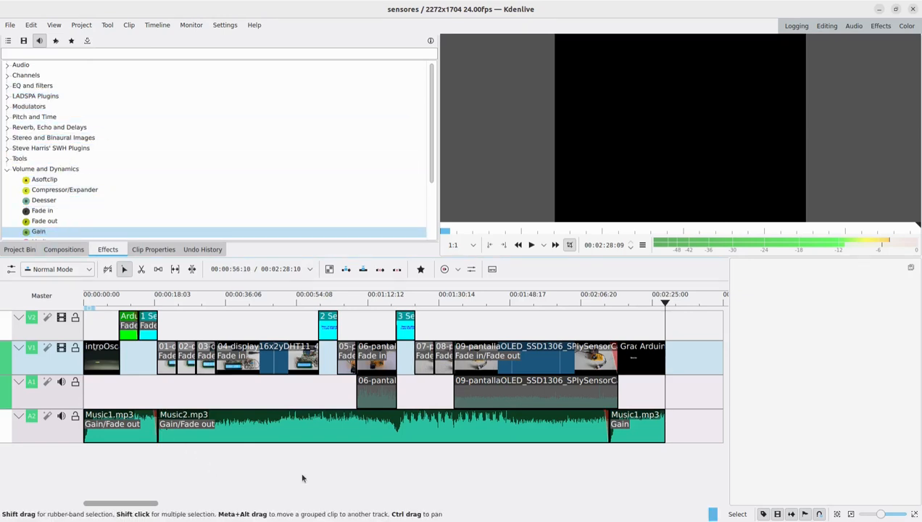
- Render the full project as sensores.mp4 in the Practice folder with the MP4-H264/AAC preset, closing the render window when done
left_click(83, 26)
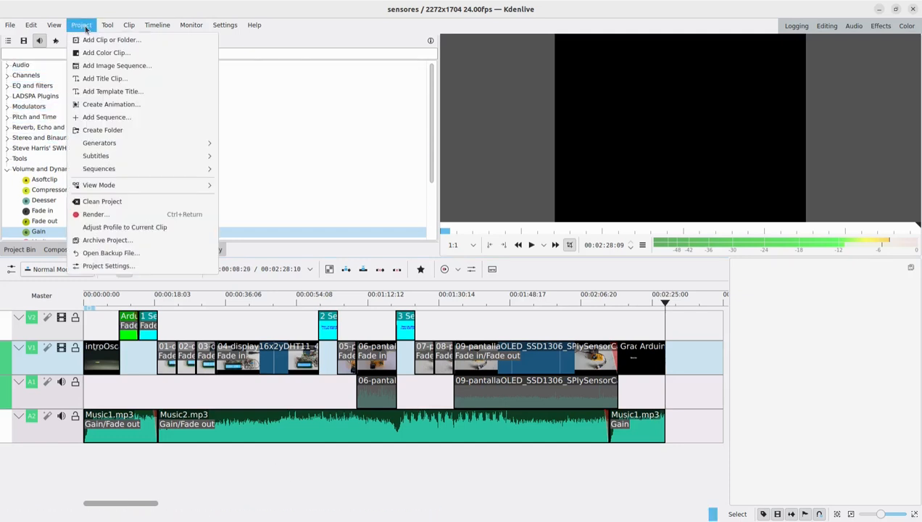
left_click(118, 216)
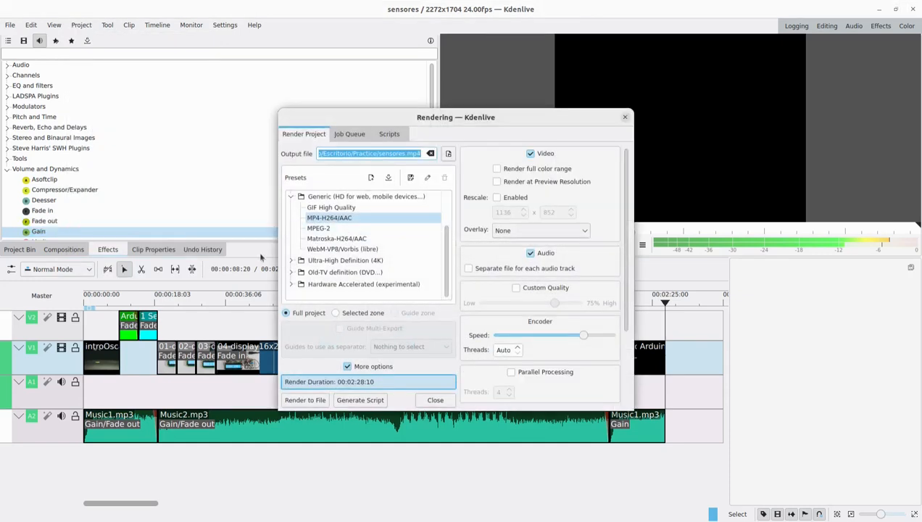
left_click(356, 154)
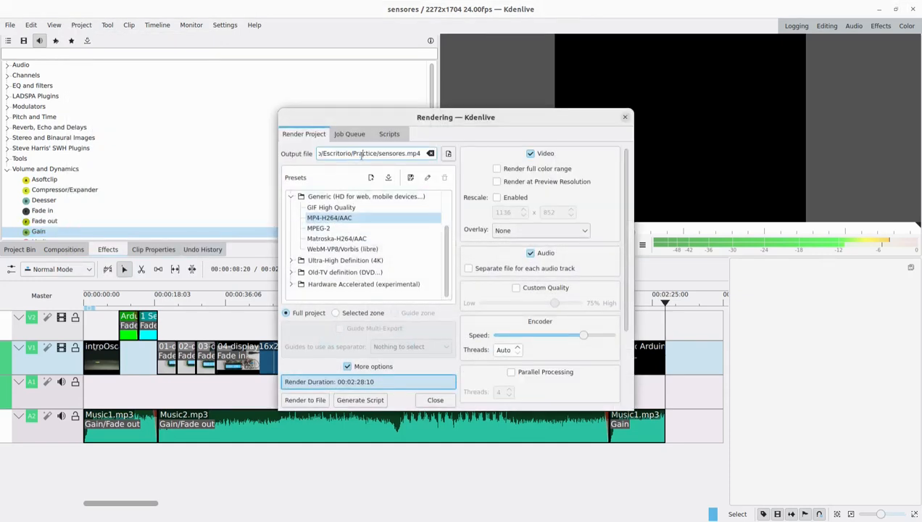
left_click_drag(353, 154, 392, 154)
left_click(368, 154)
left_click(330, 218)
left_click(305, 401)
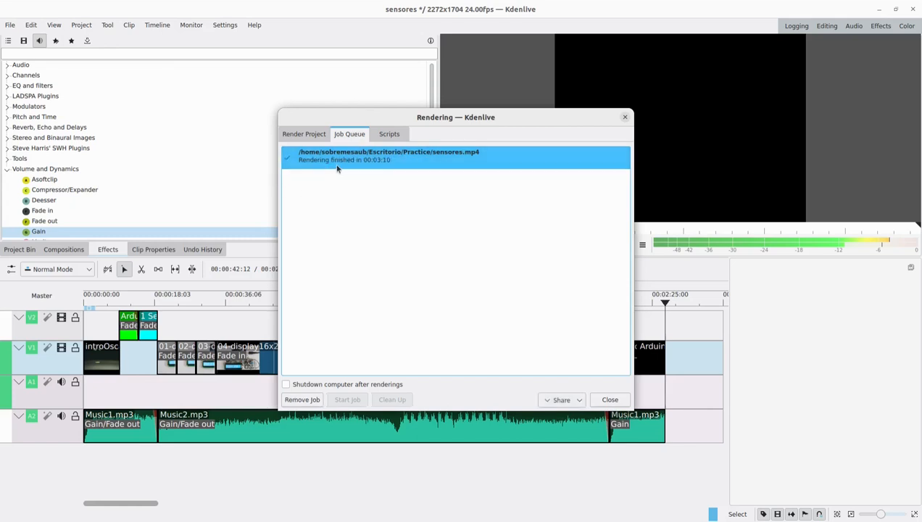
left_click(609, 400)
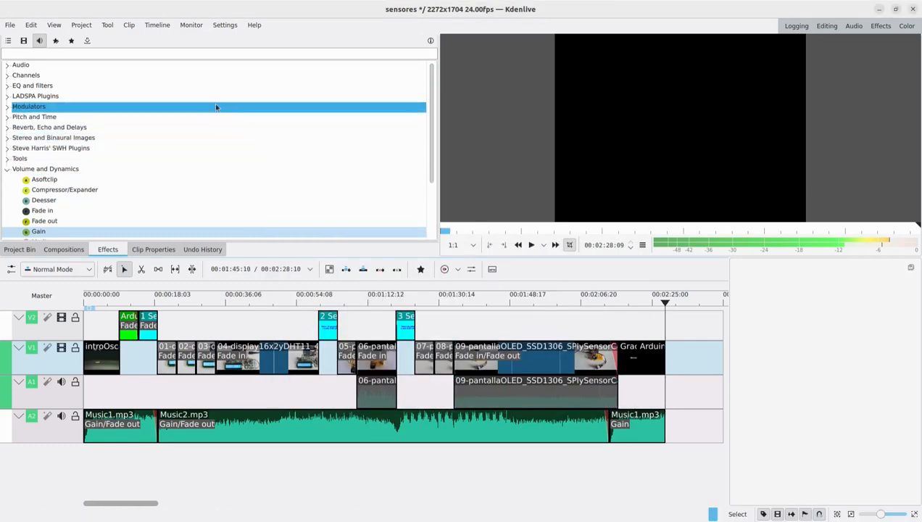
- Switch to the file manager and check the Practice folder for the rendered sensores.mp4 file, then return to Kdenlive
left_click(0, 75)
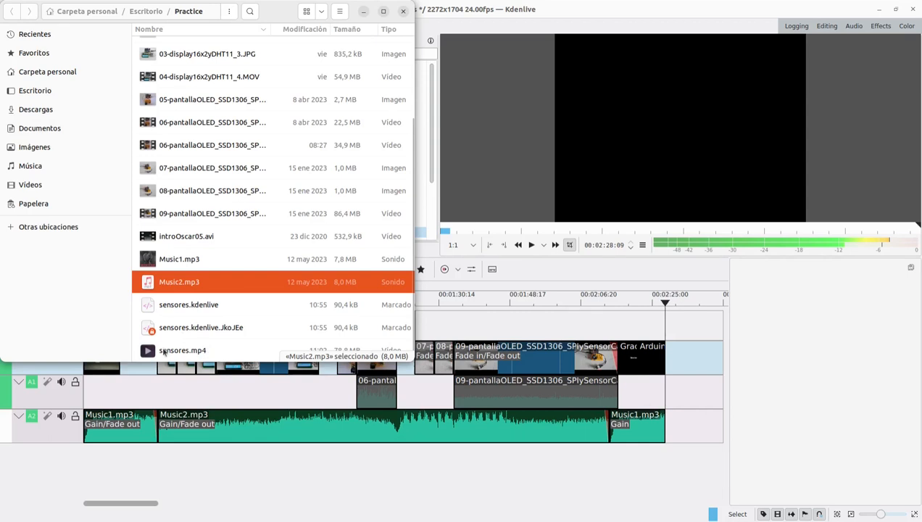
left_click(363, 11)
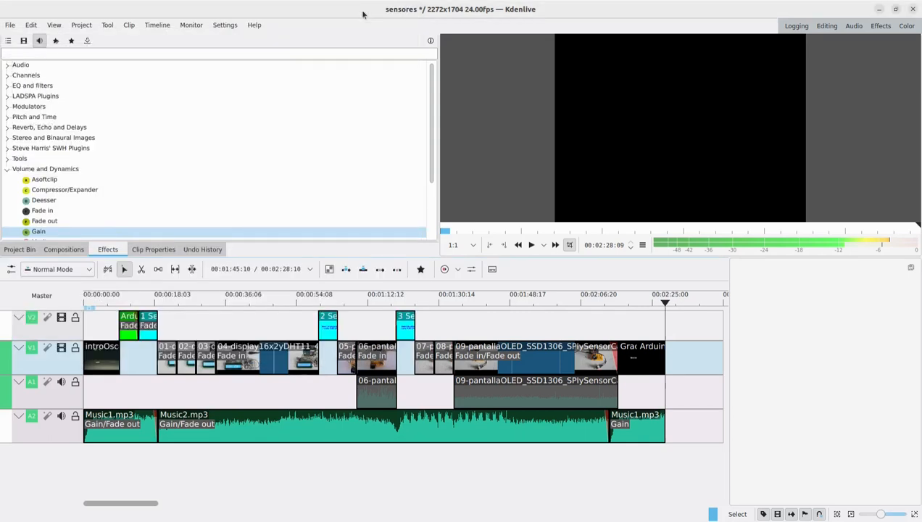